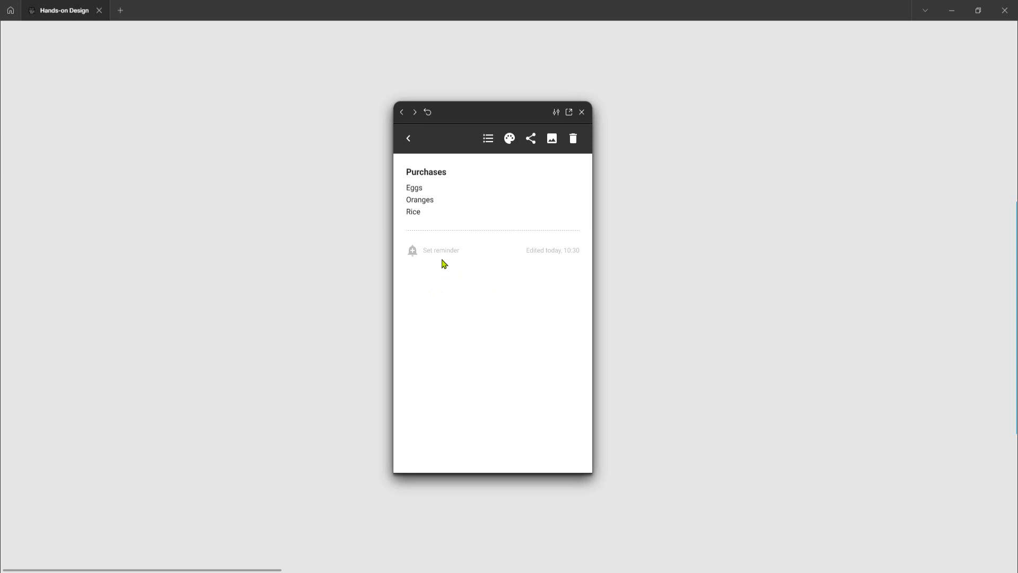
# Open the reminder dialog on the Purchases note and pick December 15 as the reminder date
pyautogui.click(441, 252)
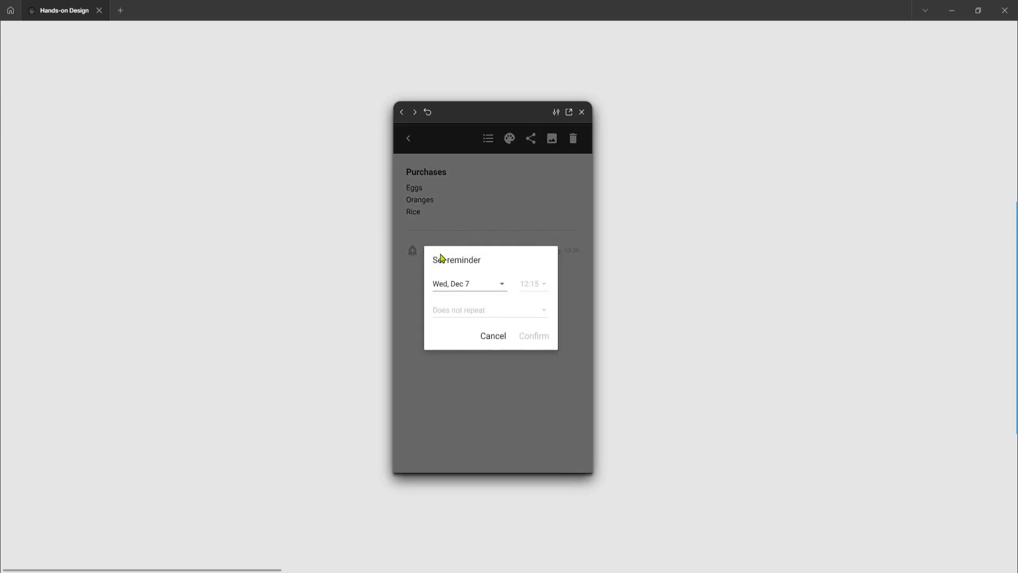
pyautogui.click(503, 287)
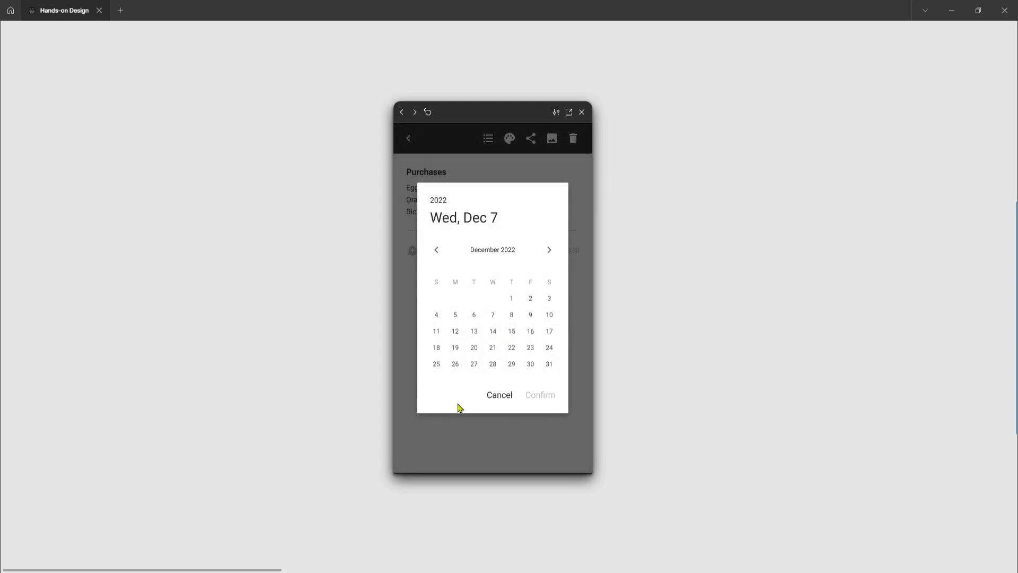
pyautogui.click(512, 334)
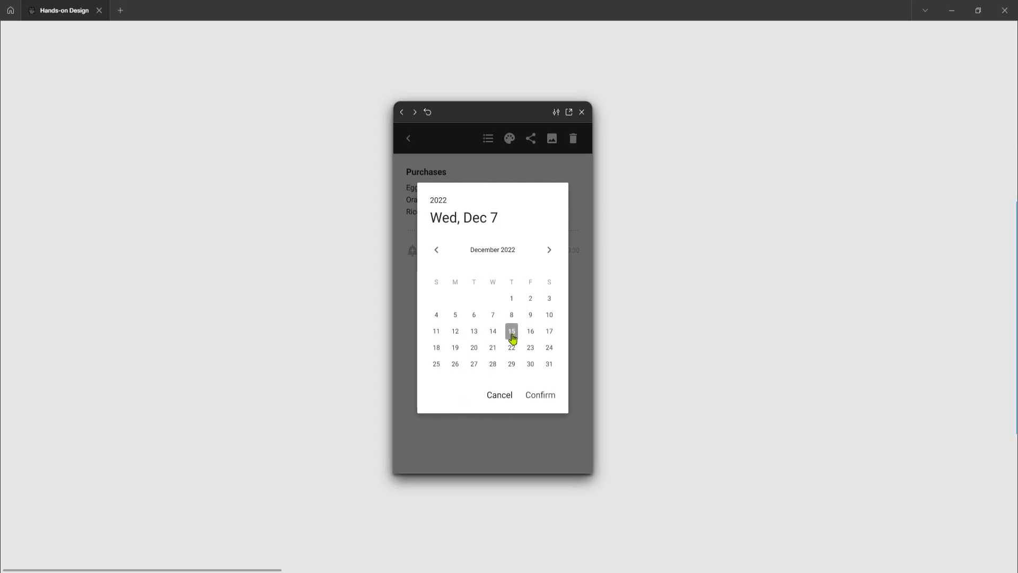
pyautogui.click(542, 396)
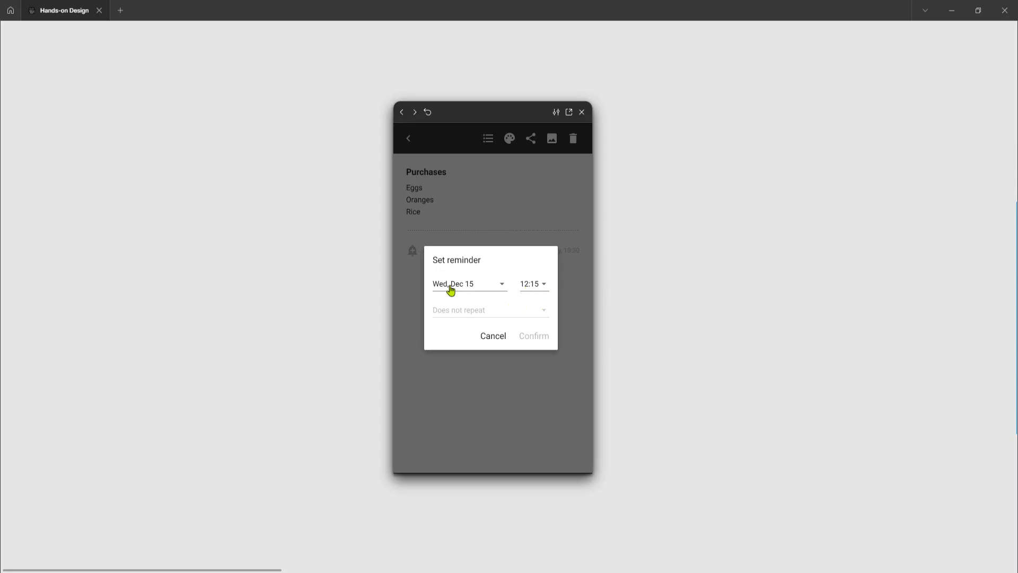
# Set the reminder time to 16:30 using the clock picker and confirm it
pyautogui.click(540, 288)
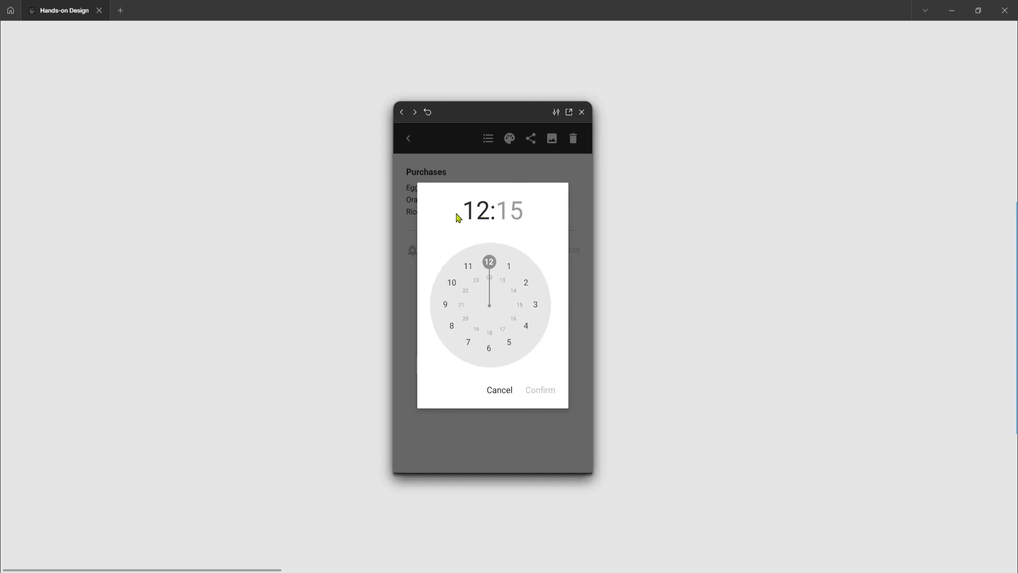
pyautogui.click(514, 321)
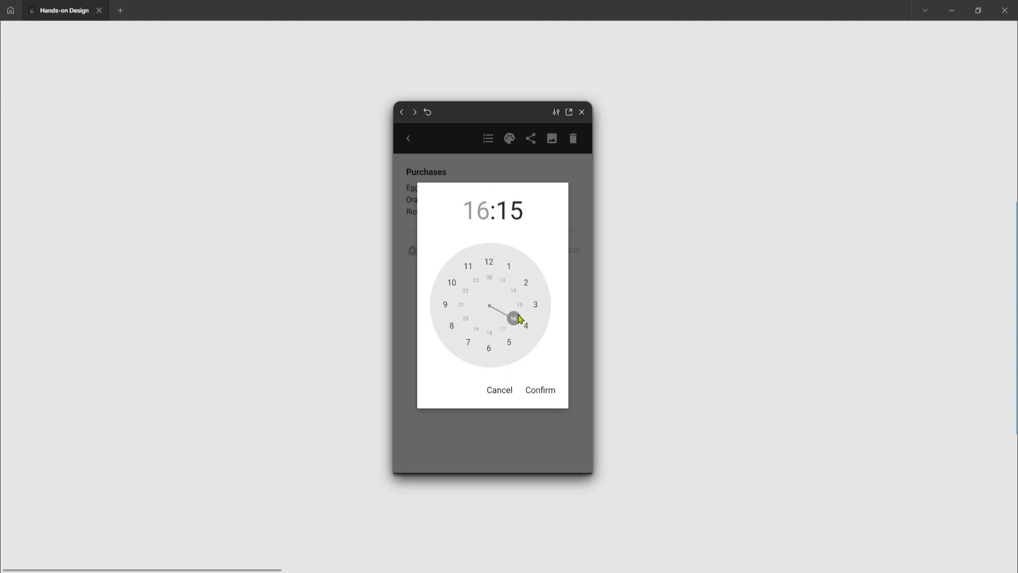
pyautogui.click(549, 395)
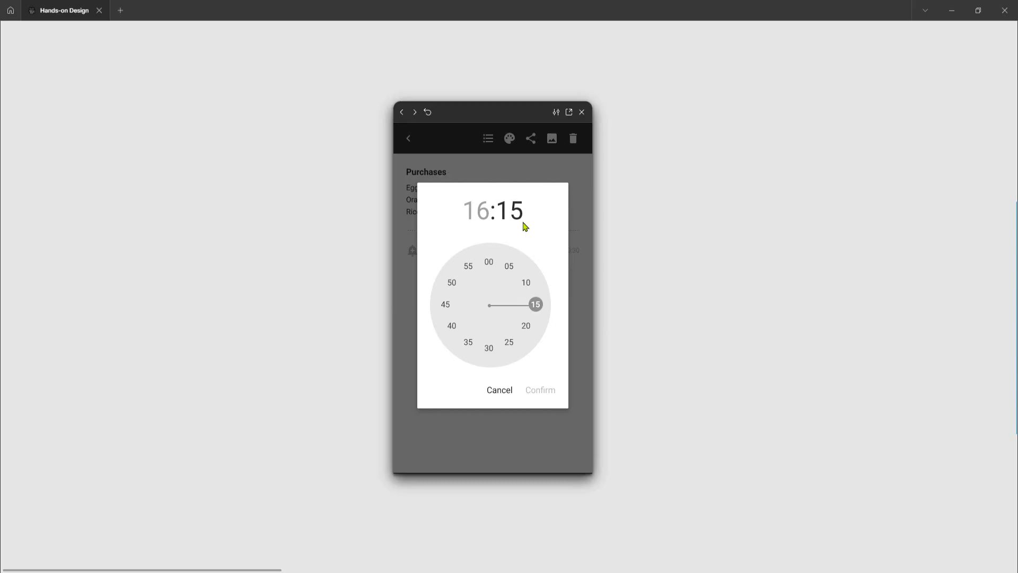
pyautogui.click(489, 349)
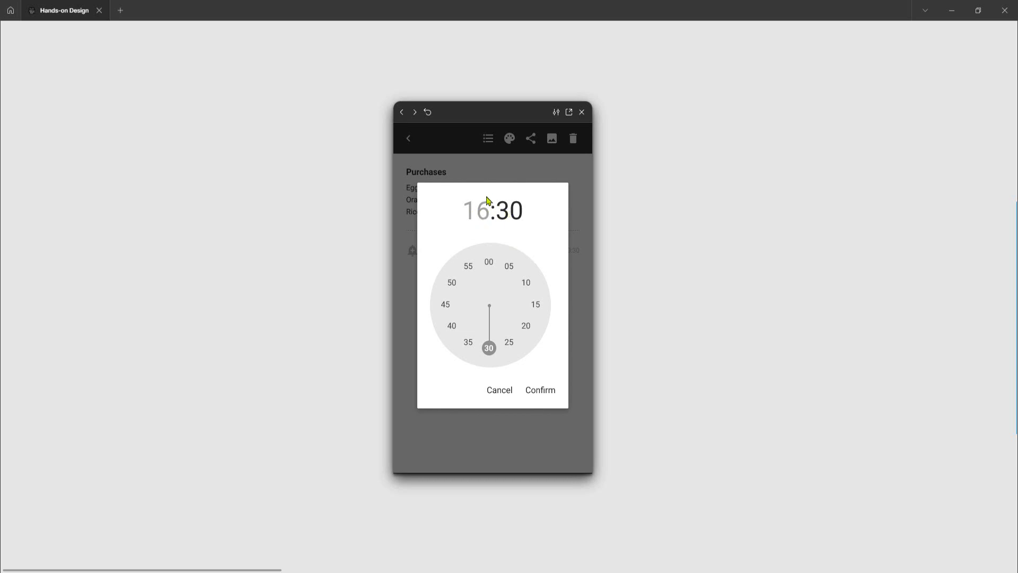
pyautogui.click(549, 395)
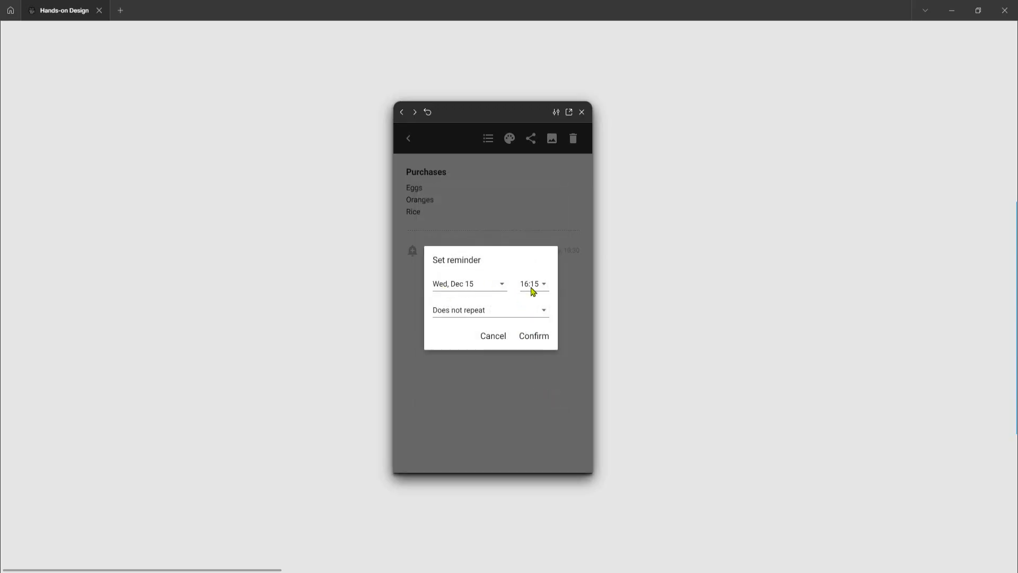
# Set the reminder to repeat every day and confirm the reminder
pyautogui.click(456, 318)
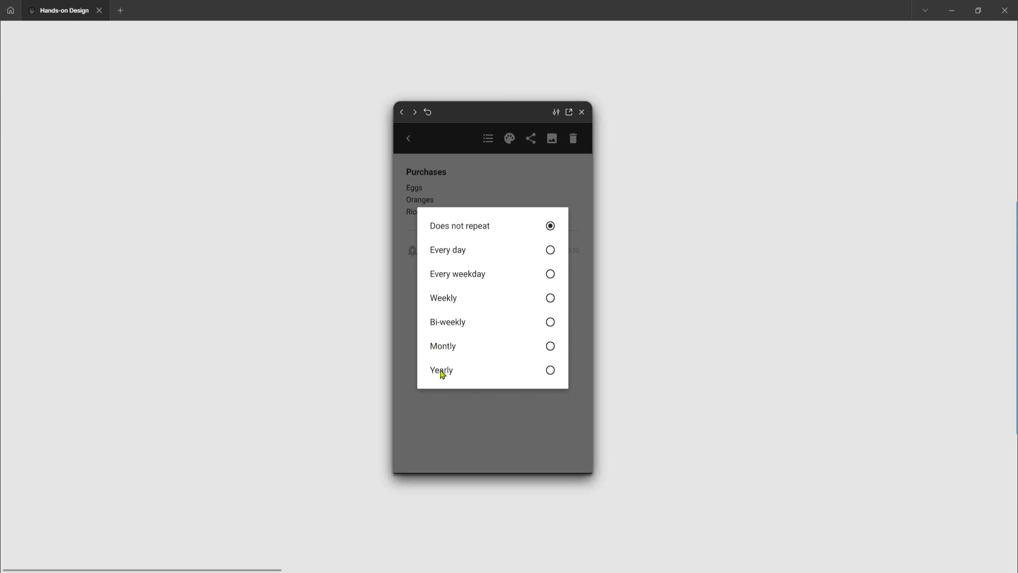
pyautogui.click(551, 251)
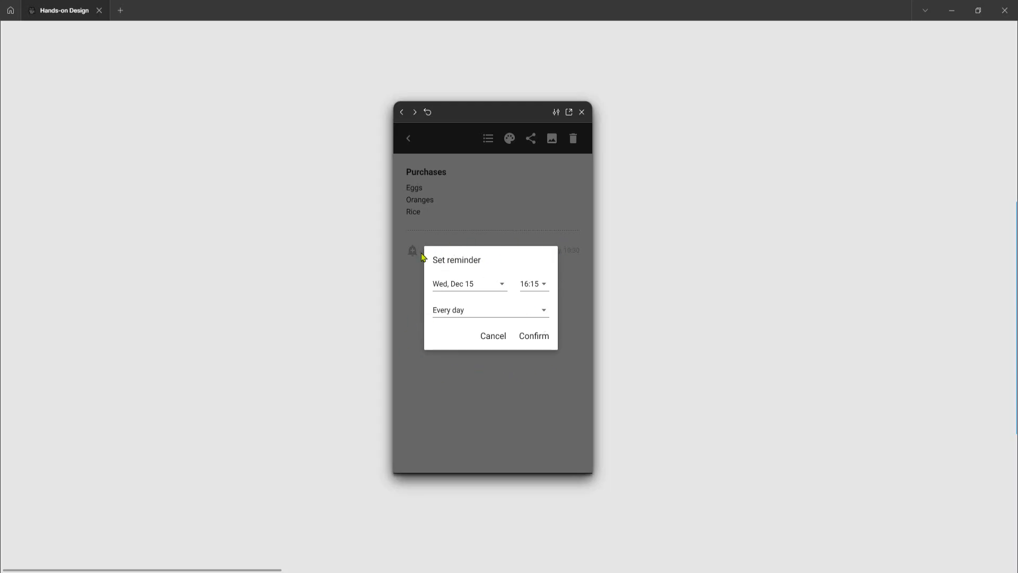
pyautogui.click(538, 342)
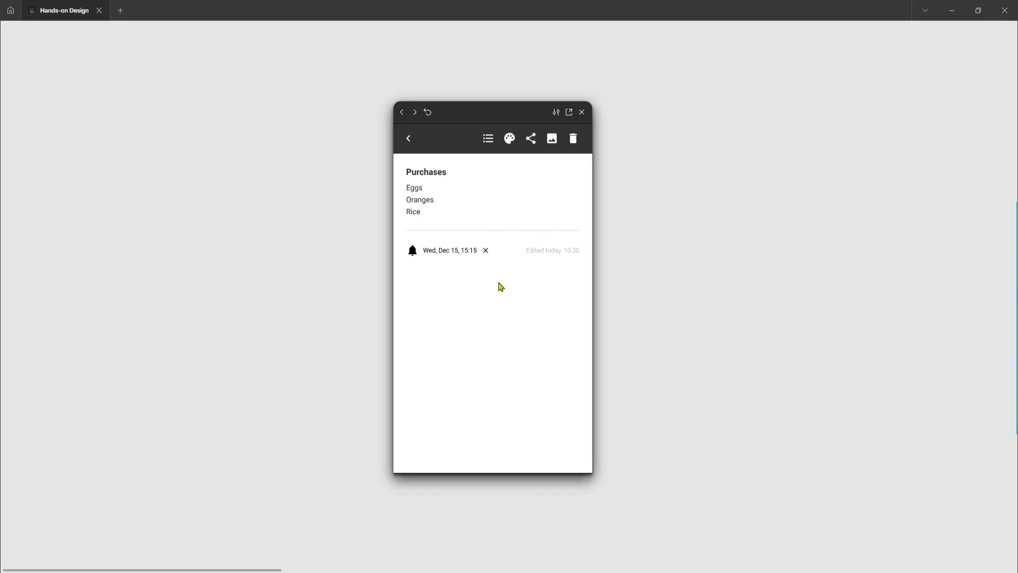
# Remove the reminder from the note, confirming the removal prompt
pyautogui.click(486, 251)
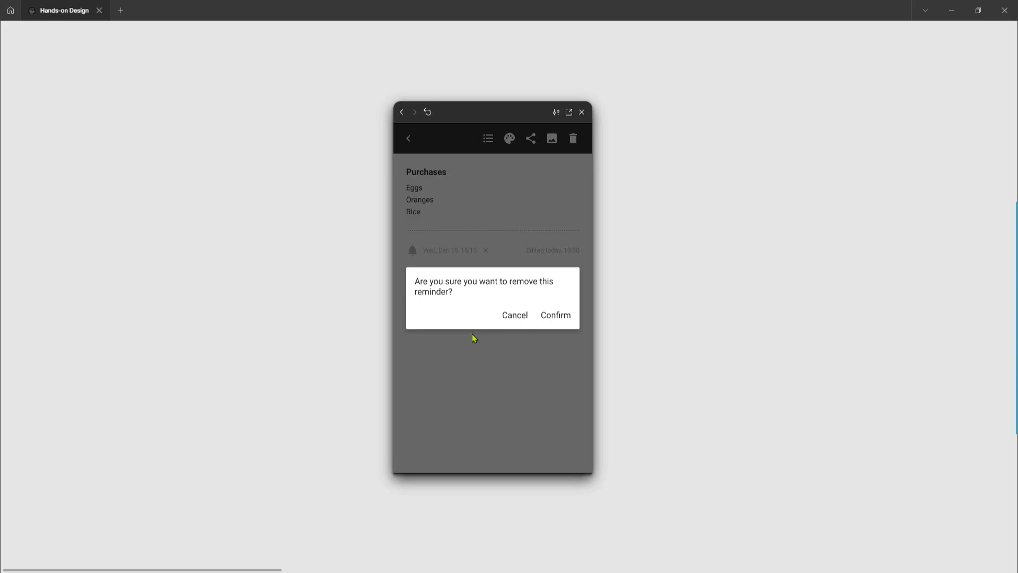
pyautogui.click(519, 318)
pyautogui.click(485, 253)
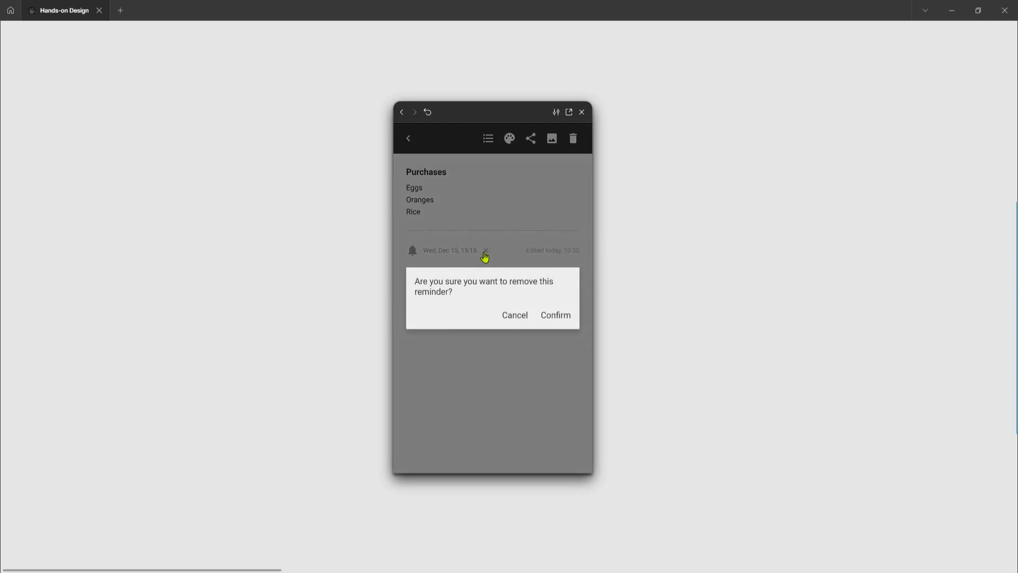
pyautogui.click(564, 323)
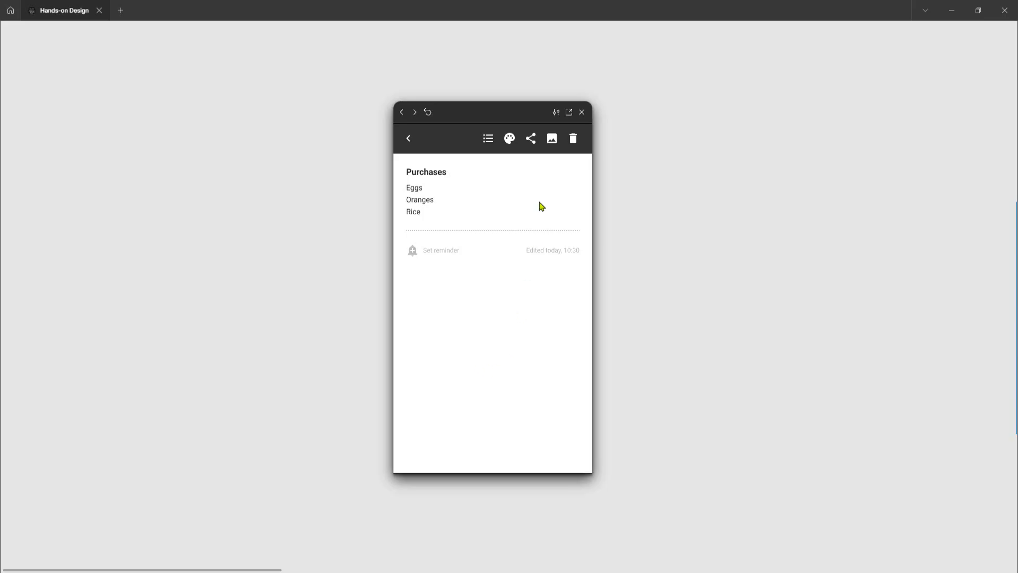
# Close the prototype preview and examine the Add and Remove Reminder frames on the canvas
pyautogui.click(582, 112)
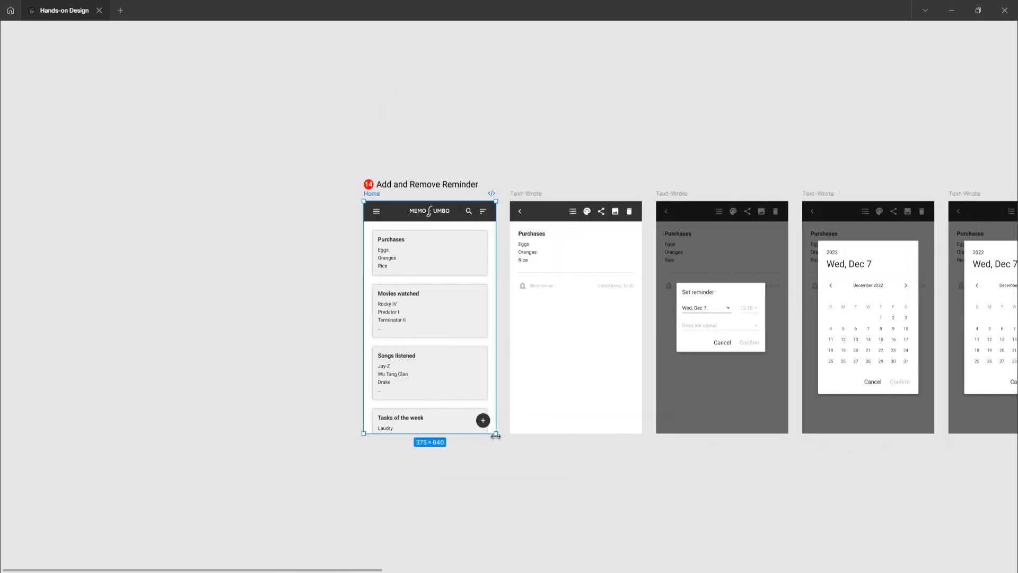
pyautogui.click(490, 455)
pyautogui.scroll(-1, 494, 312)
pyautogui.scroll(4, 494, 312)
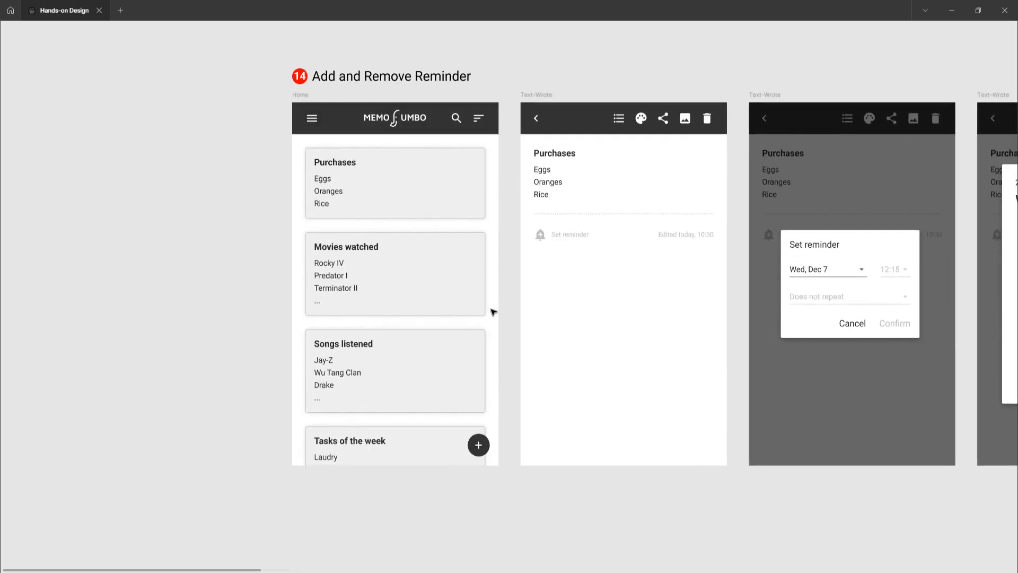
pyautogui.hscroll(5, 493, 312)
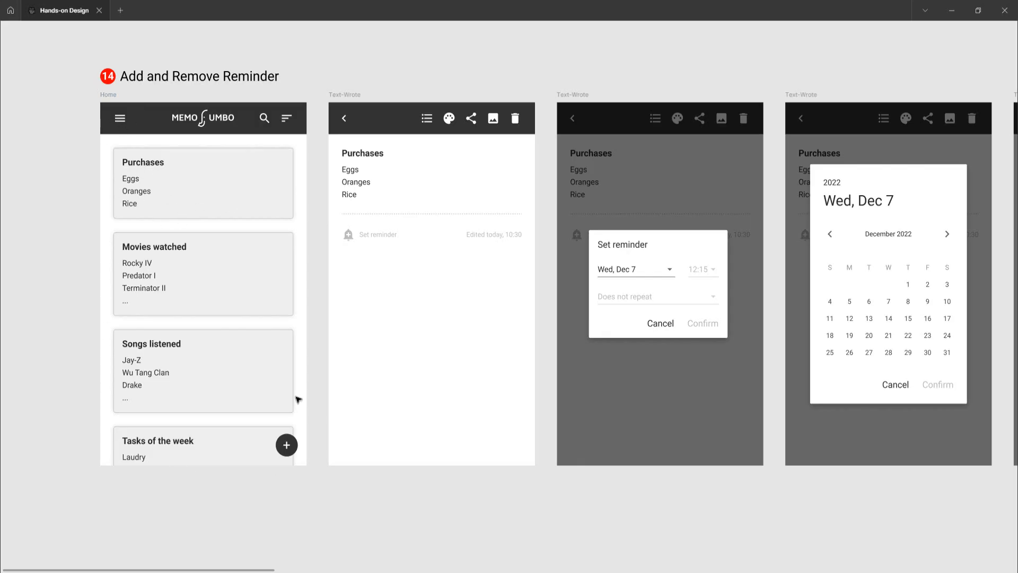
pyautogui.click(352, 95)
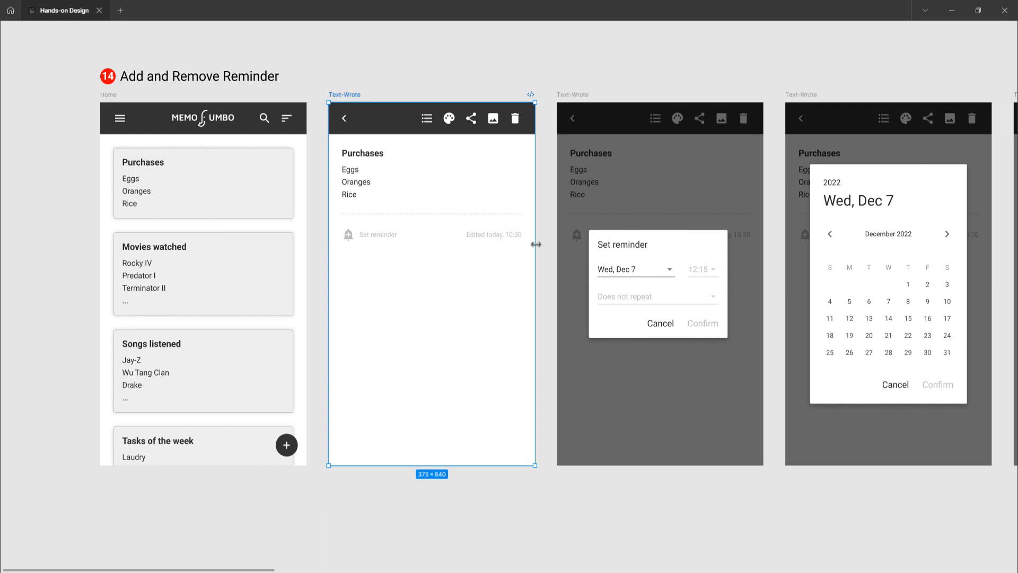
pyautogui.hscroll(3, 536, 244)
pyautogui.click(527, 387)
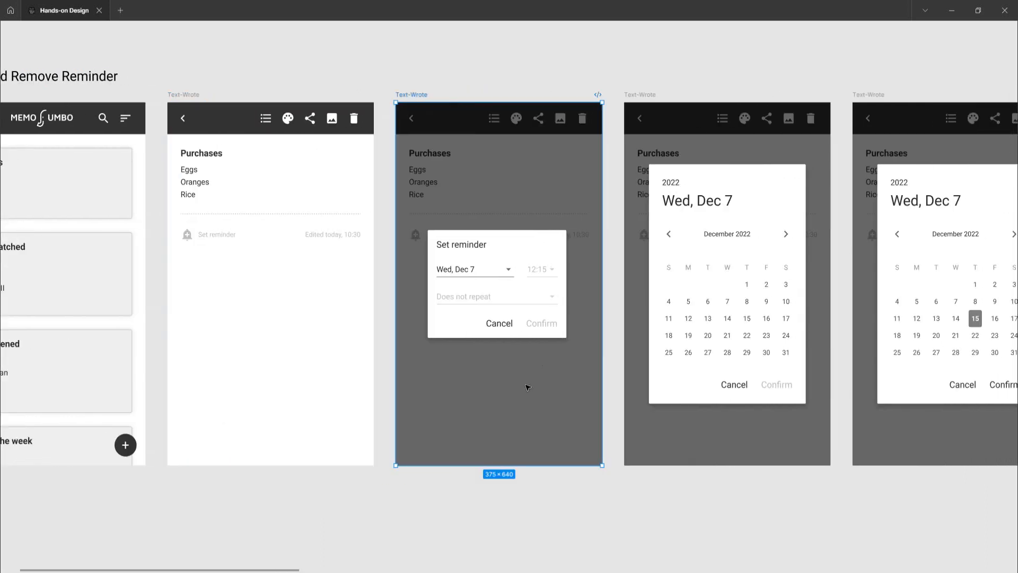
pyautogui.click(192, 96)
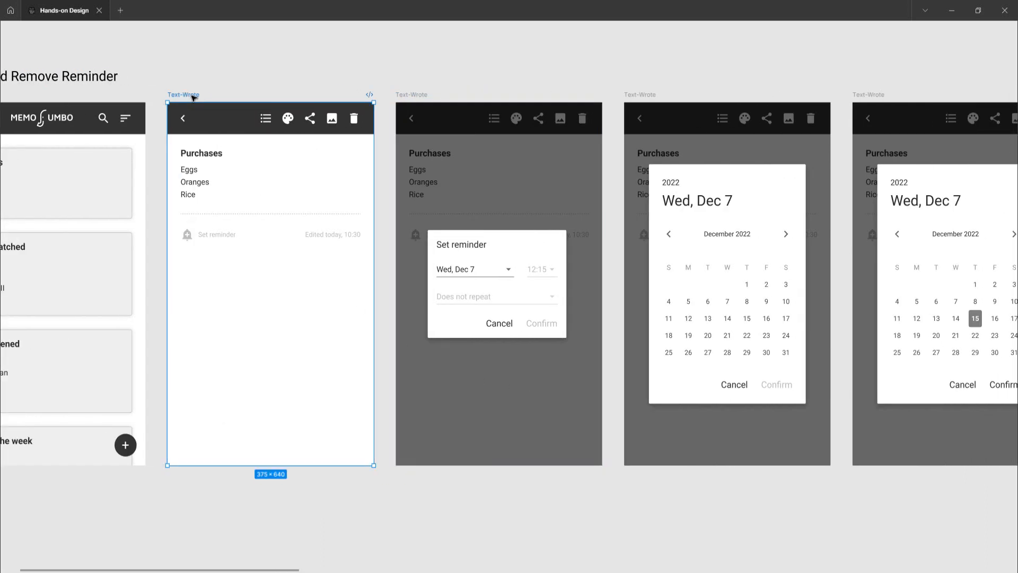
pyautogui.click(415, 94)
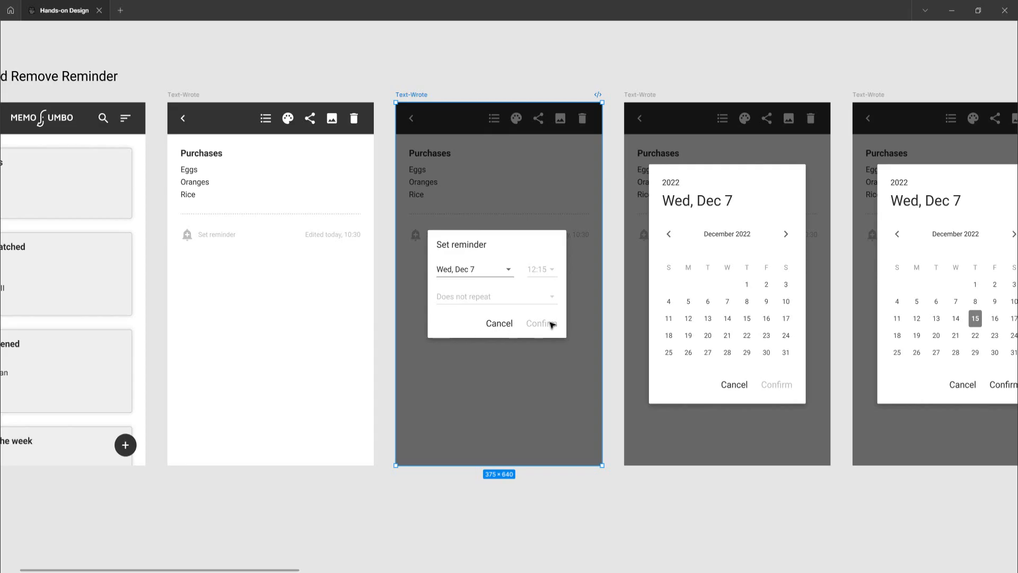
pyautogui.scroll(3, 521, 285)
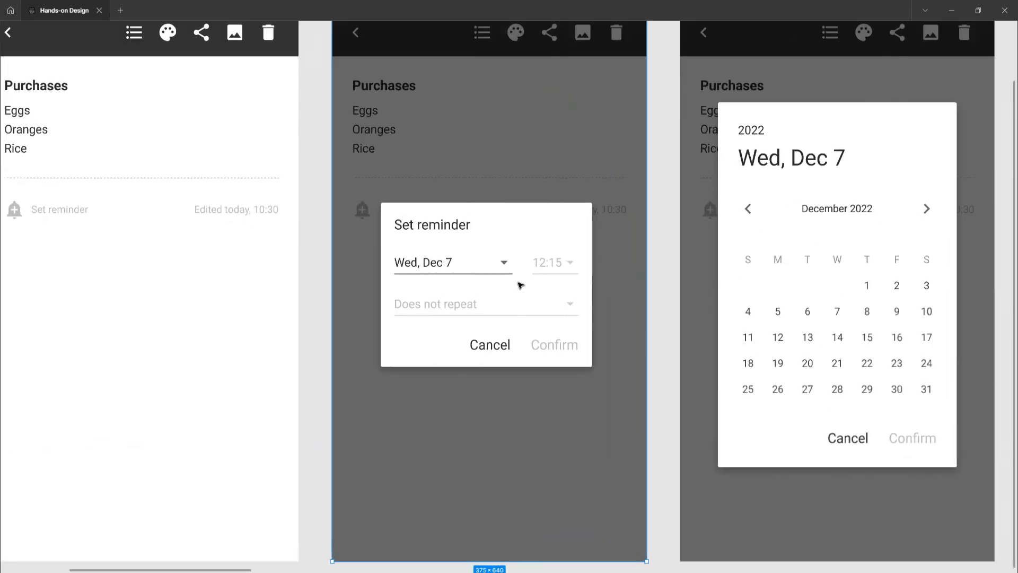
pyautogui.scroll(2, 521, 285)
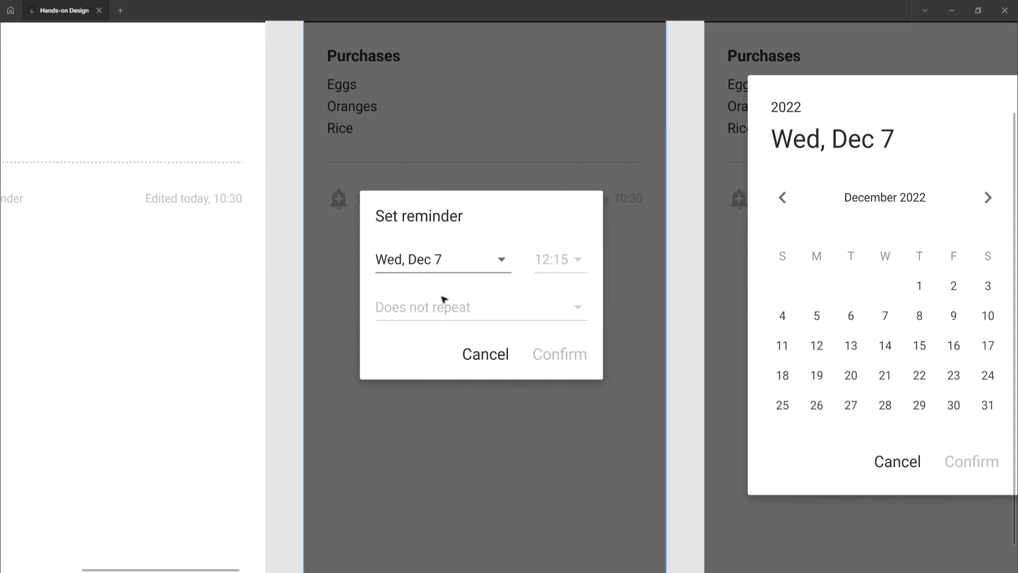
# Inspect the layers of the Set reminder dialog, including its title, date field and dropdown arrow
pyautogui.click(408, 217)
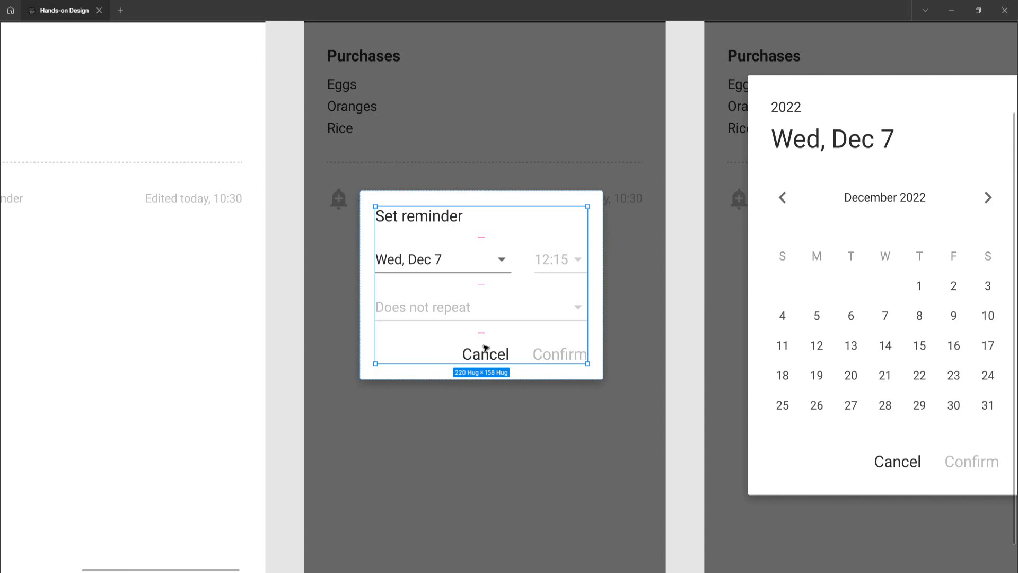
pyautogui.click(418, 219)
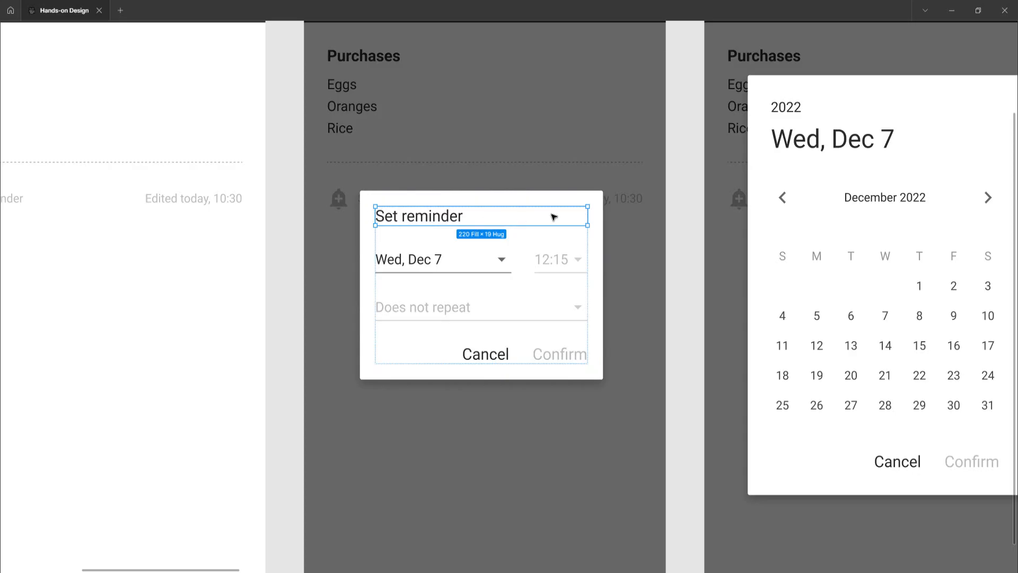
pyautogui.click(412, 260)
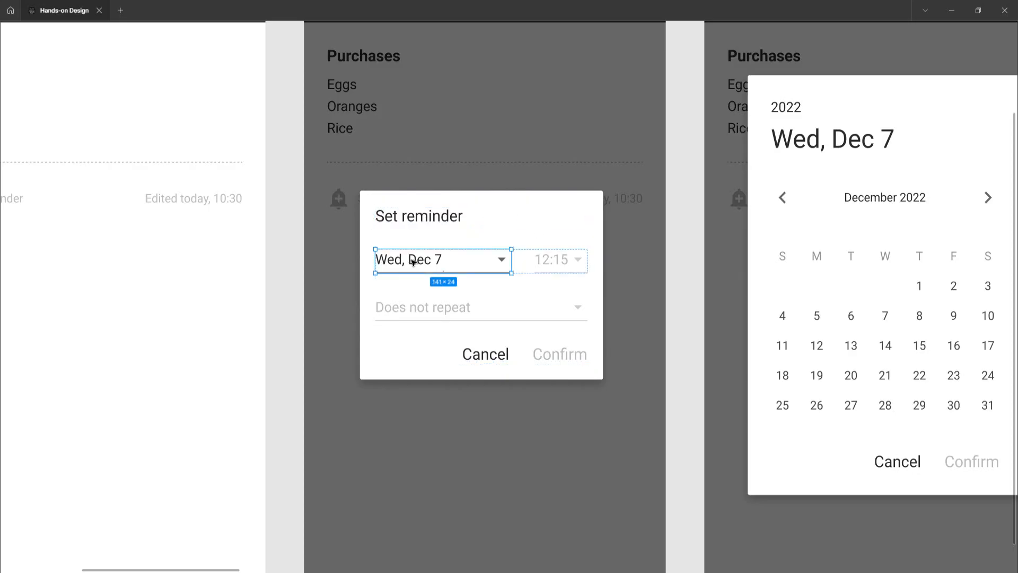
pyautogui.doubleClick(414, 261)
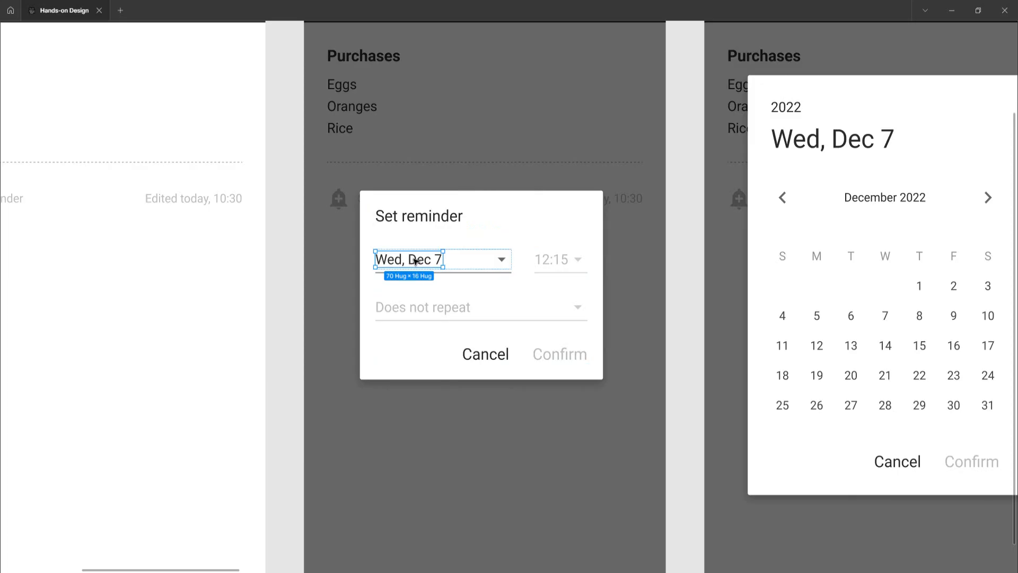
pyautogui.click(502, 261)
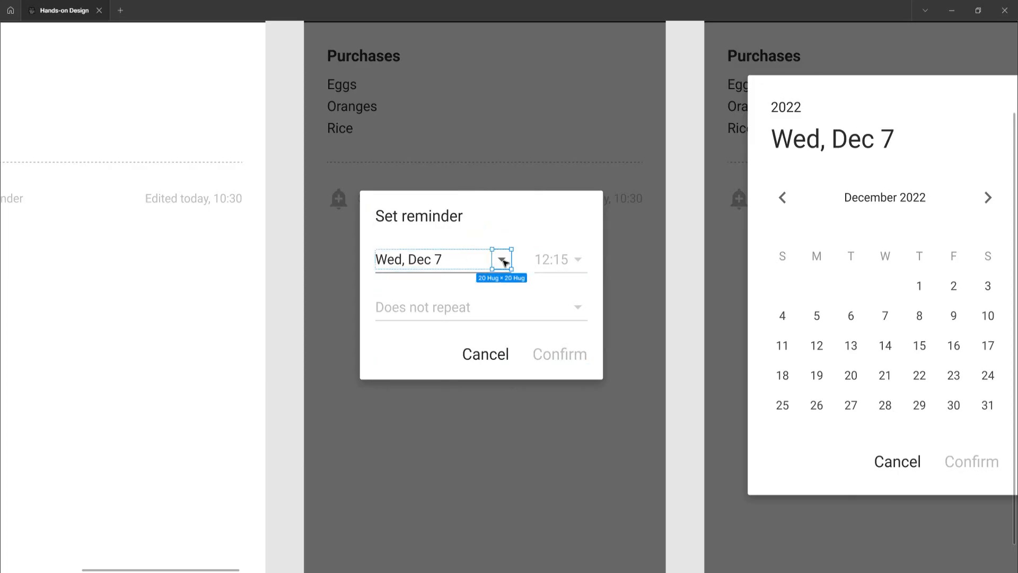
pyautogui.click(423, 261)
pyautogui.click(503, 261)
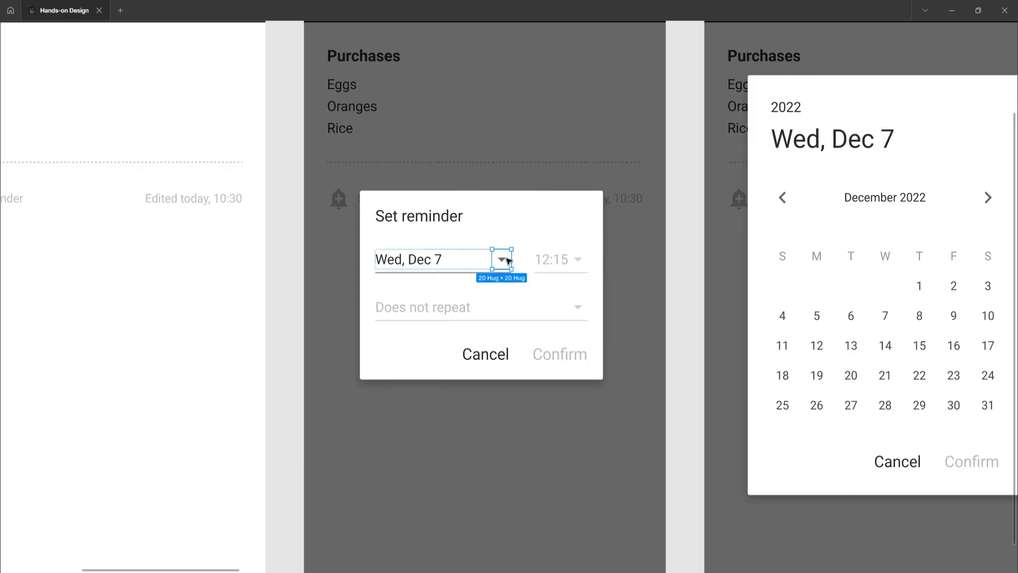
pyautogui.click(417, 260)
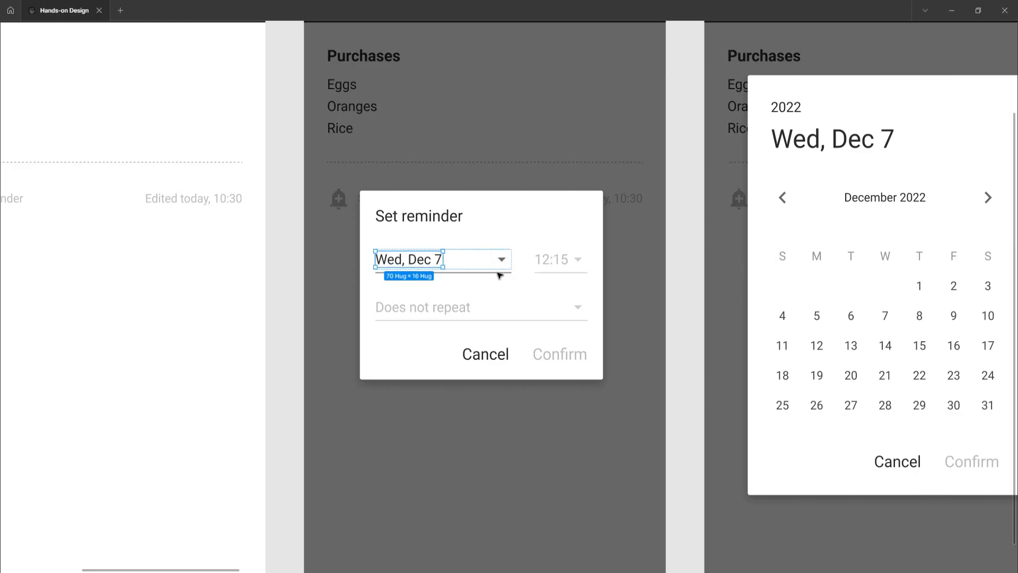
pyautogui.click(498, 273)
pyautogui.click(421, 259)
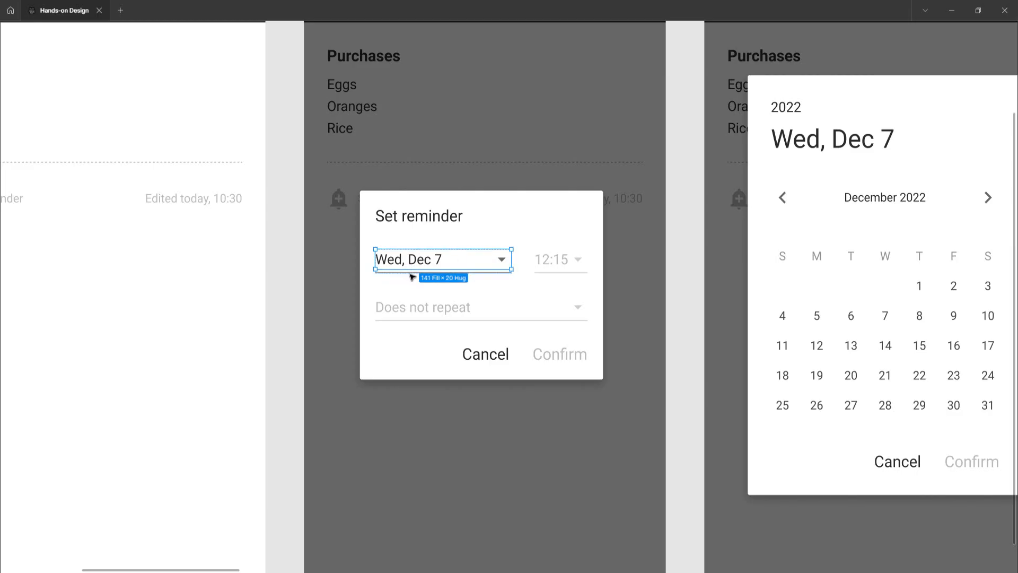
# Resize the date field in the Set reminder dialog to 141 px wide
pyautogui.scroll(3, 417, 275)
pyautogui.click(416, 272)
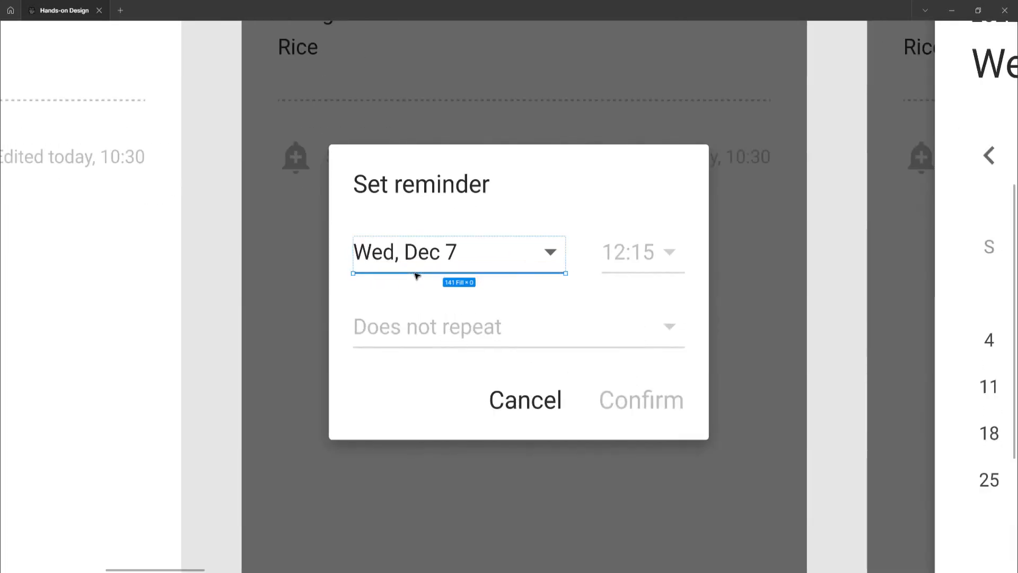
pyautogui.click(413, 258)
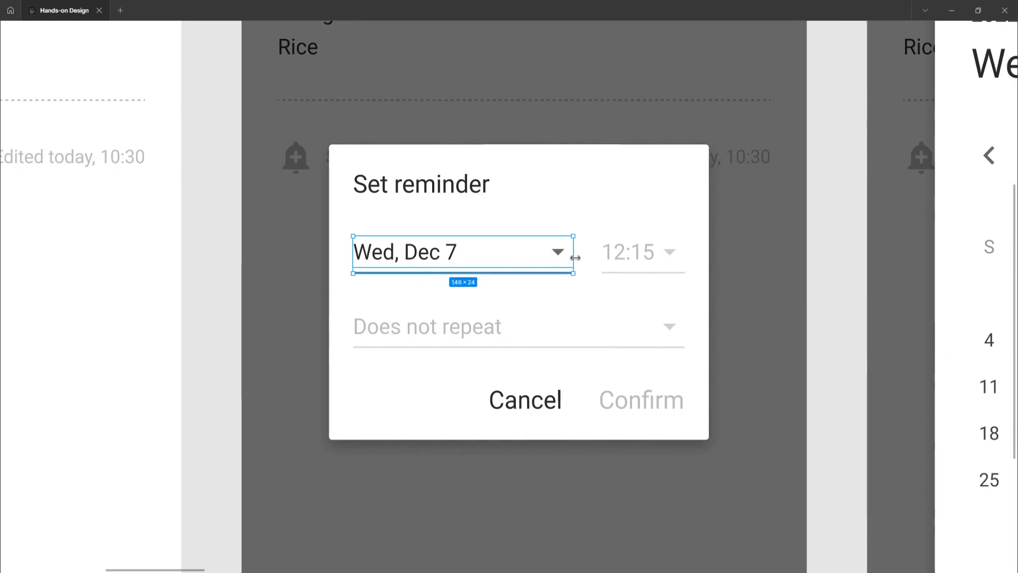
pyautogui.moveTo(575, 256)
pyautogui.mouseDown()
pyautogui.moveTo(556, 256)
pyautogui.moveTo(566, 257)
pyautogui.mouseUp()
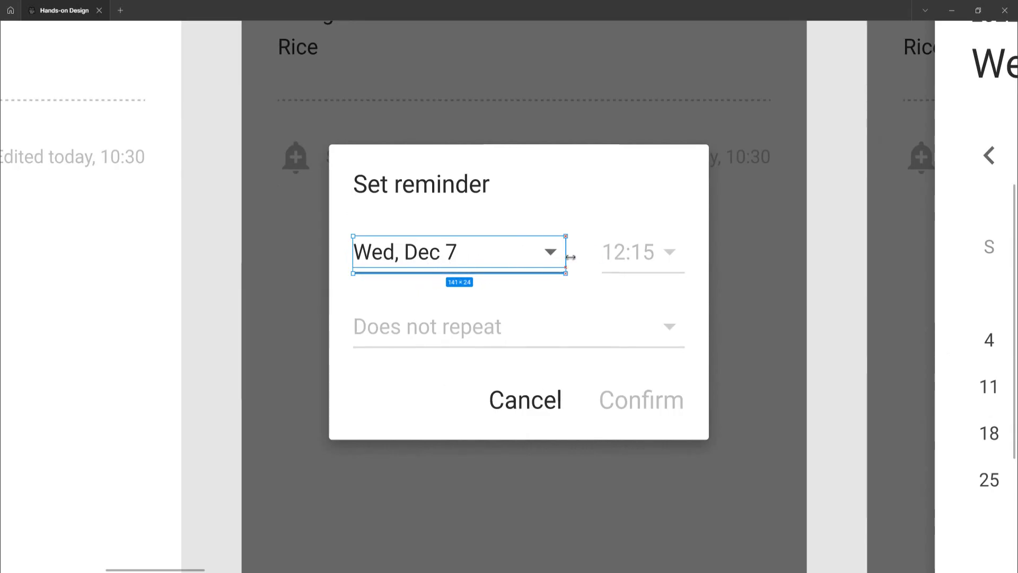
# Measure the spacing between the date field, the dialog title and the time field
pyautogui.press('alt')
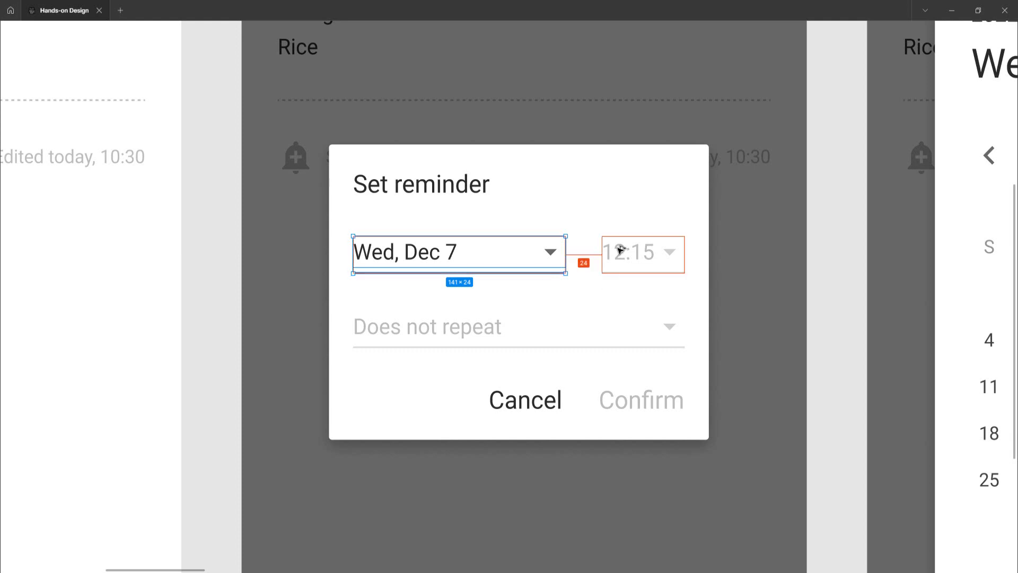
pyautogui.click(459, 189)
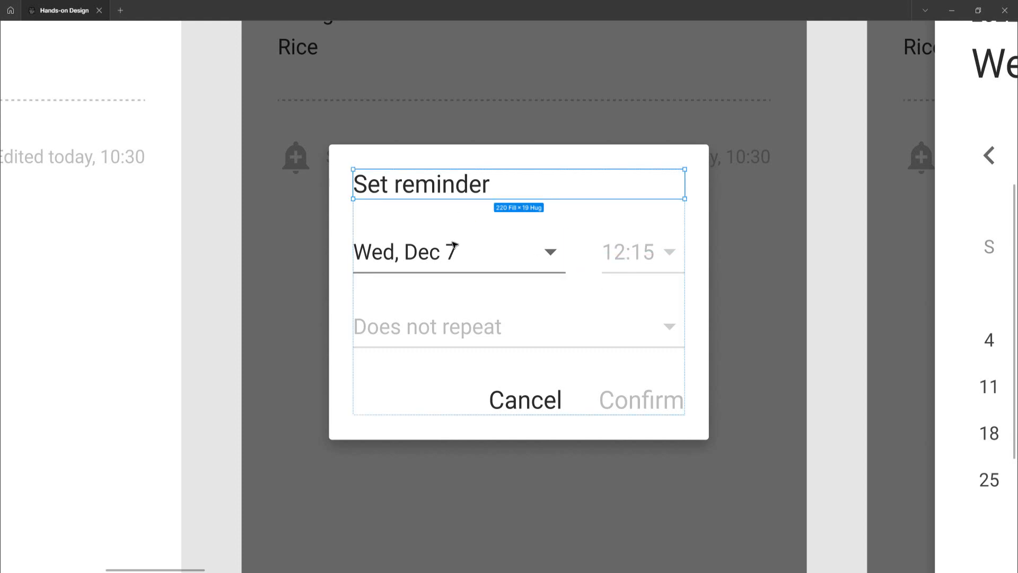
pyautogui.click(625, 257)
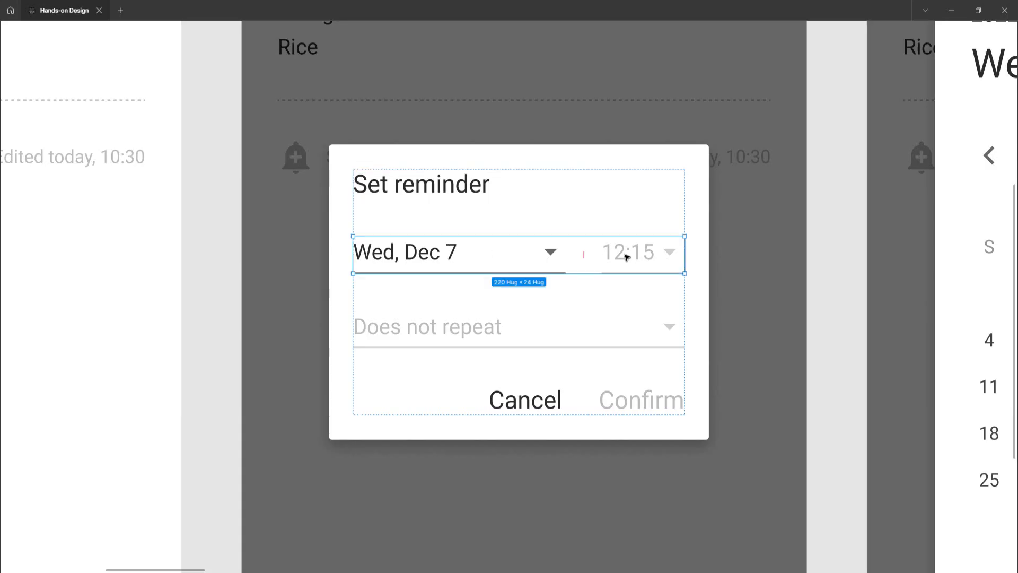
pyautogui.click(627, 257)
pyautogui.click(551, 255)
pyautogui.click(633, 257)
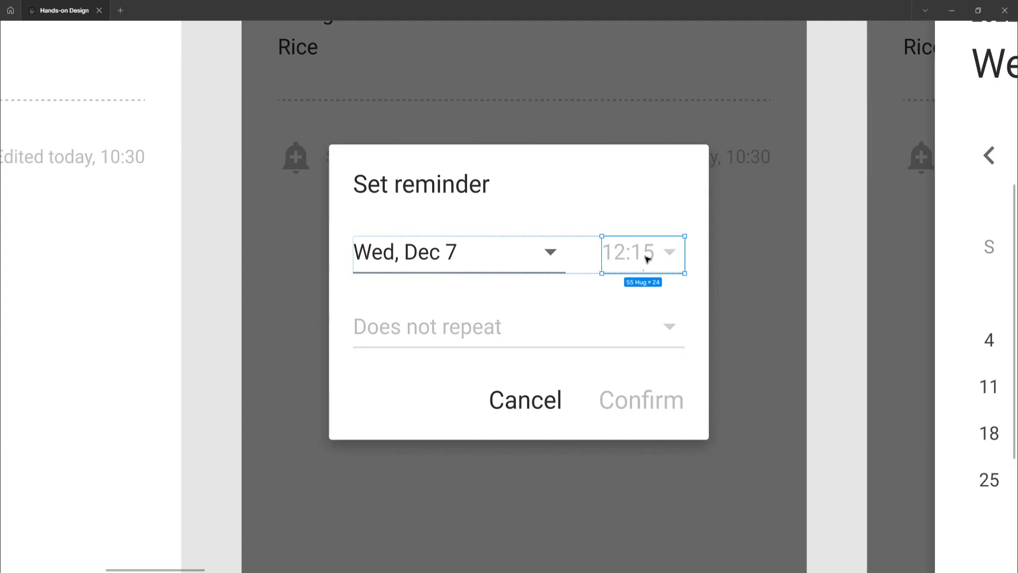
# Inspect the repeat dropdown and the Cancel and Confirm button row inside the Set reminder dialog
pyautogui.click(449, 334)
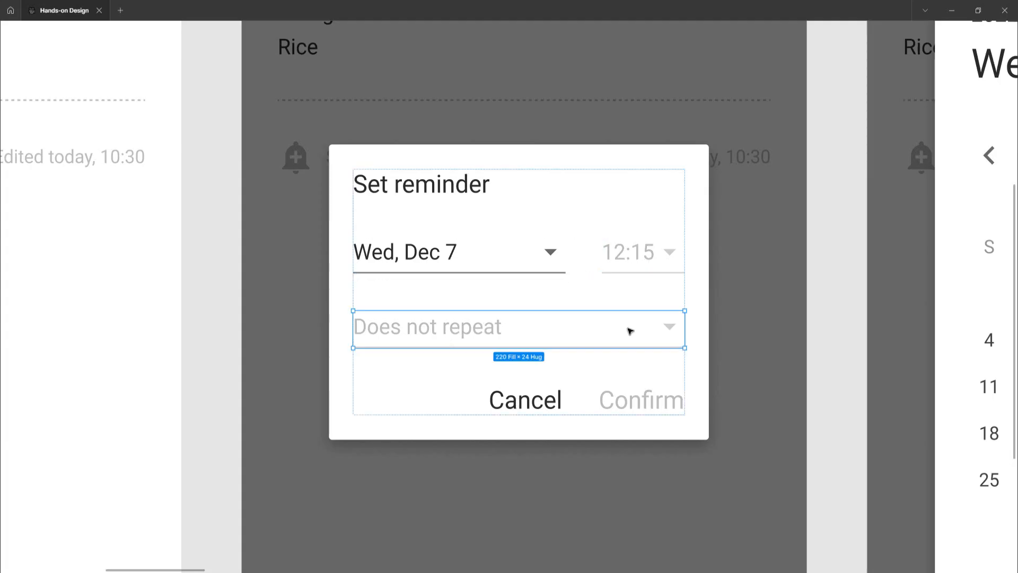
pyautogui.moveTo(685, 332)
pyautogui.mouseDown()
pyautogui.moveTo(562, 333)
pyautogui.moveTo(685, 333)
pyautogui.mouseUp()
pyautogui.click(537, 406)
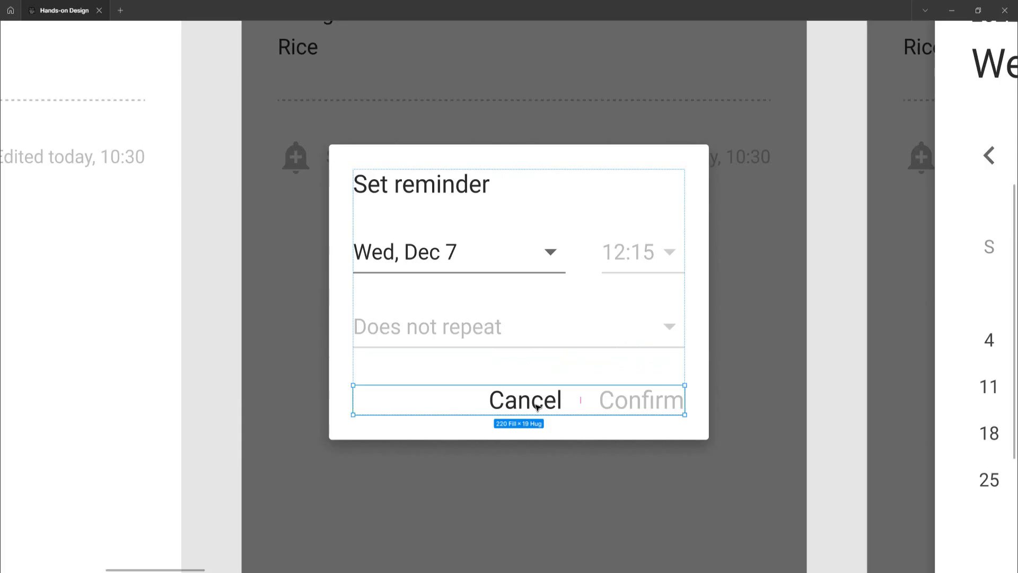
pyautogui.doubleClick(538, 406)
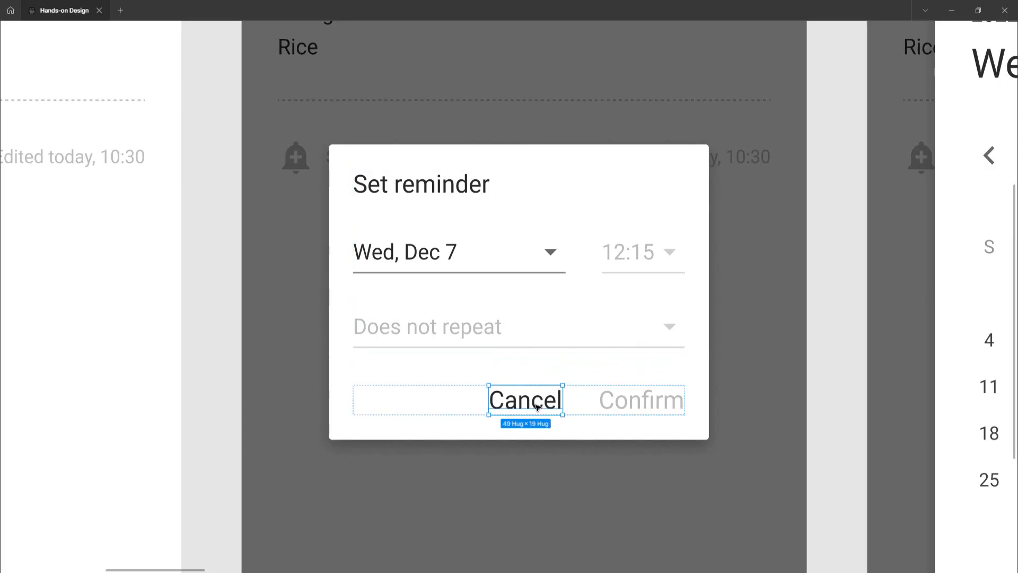
pyautogui.keyDown('shift'); pyautogui.click(620, 406); pyautogui.keyUp('shift')
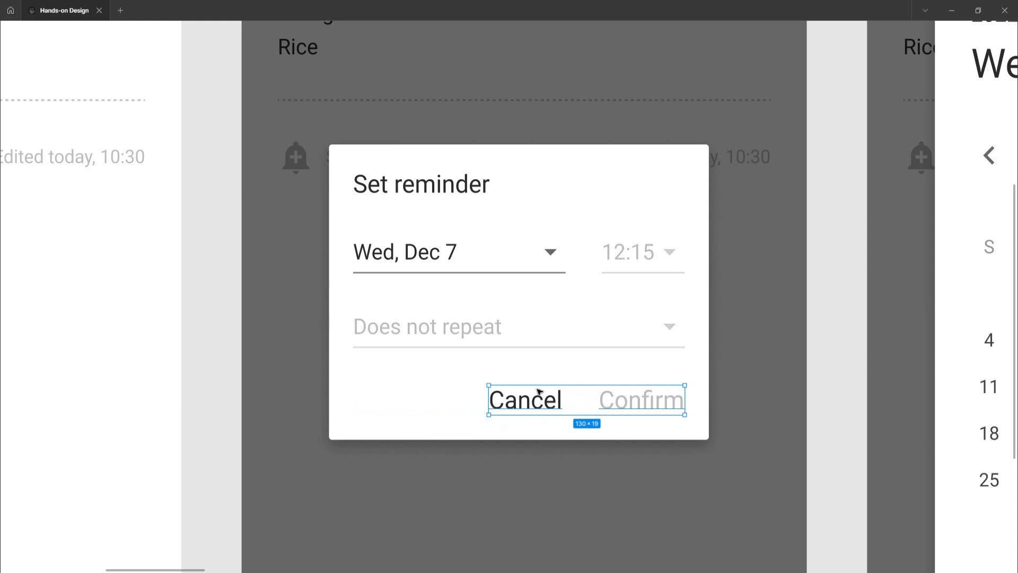
pyautogui.click(550, 342)
pyautogui.click(528, 404)
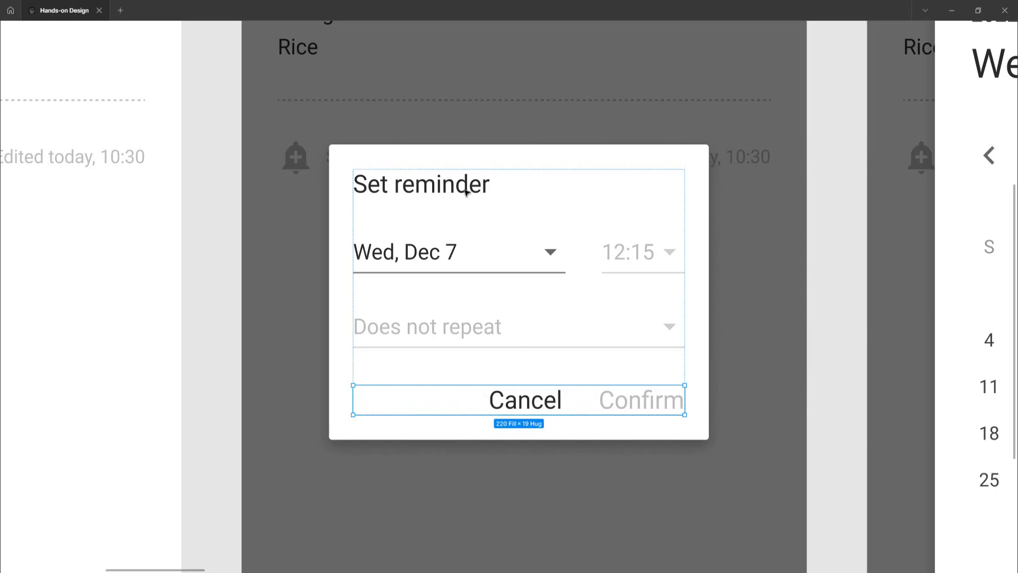
# Inspect the nested auto layout frames of the Set reminder dialog, from the outer dialog to the title, date and time row, and repeat field
pyautogui.click(402, 160)
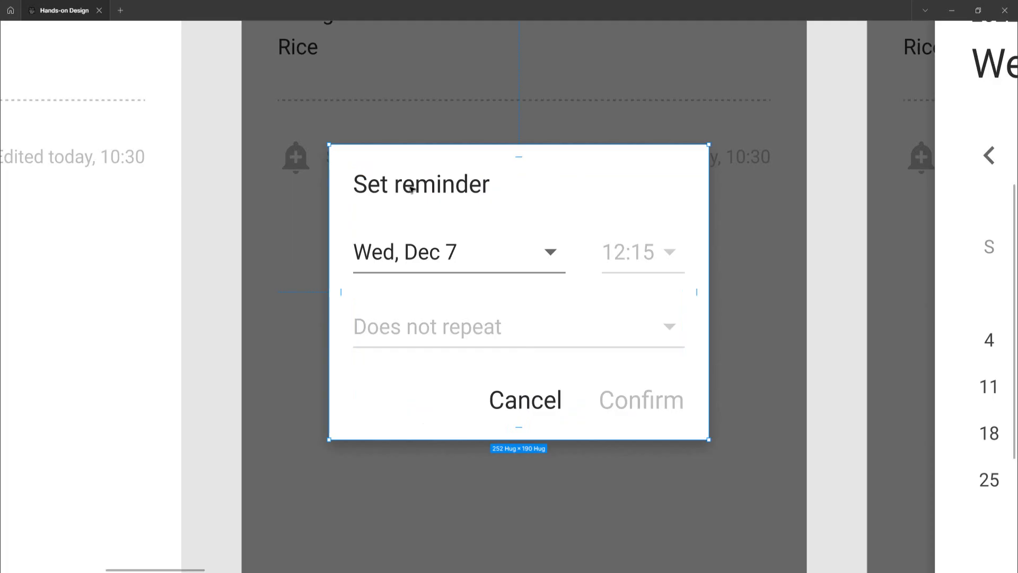
pyautogui.click(412, 189)
pyautogui.keyDown('shift'); pyautogui.click(399, 254); pyautogui.keyUp('shift')
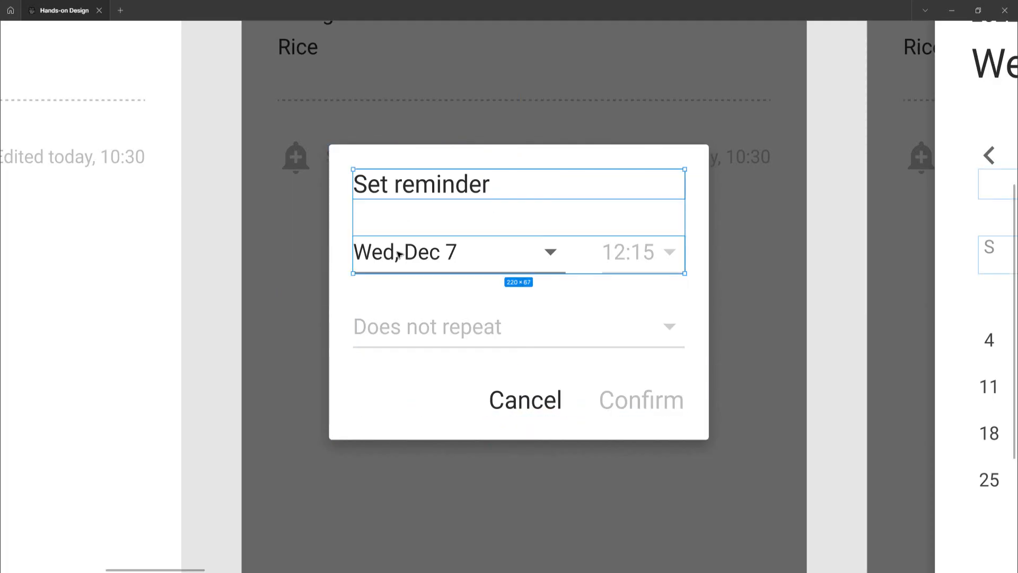
pyautogui.click(415, 255)
pyautogui.click(415, 255)
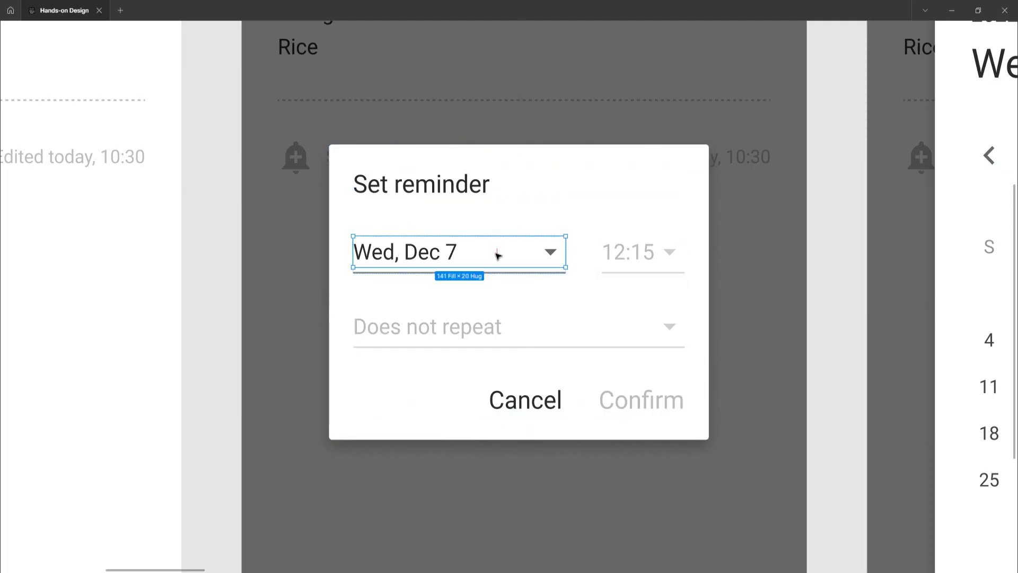
pyautogui.click(621, 260)
pyautogui.press('Escape')
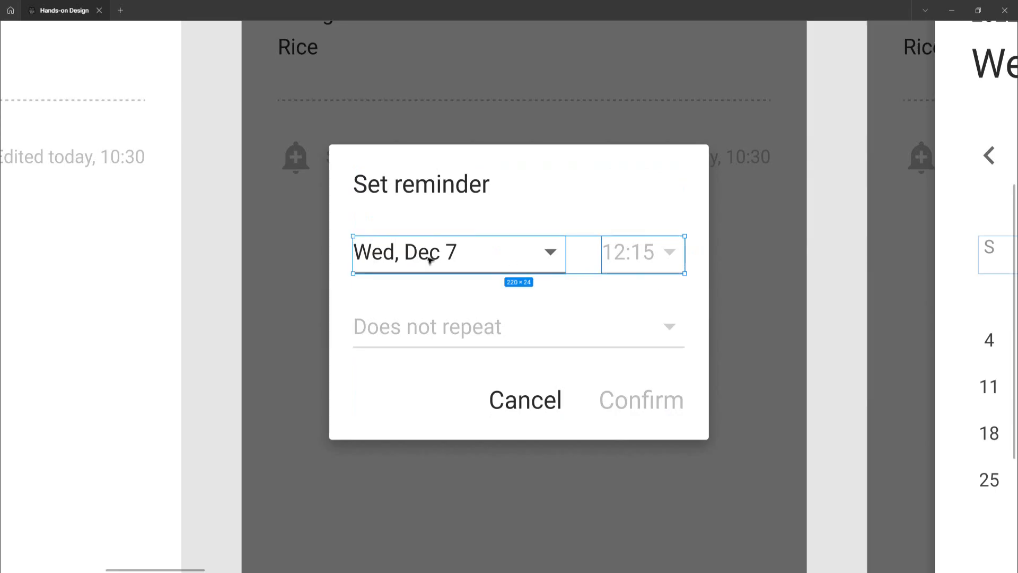
pyautogui.click(430, 336)
pyautogui.click(425, 190)
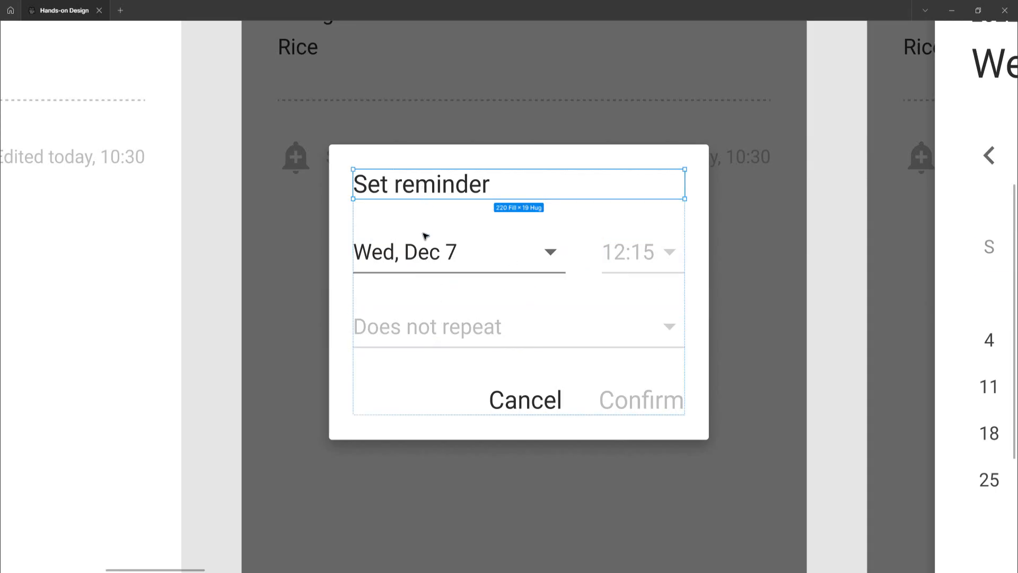
pyautogui.keyDown('shift'); pyautogui.click(420, 257); pyautogui.keyUp('shift')
pyautogui.keyDown('shift'); pyautogui.click(432, 333); pyautogui.keyUp('shift')
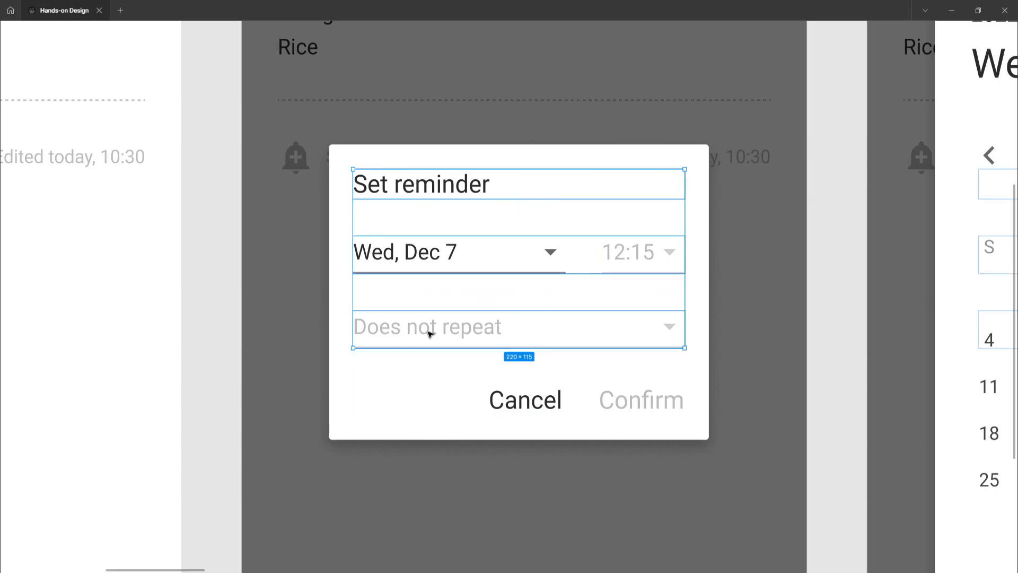
pyautogui.keyDown('shift'); pyautogui.click(509, 405); pyautogui.keyUp('shift')
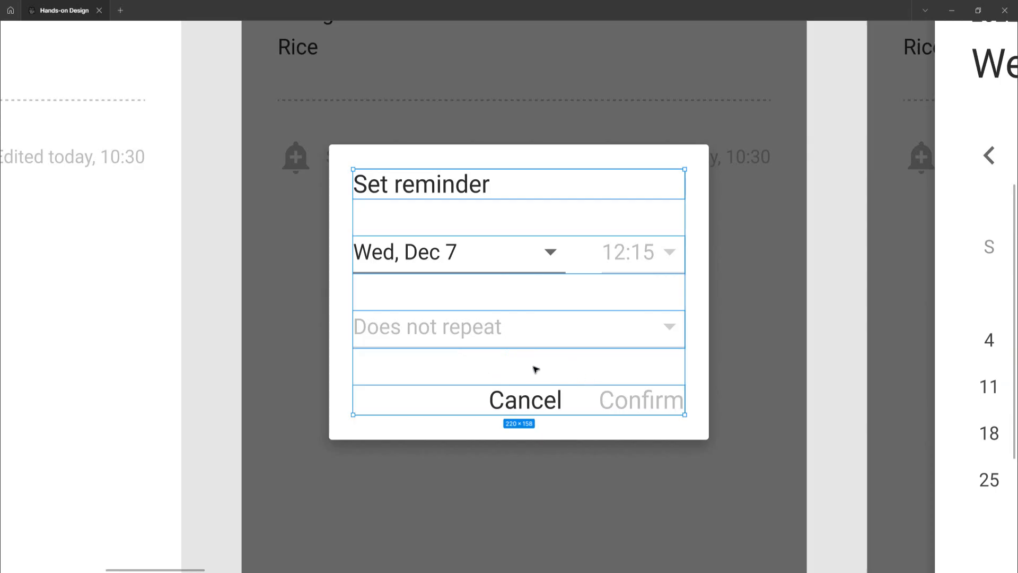
pyautogui.click(447, 184)
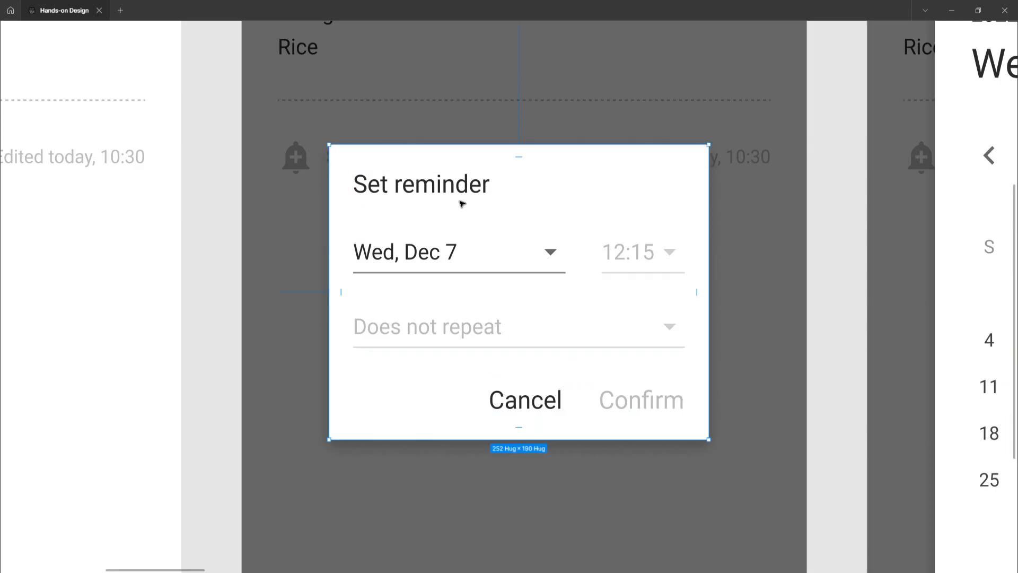
pyautogui.click(524, 222)
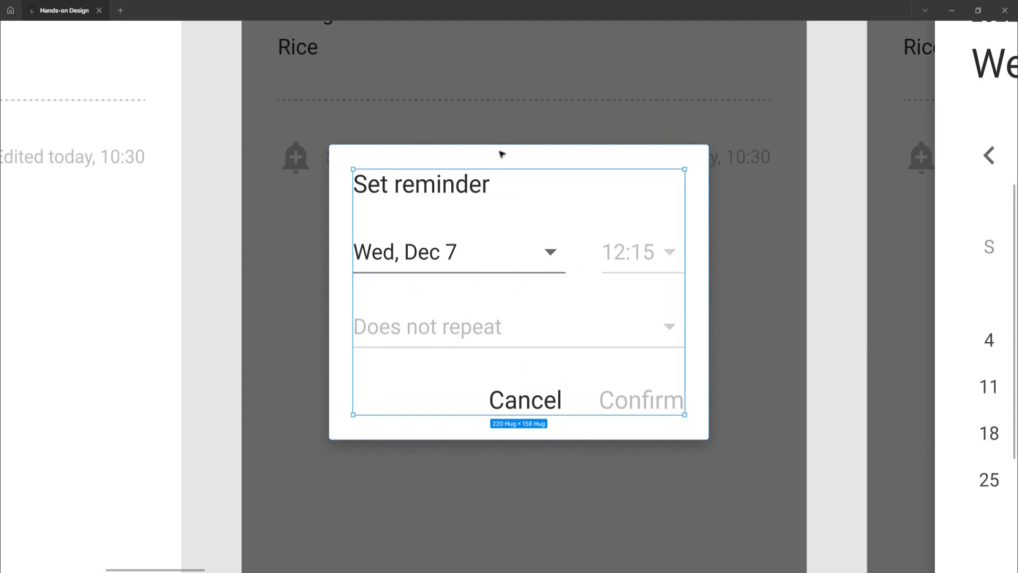
pyautogui.click(516, 155)
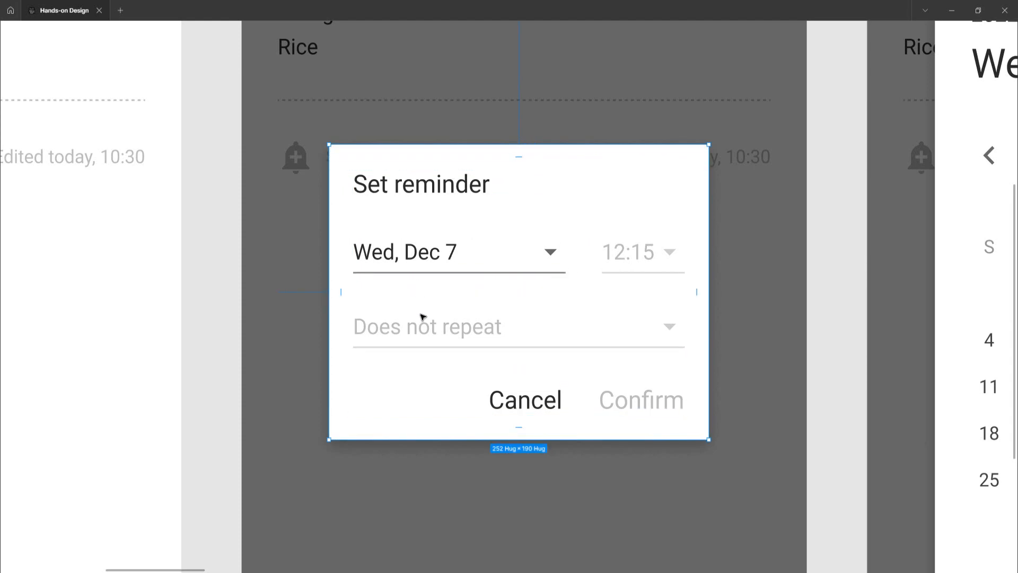
# Pan across the canvas to examine the date picker frames and the updated Set reminder dialog that follow
pyautogui.scroll(-5, 424, 317)
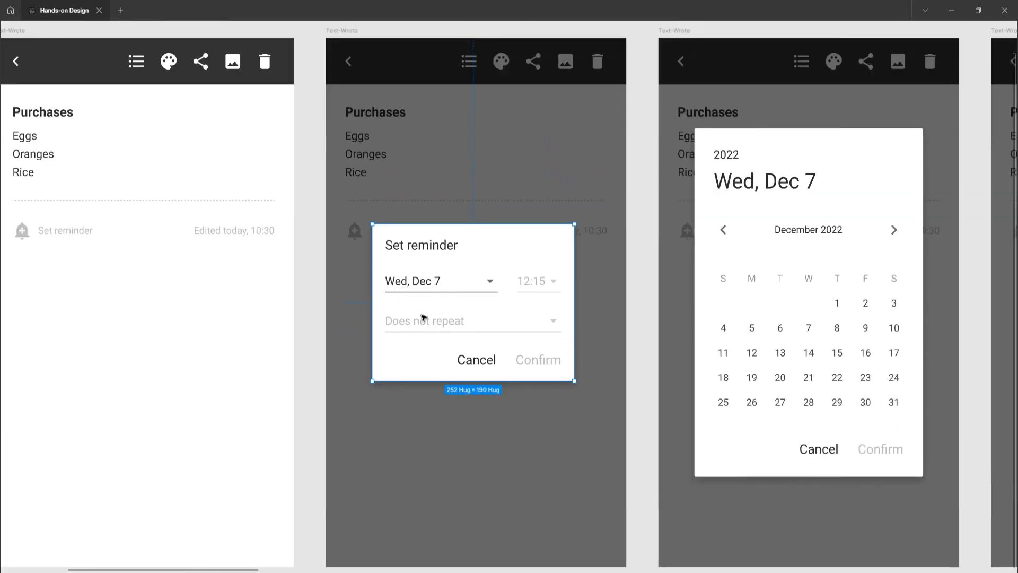
pyautogui.hscroll(6, 424, 317)
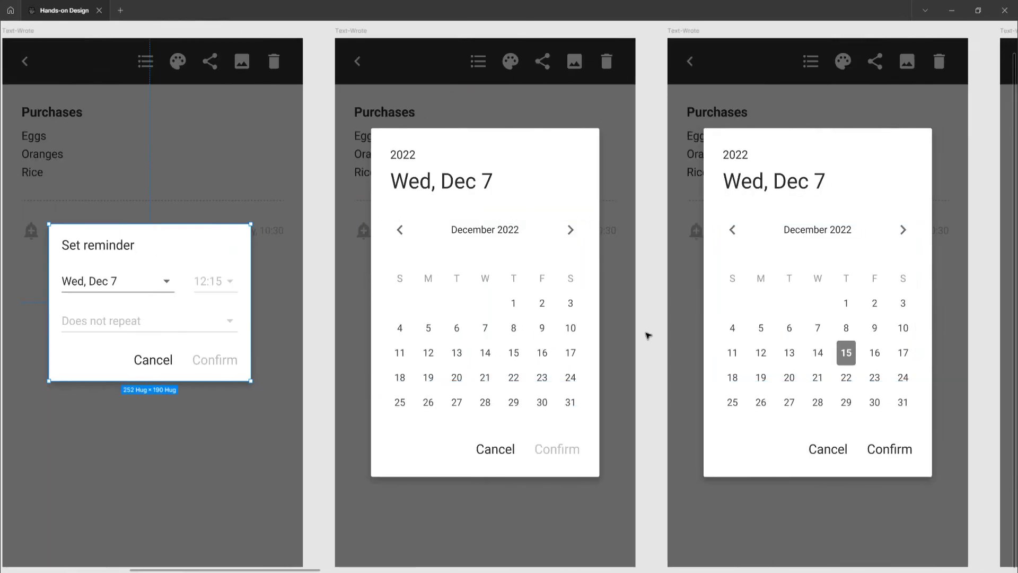
pyautogui.scroll(1, 646, 337)
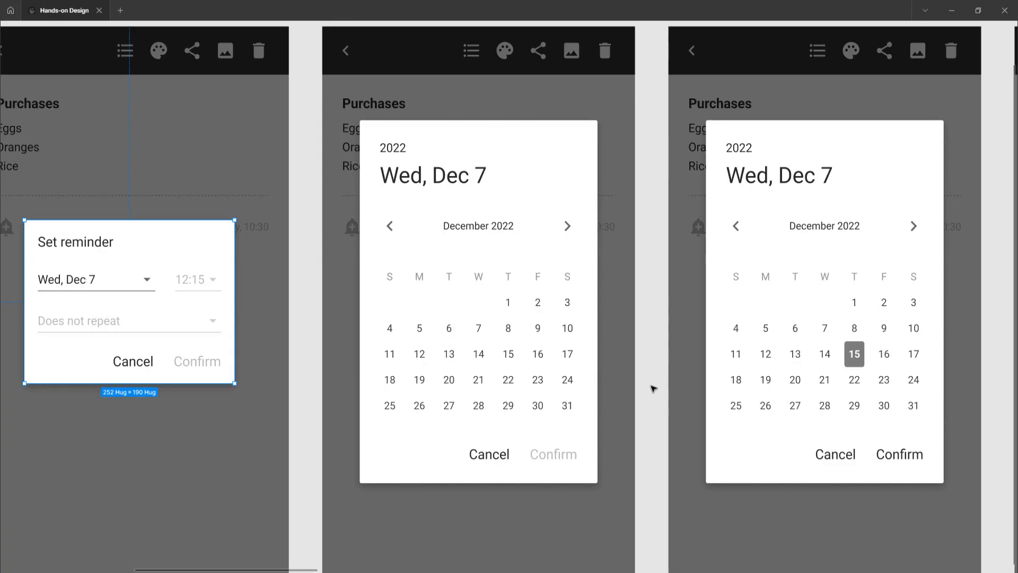
pyautogui.hscroll(6, 653, 388)
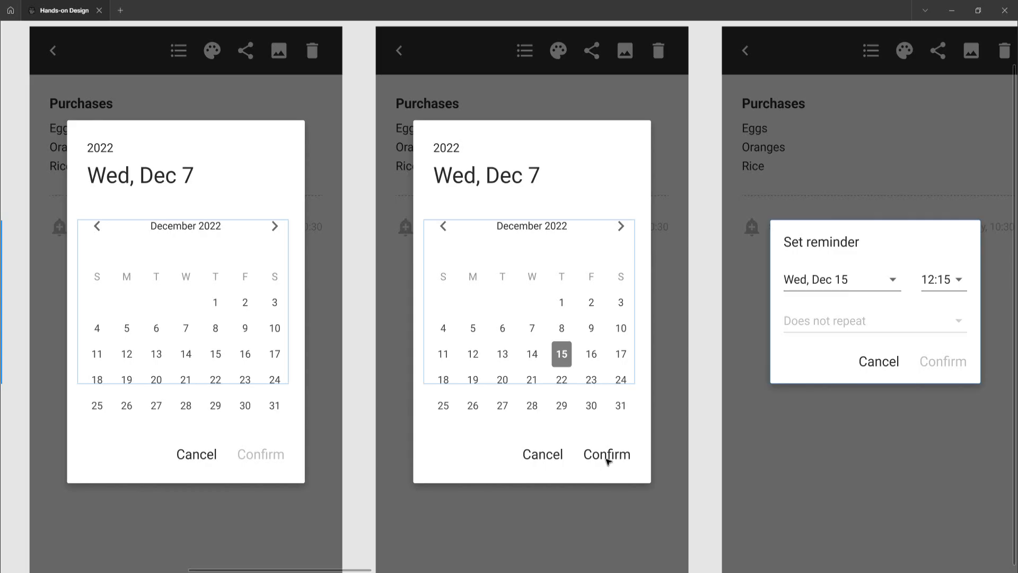
pyautogui.hscroll(5, 608, 461)
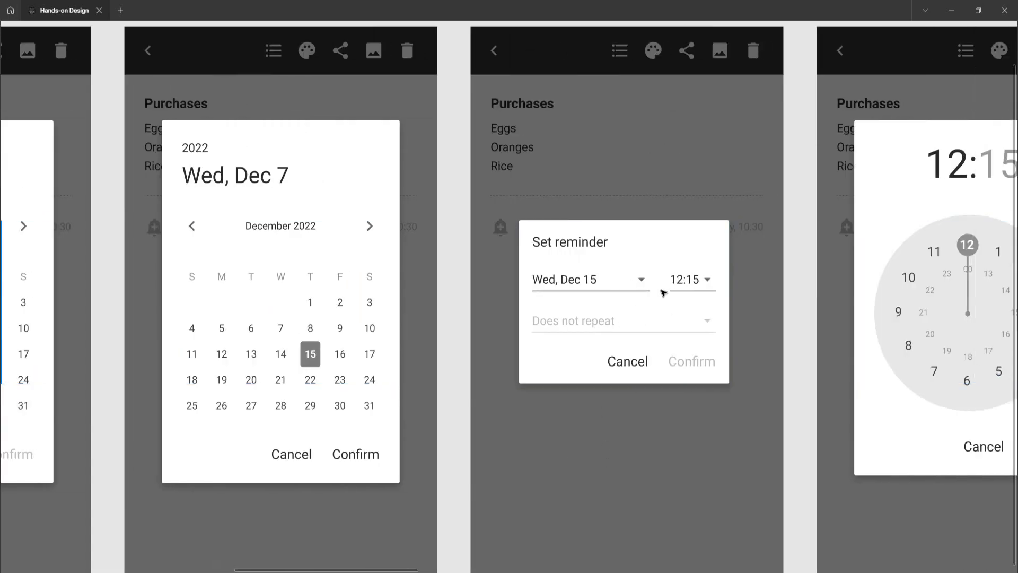
pyautogui.hscroll(-15, 672, 291)
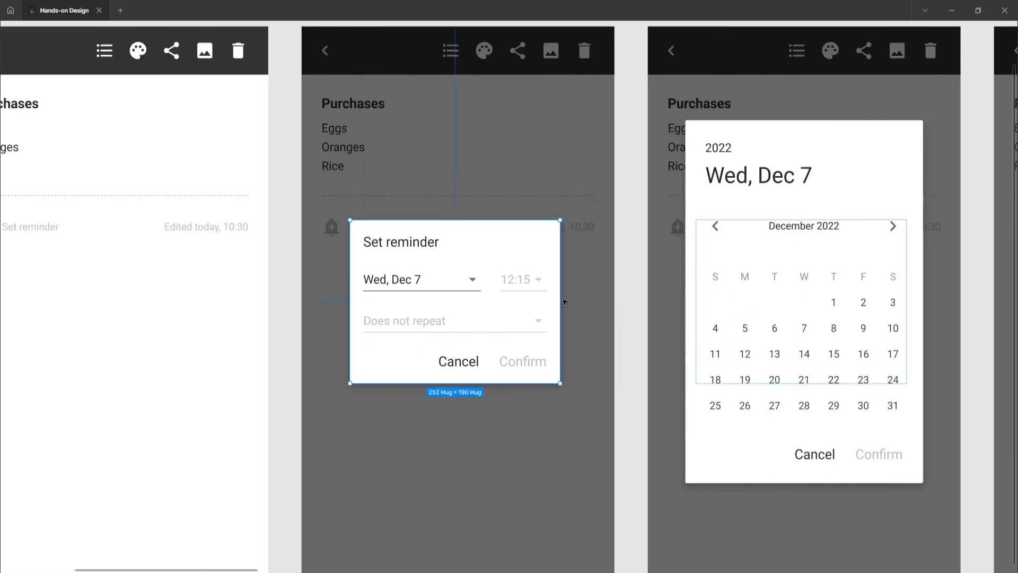
pyautogui.hscroll(17, 549, 323)
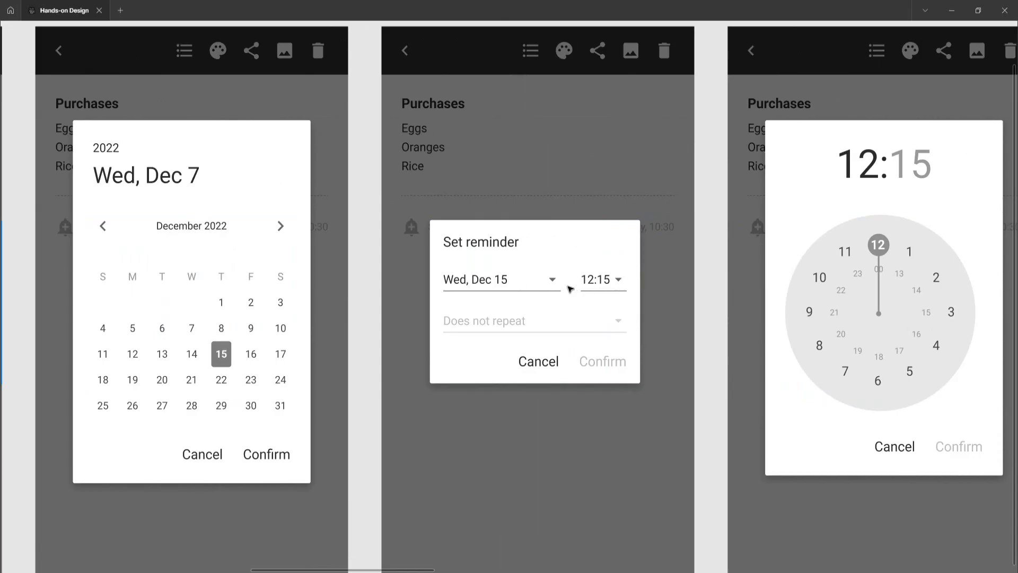
pyautogui.click(599, 293)
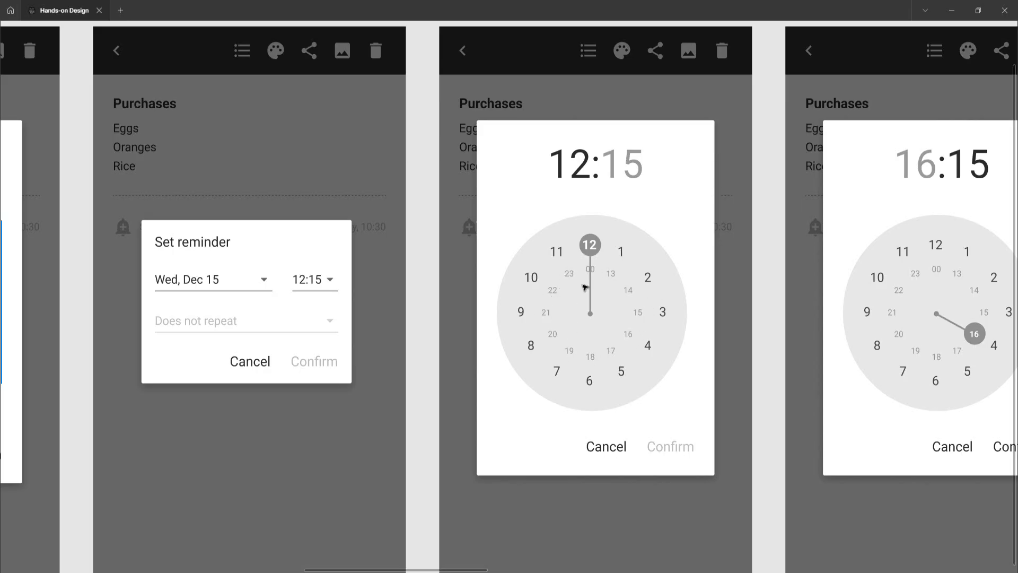
# Examine the time picker hour and minute frames and the repeat options frames further along the flow
pyautogui.hscroll(2, 588, 261)
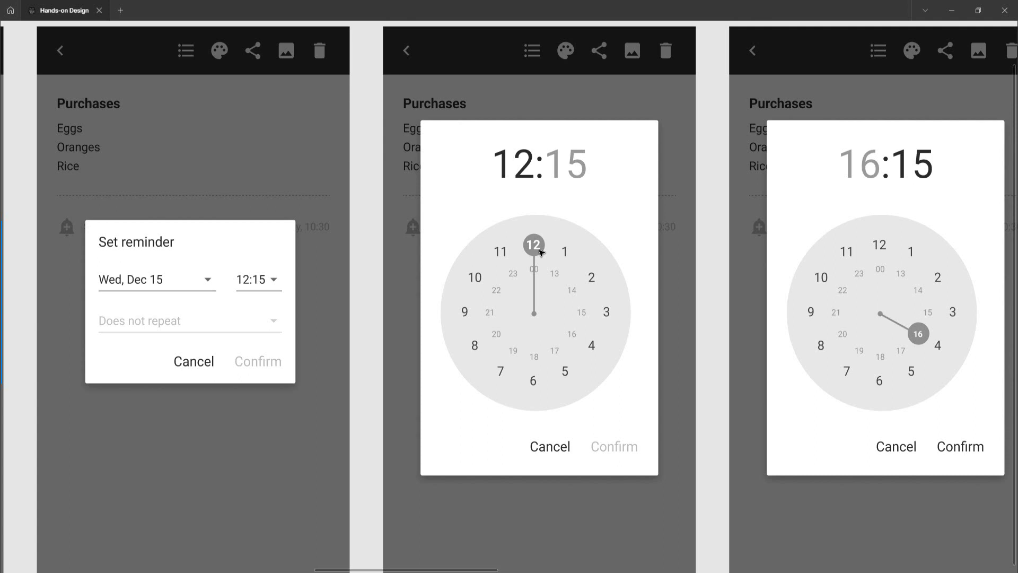
pyautogui.hscroll(5, 541, 252)
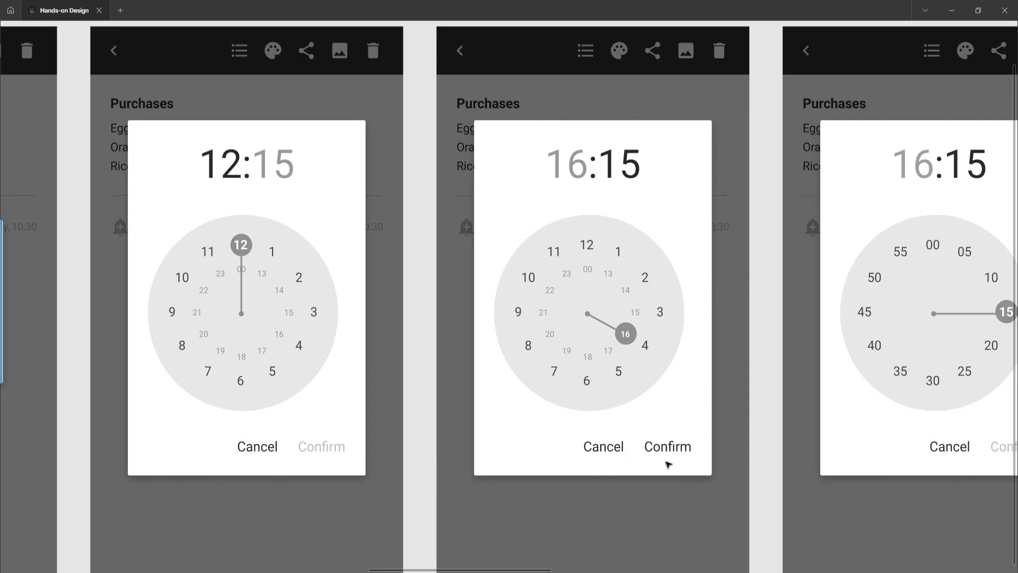
pyautogui.hscroll(5, 668, 465)
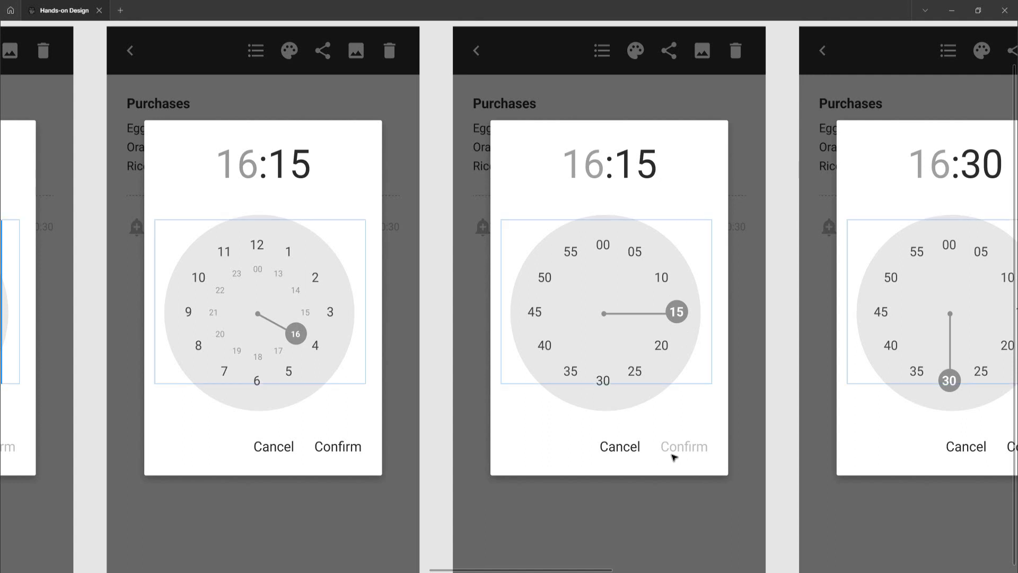
pyautogui.hscroll(7, 673, 457)
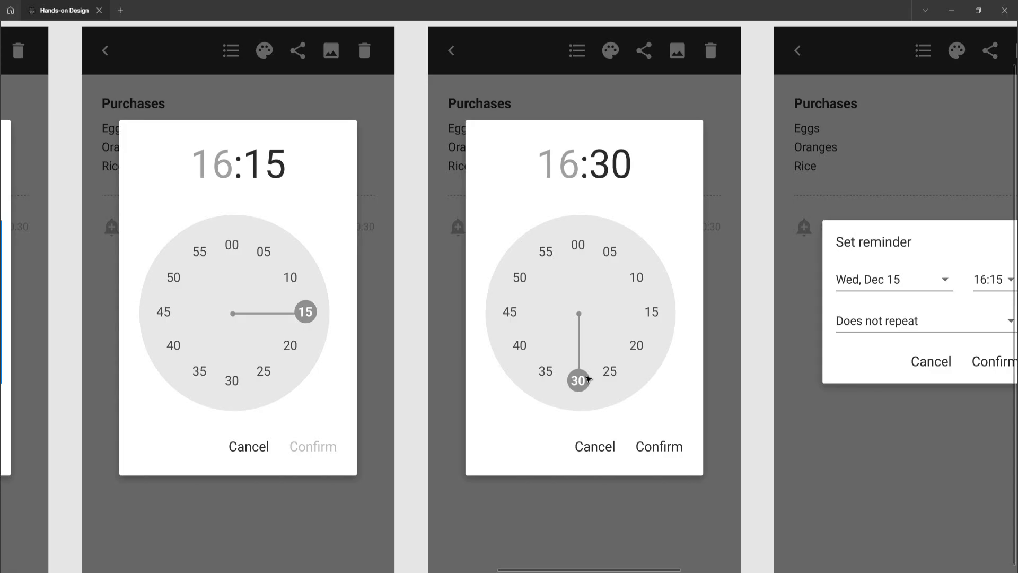
pyautogui.hscroll(-13, 588, 380)
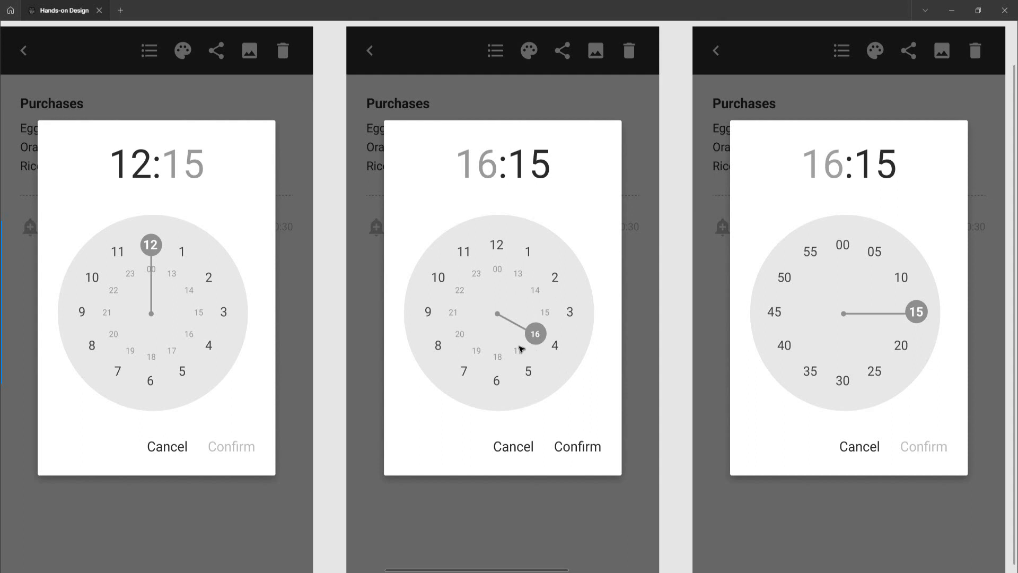
pyautogui.hscroll(5, 522, 349)
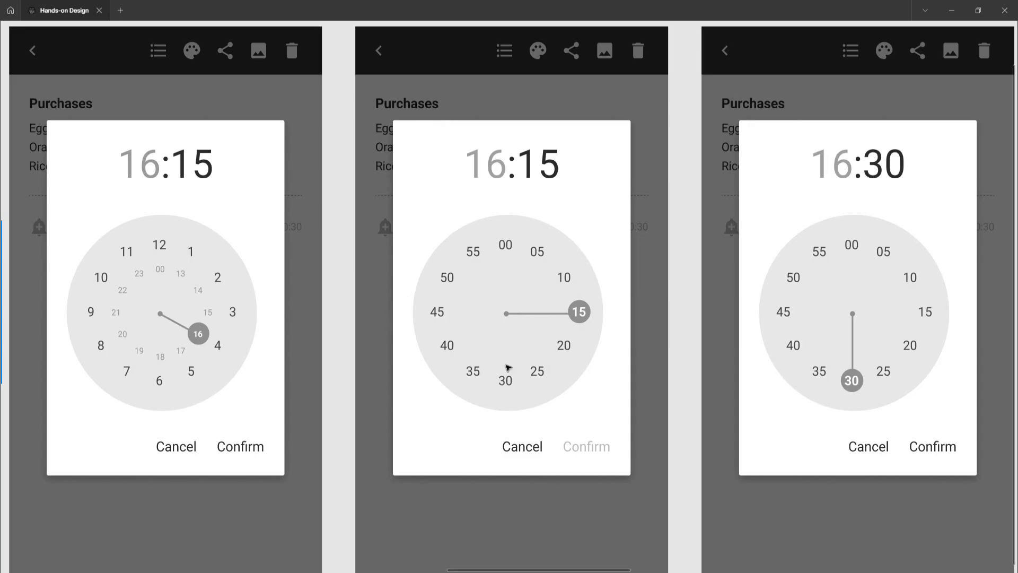
pyautogui.hscroll(2, 508, 368)
pyautogui.hscroll(4, 568, 412)
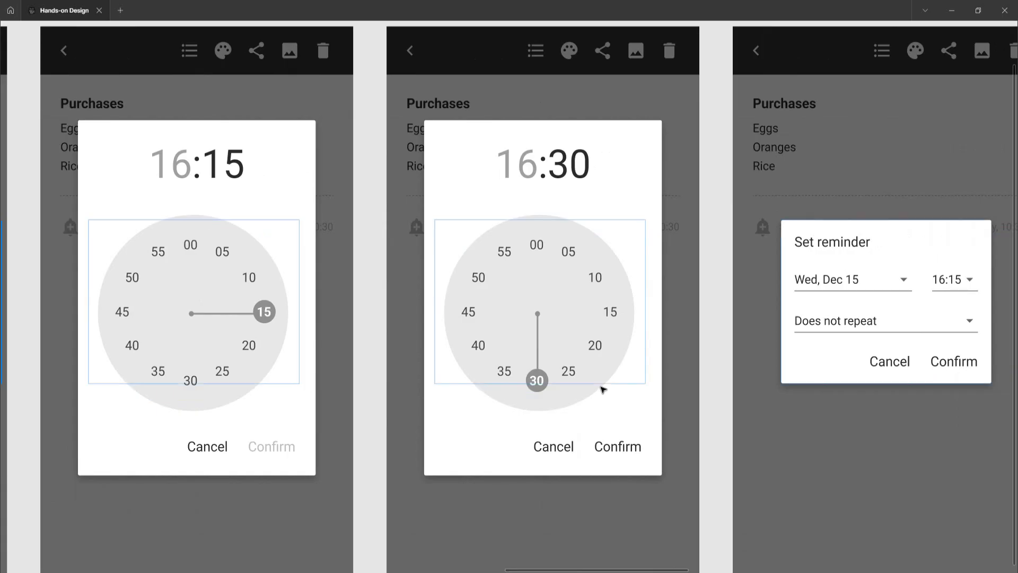
pyautogui.hscroll(2, 602, 390)
pyautogui.hscroll(5, 603, 390)
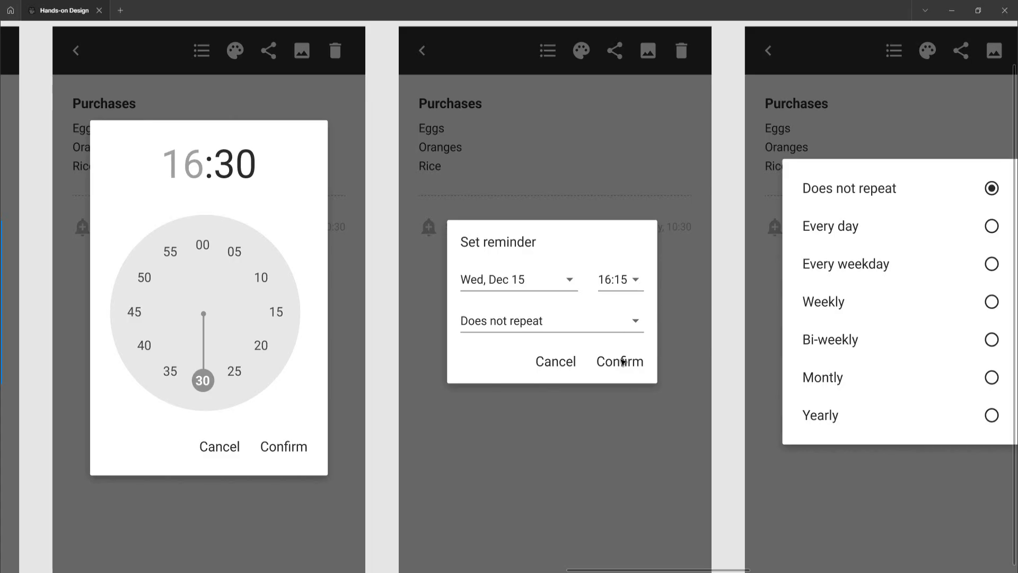
pyautogui.hscroll(2, 624, 363)
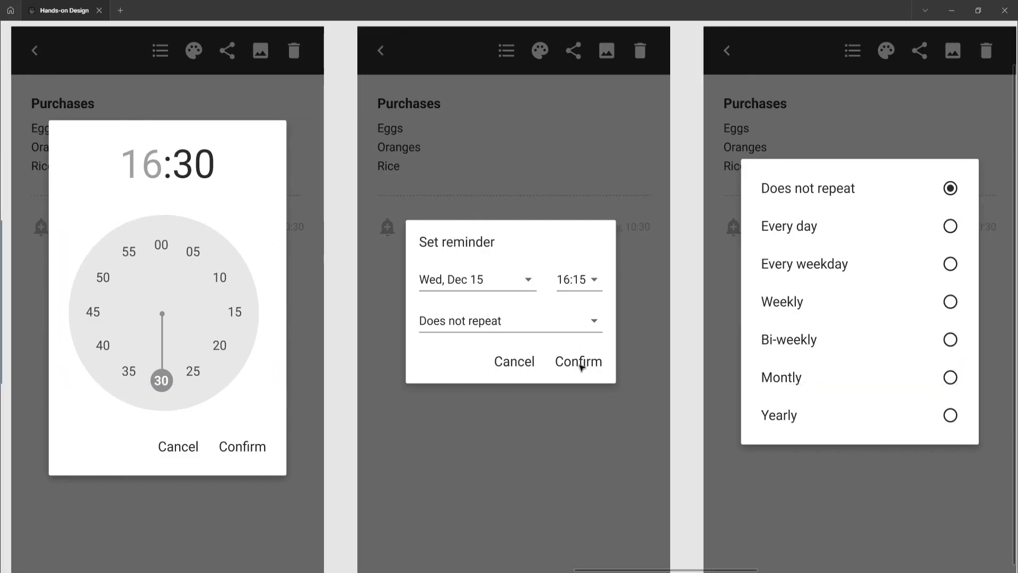
pyautogui.hscroll(10, 582, 366)
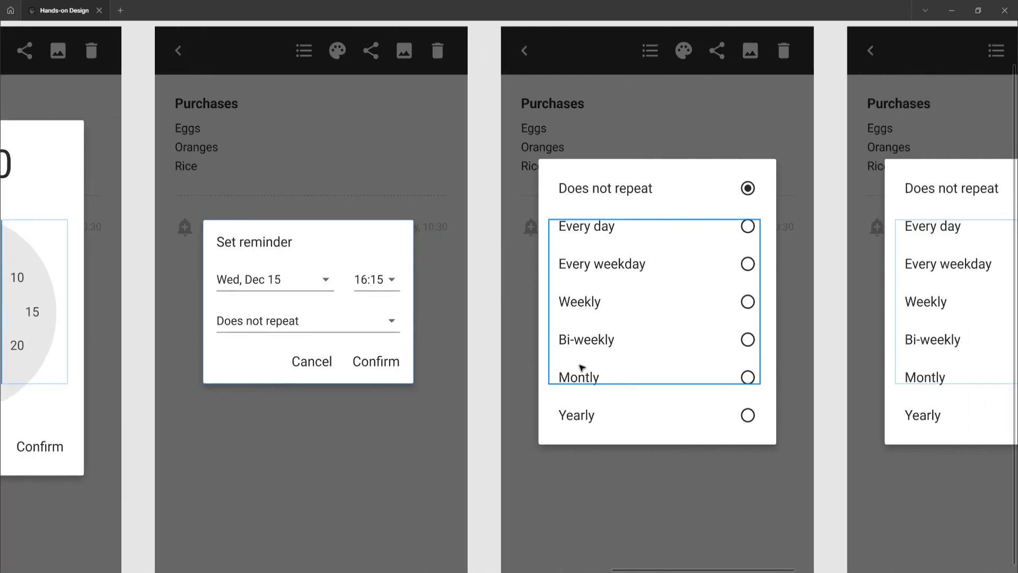
pyautogui.hscroll(5, 581, 366)
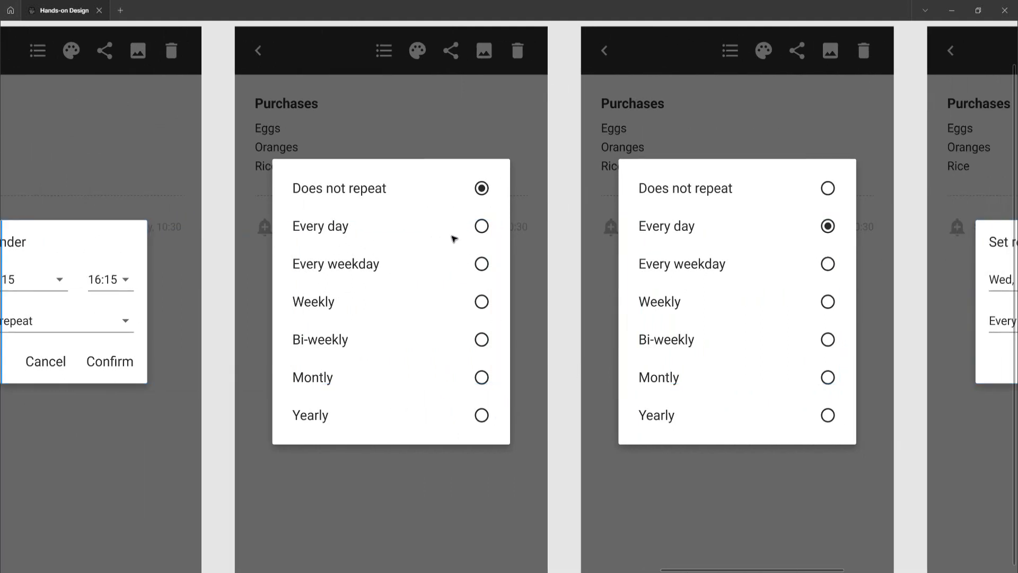
pyautogui.hscroll(2, 496, 252)
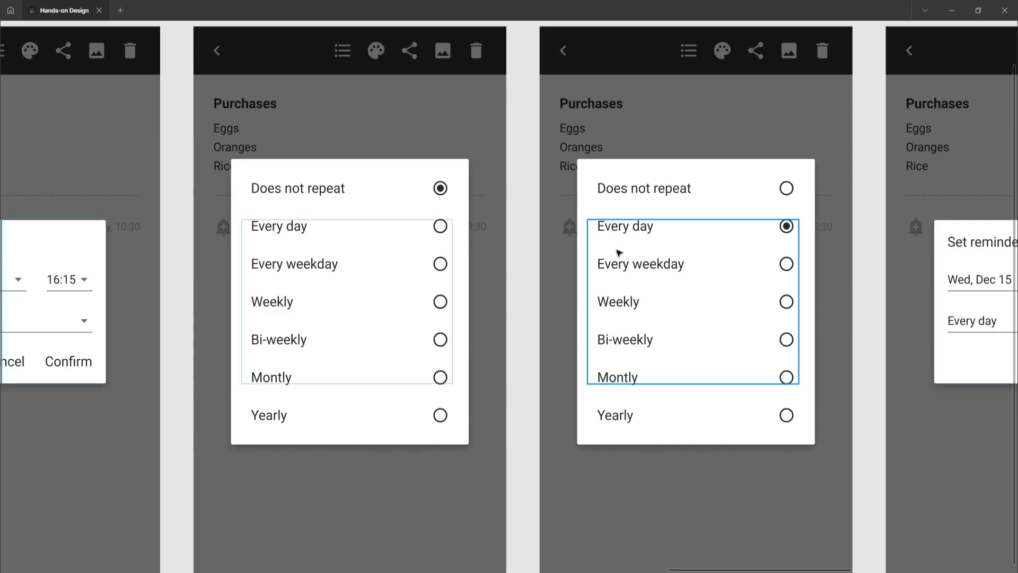
# Pan through the repeat selection, confirmed reminder and remove-reminder confirmation frames at the end of the flow
pyautogui.hscroll(2, 590, 250)
pyautogui.hscroll(3, 619, 253)
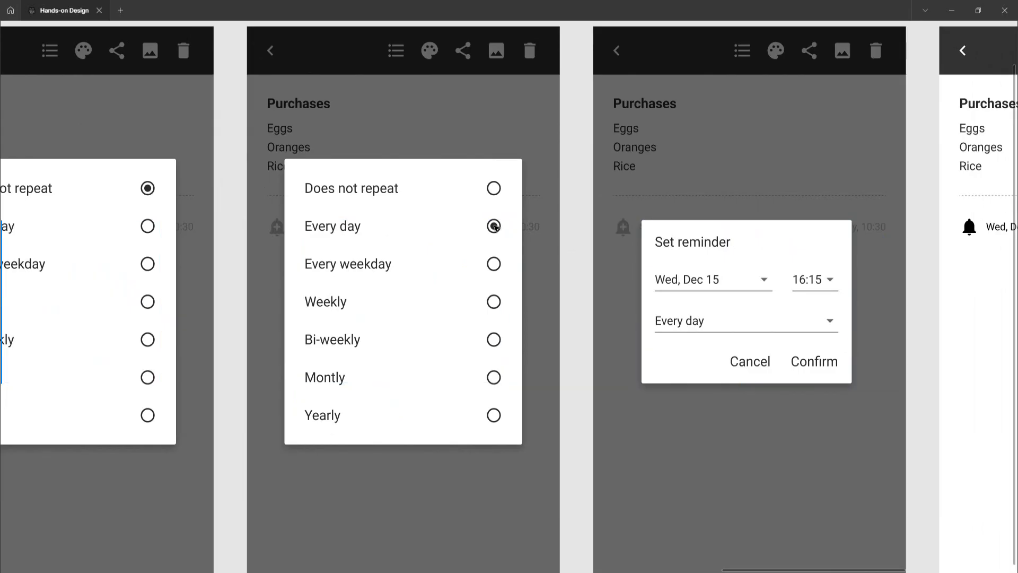
pyautogui.hscroll(2, 681, 282)
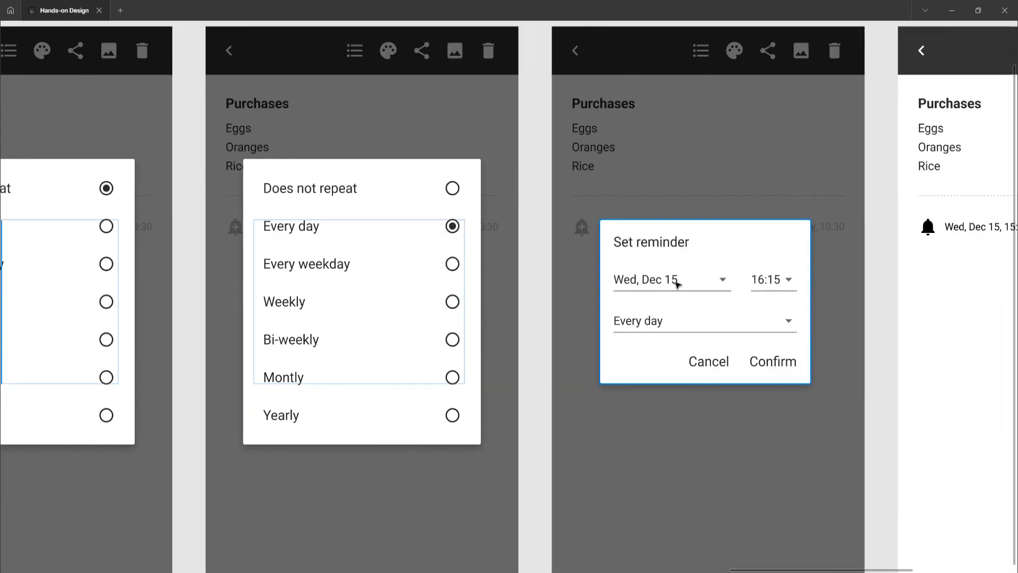
pyautogui.hscroll(2, 678, 285)
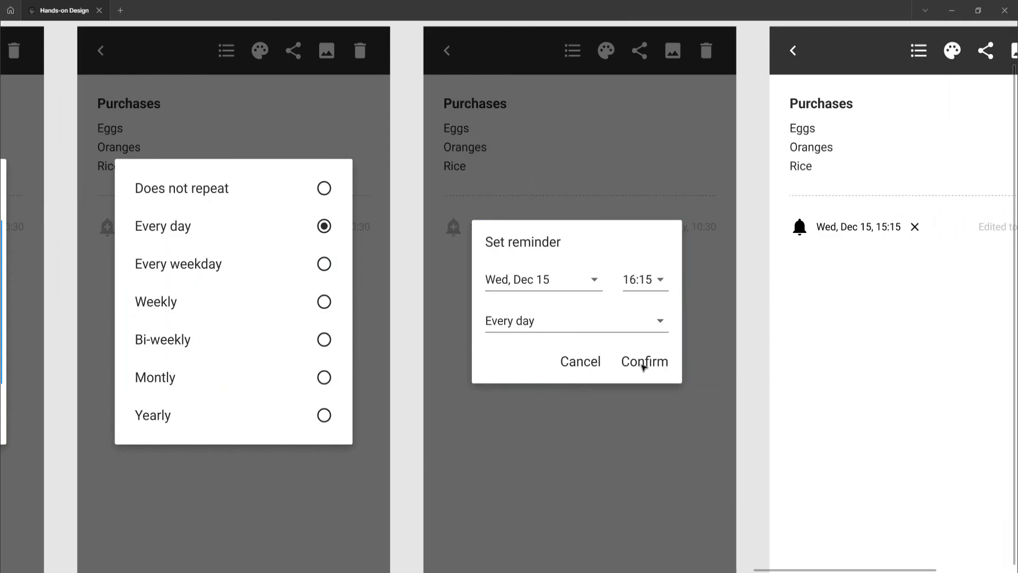
pyautogui.hscroll(7, 644, 366)
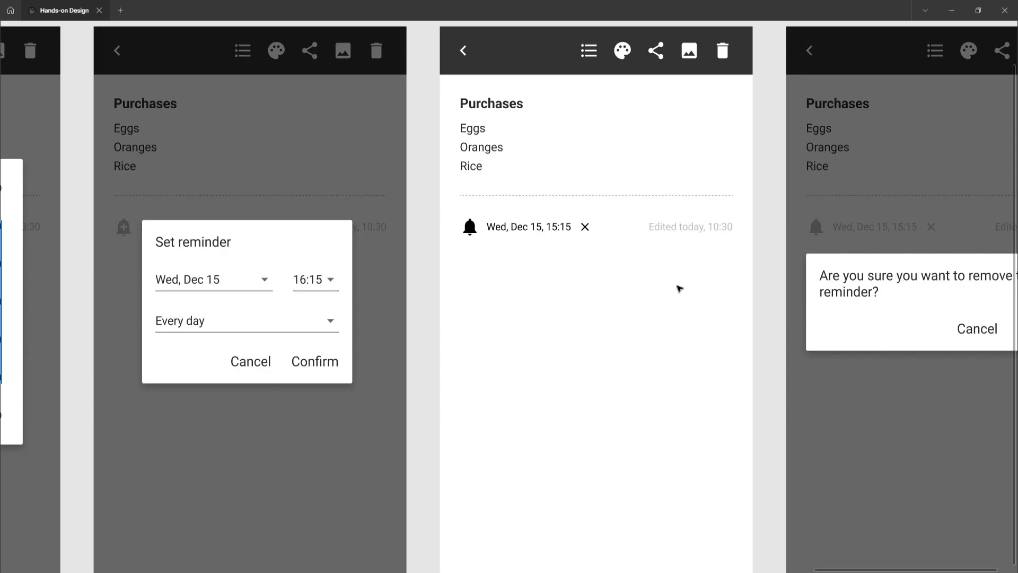
pyautogui.click(586, 228)
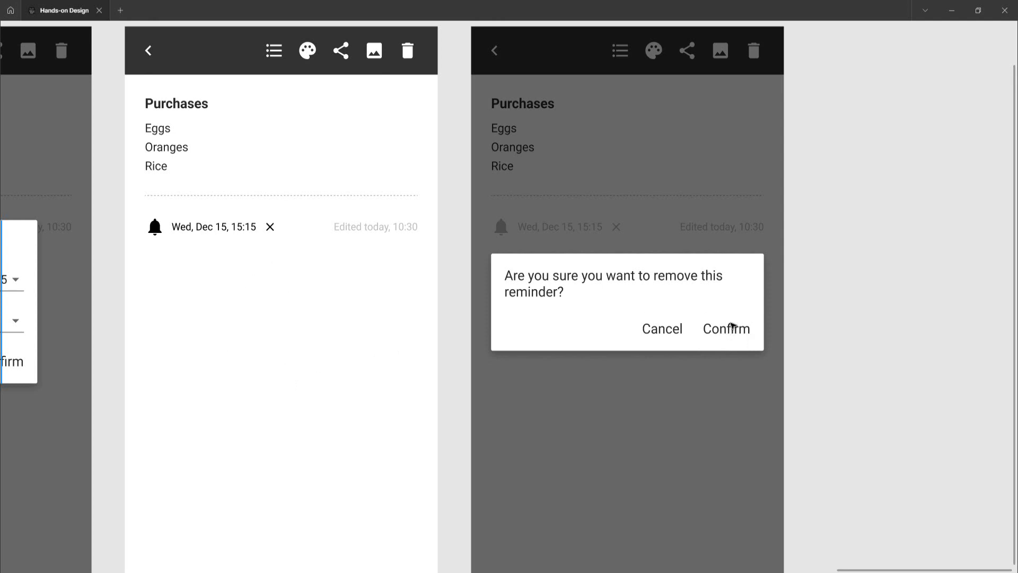
# Return to the start of the Add and Remove Reminder flow and display the prototype connections between its frames
pyautogui.scroll(-5, 732, 326)
pyautogui.hscroll(-5, 732, 325)
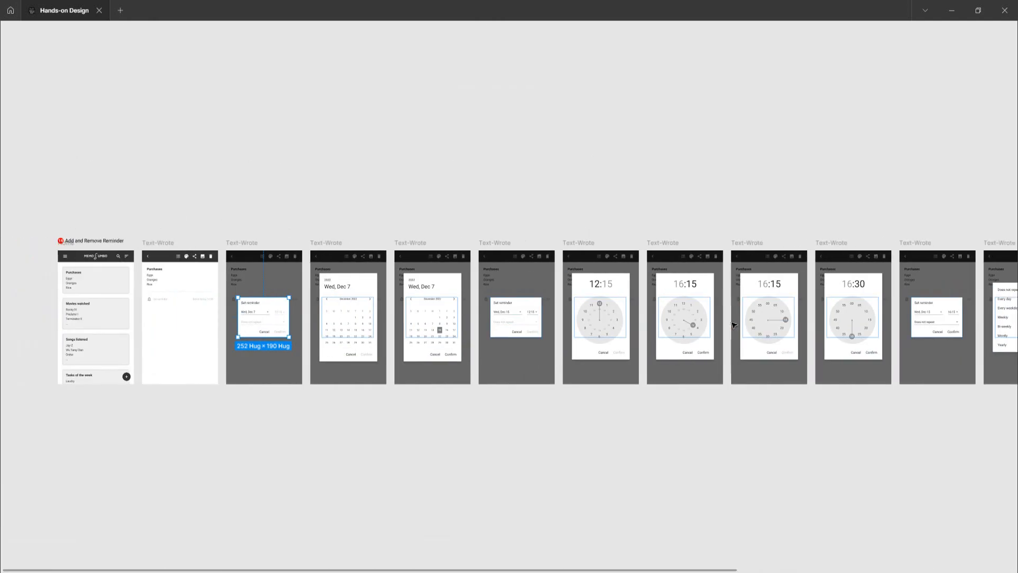
pyautogui.hscroll(-5, 733, 325)
pyautogui.scroll(5, 438, 345)
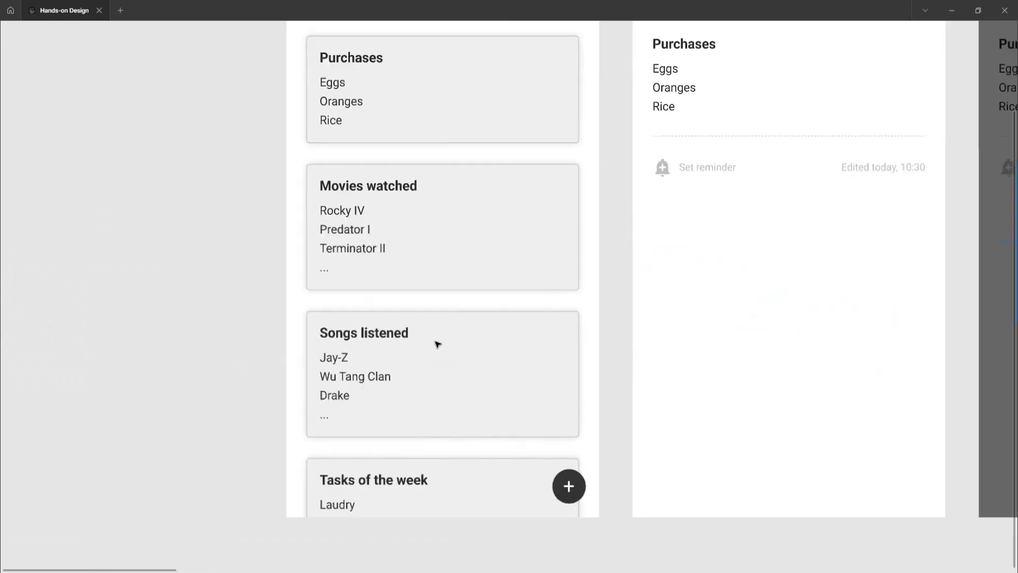
pyautogui.hscroll(2, 437, 345)
pyautogui.scroll(2, 438, 345)
pyautogui.hscroll(2, 438, 345)
pyautogui.scroll(-1, 529, 294)
pyautogui.hscroll(1, 524, 297)
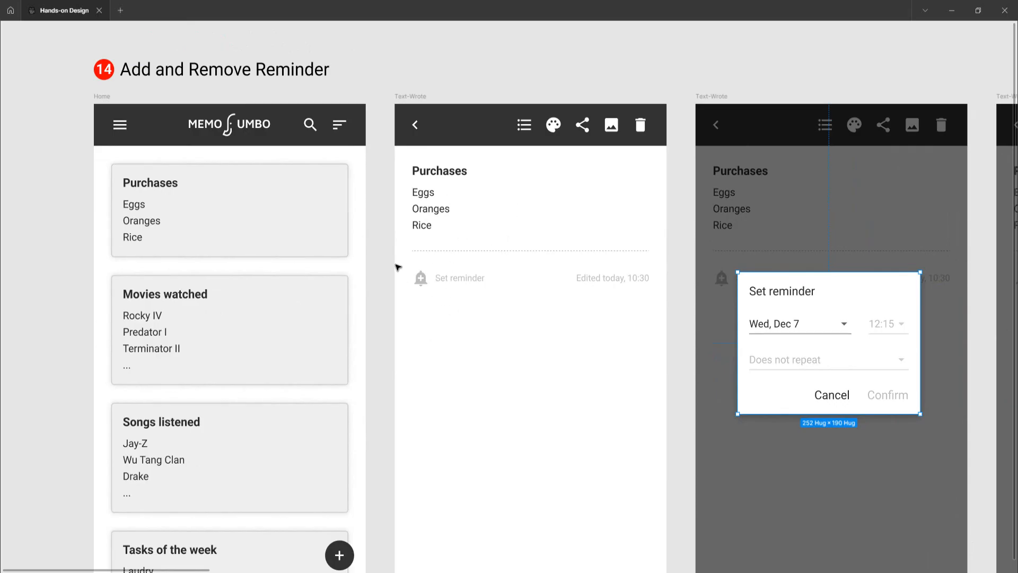
pyautogui.scroll(-5, 391, 266)
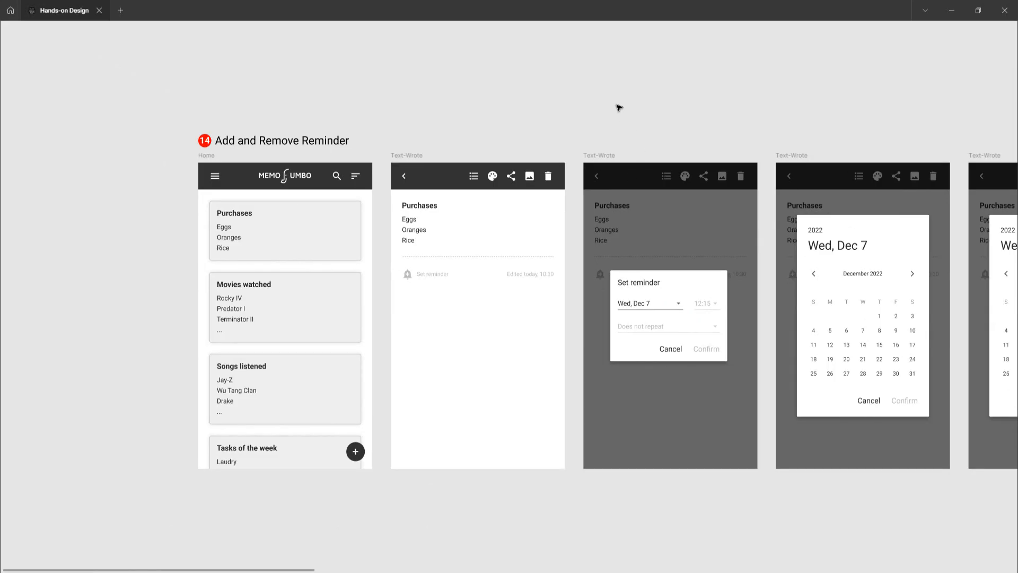
pyautogui.hotkey('ctrl', '\\')
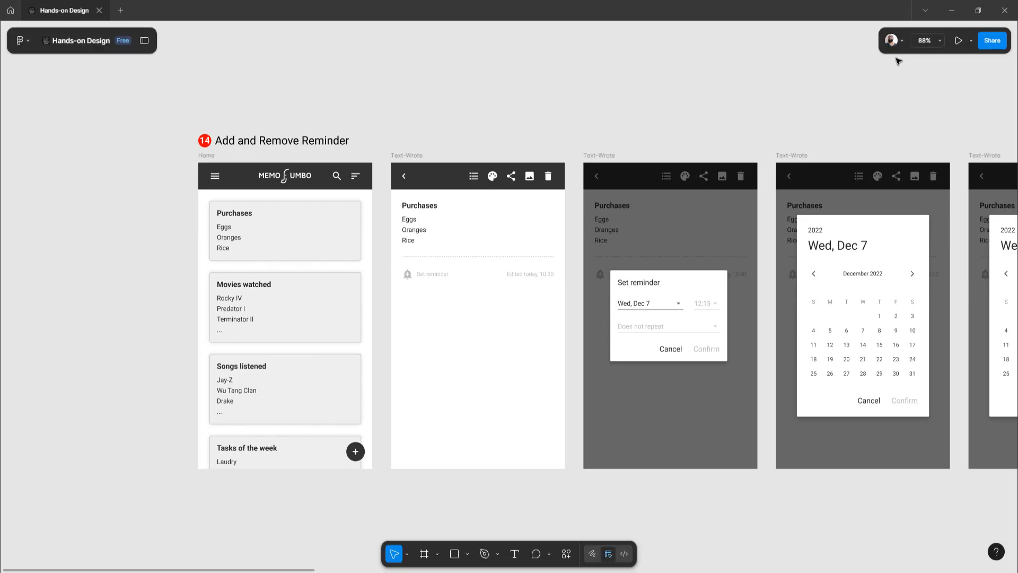
pyautogui.click(144, 41)
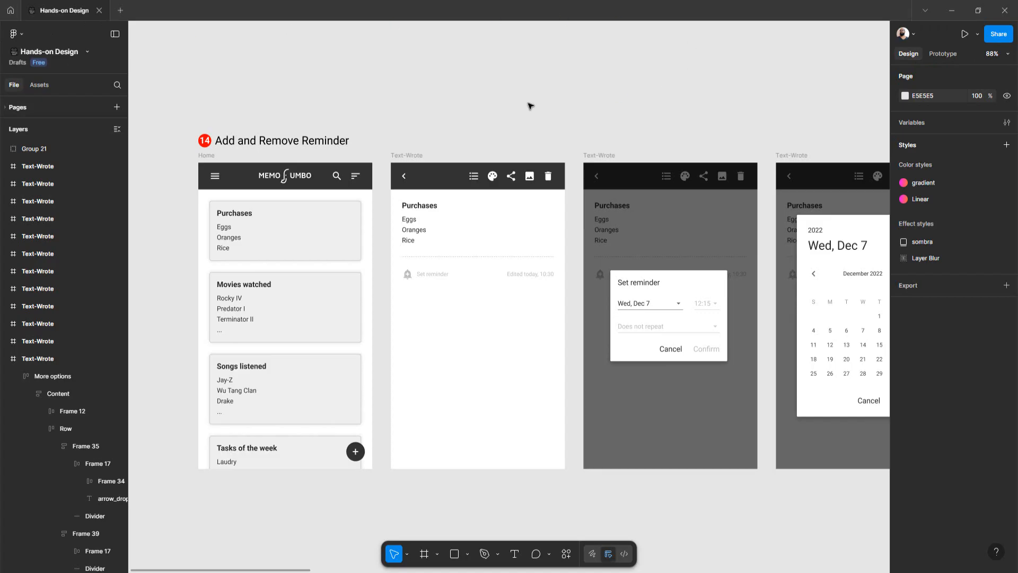
pyautogui.click(943, 55)
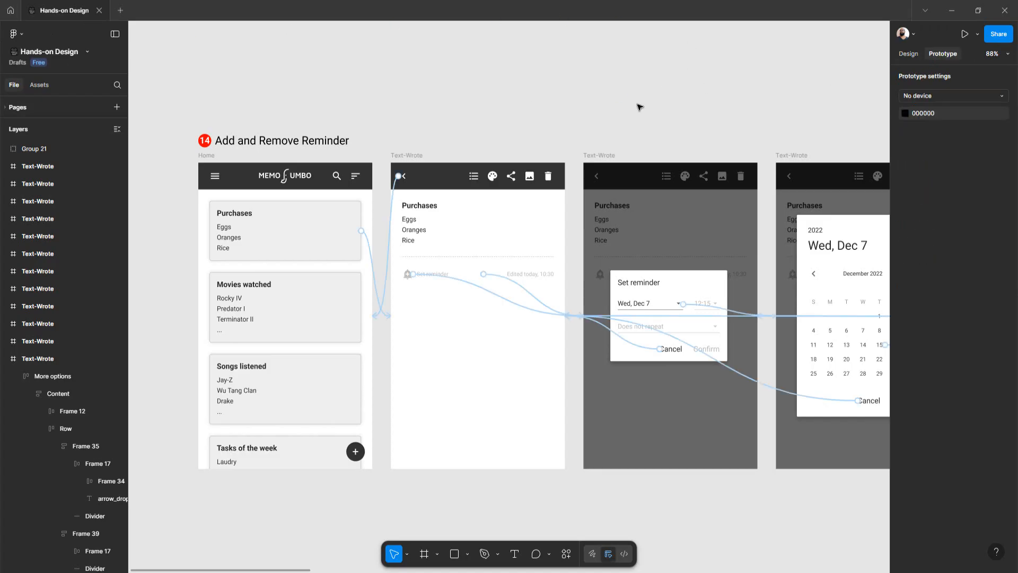
pyautogui.hotkey('ctrl', '\\')
# Inspect the interactions linking the Purchases card to the note screen and the note's back arrow to Home
pyautogui.scroll(5, 470, 267)
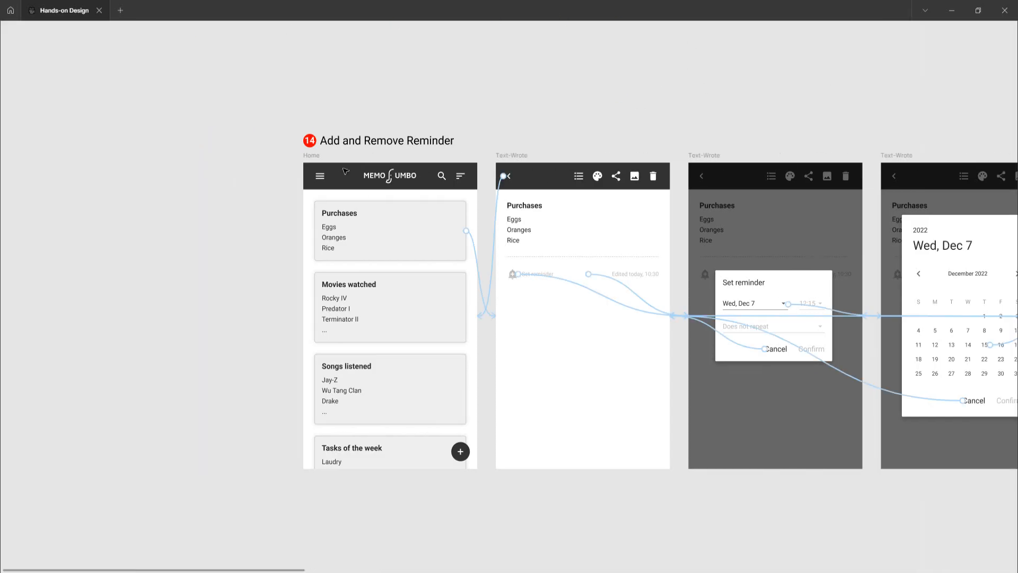
pyautogui.scroll(3, 470, 271)
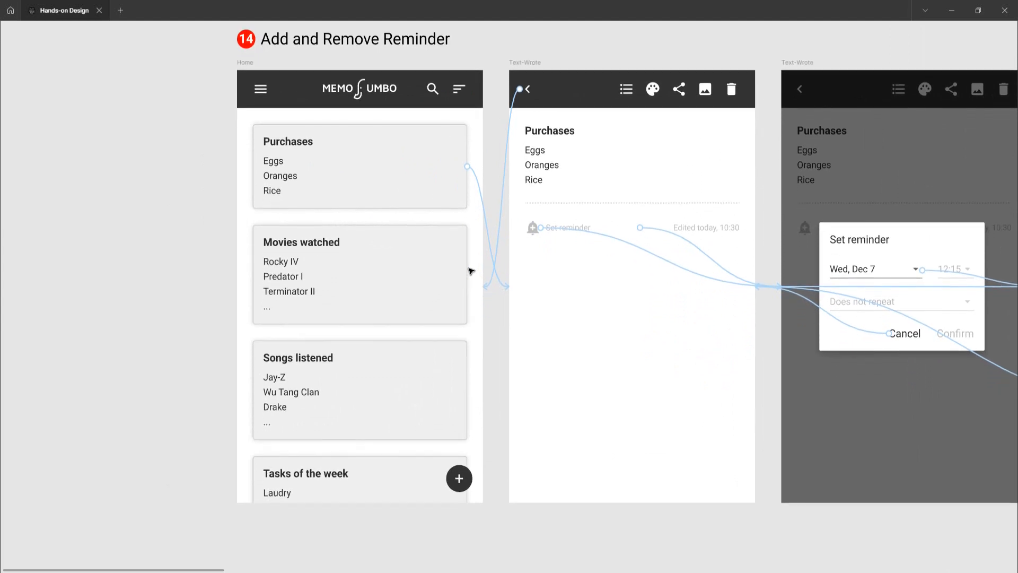
pyautogui.scroll(3, 470, 271)
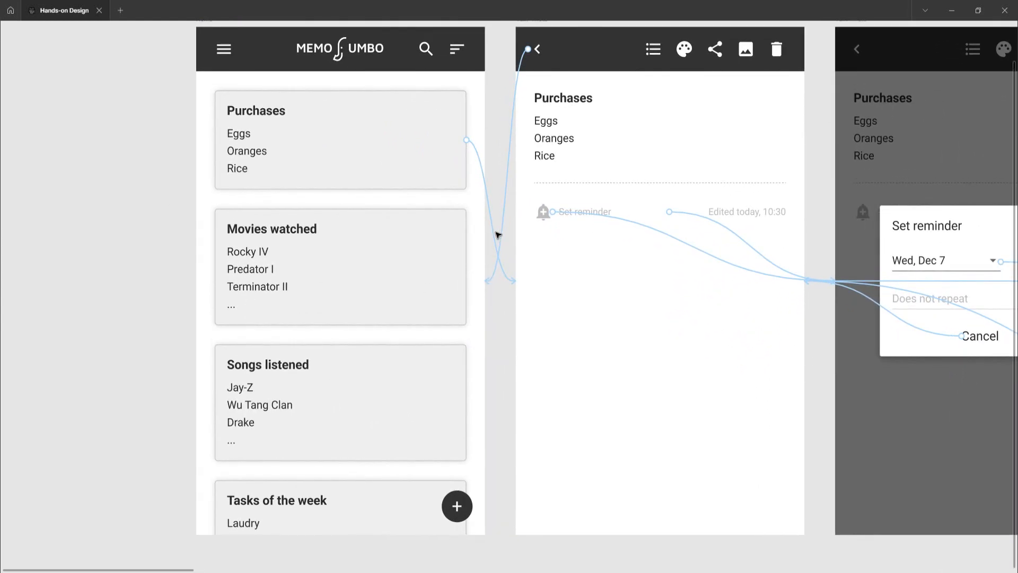
pyautogui.click(496, 234)
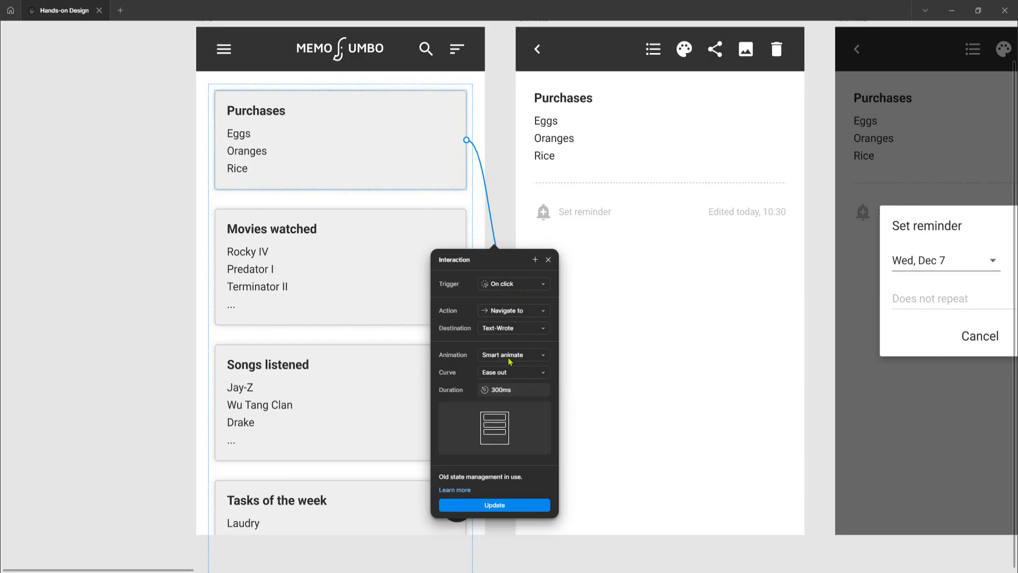
pyautogui.click(539, 25)
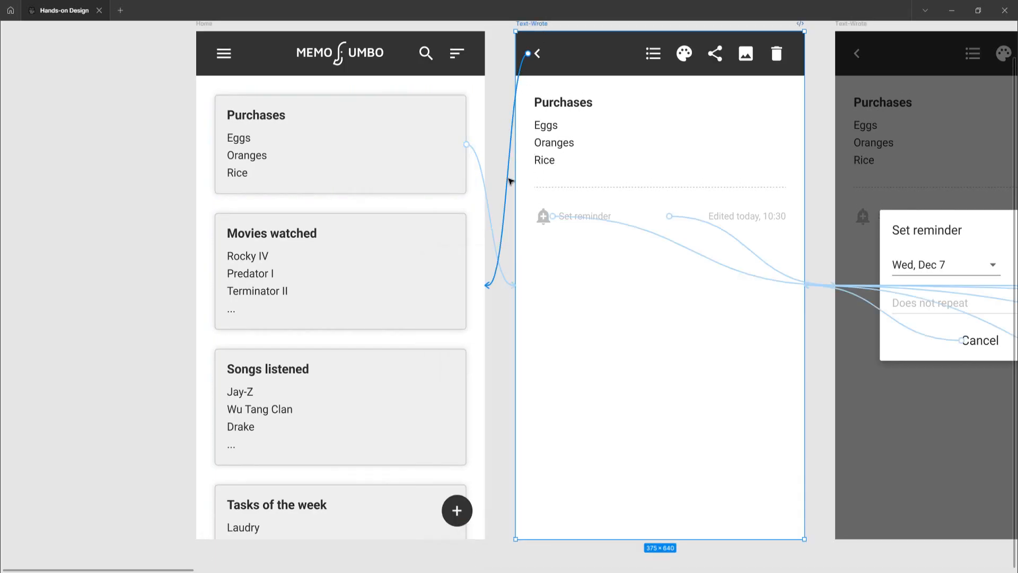
pyautogui.click(509, 182)
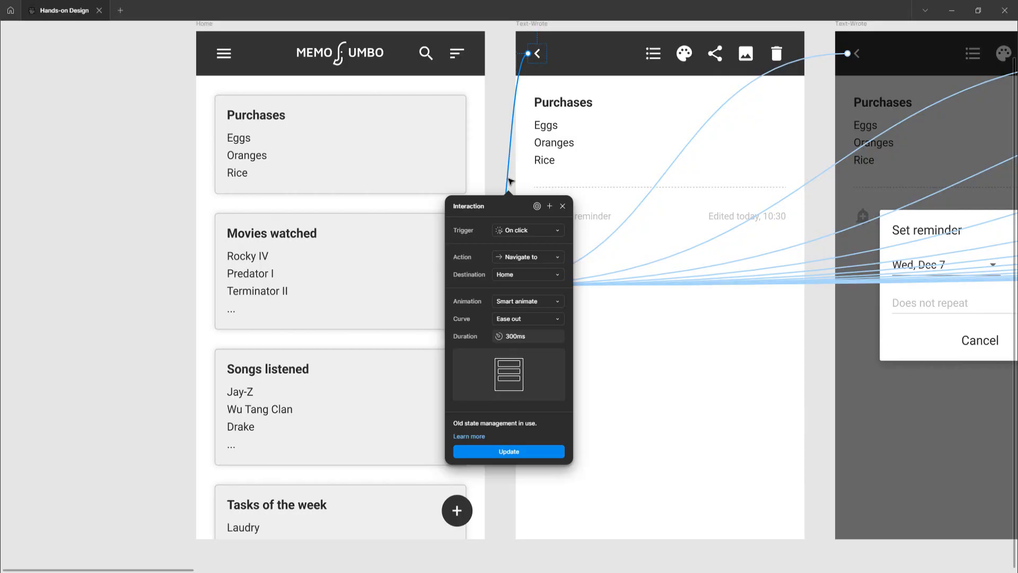
pyautogui.click(501, 140)
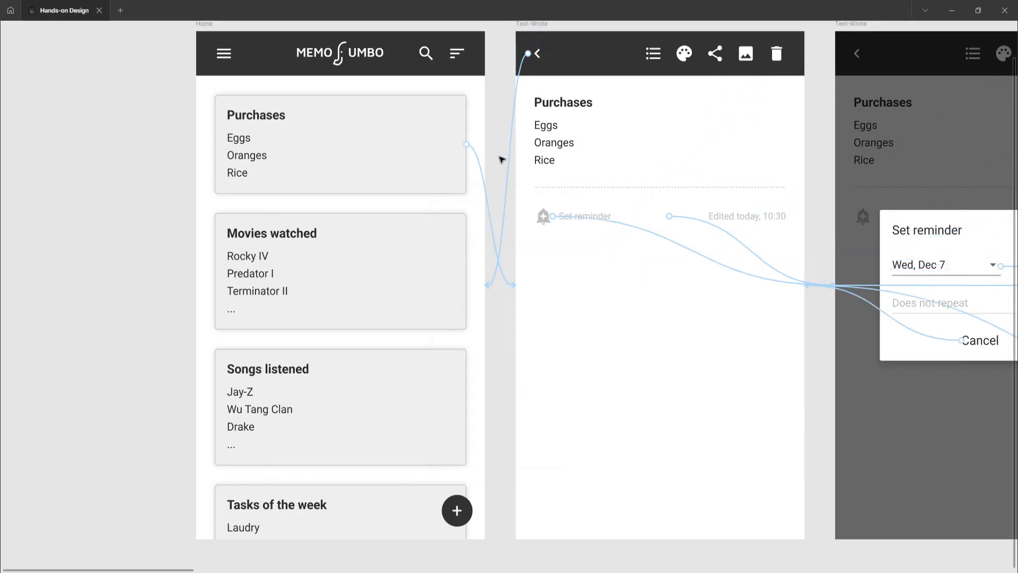
# Inspect the interactions attached to the Set reminder row on the note screen
pyautogui.scroll(1, 512, 211)
pyautogui.hscroll(2, 512, 211)
pyautogui.hscroll(2, 513, 211)
pyautogui.scroll(1, 512, 210)
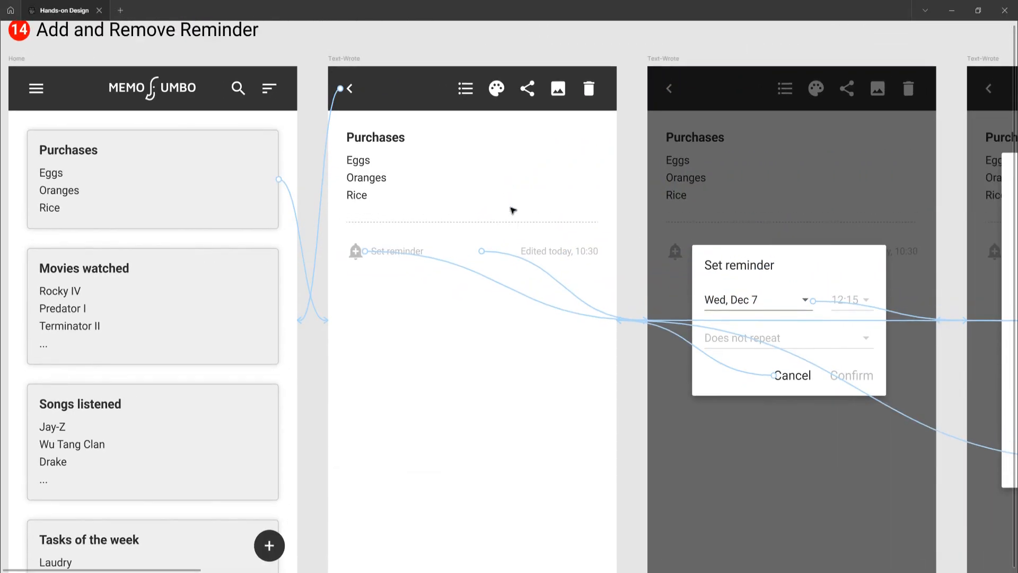
pyautogui.click(495, 286)
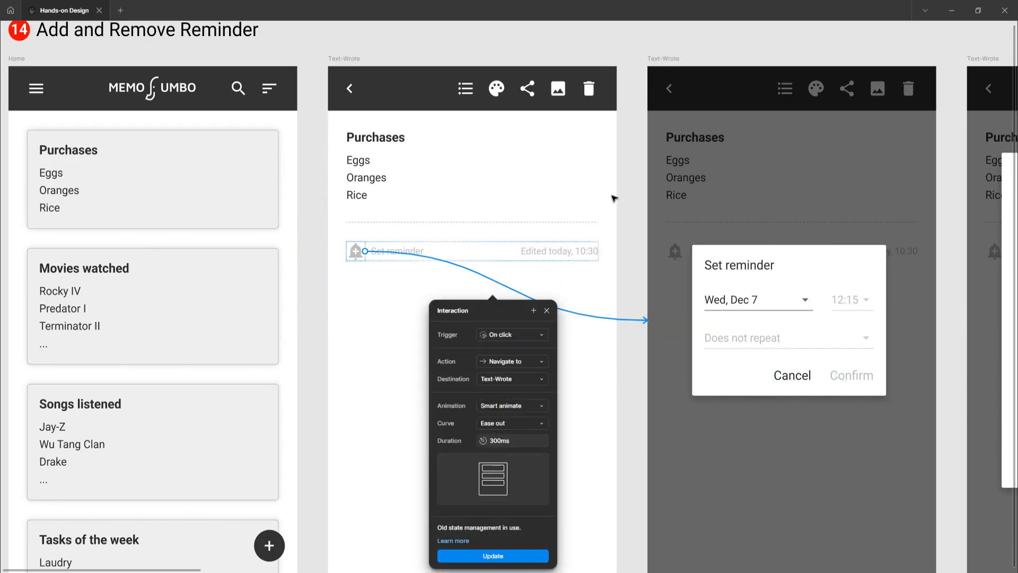
pyautogui.scroll(1, 615, 199)
pyautogui.click(657, 74)
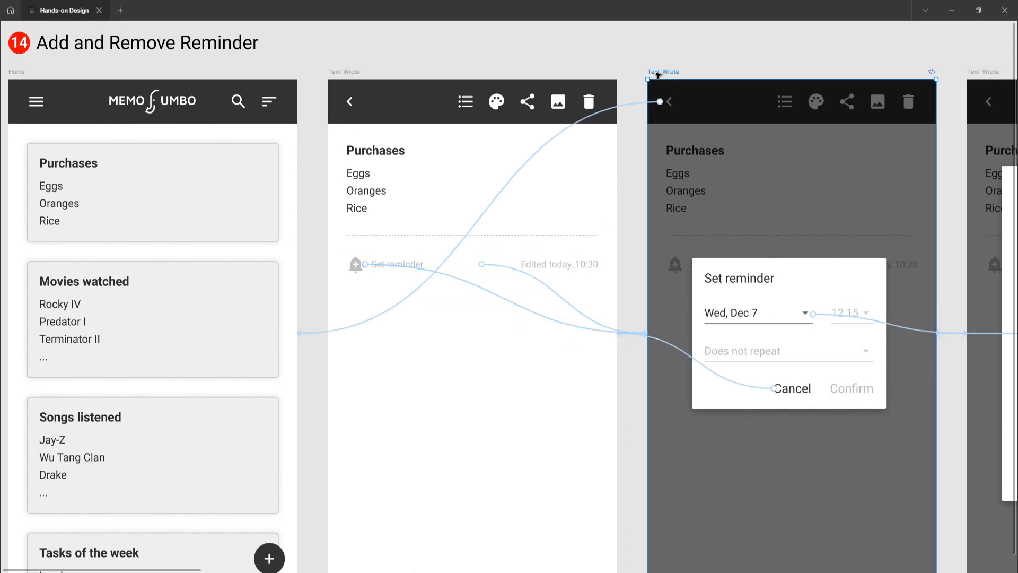
pyautogui.click(552, 293)
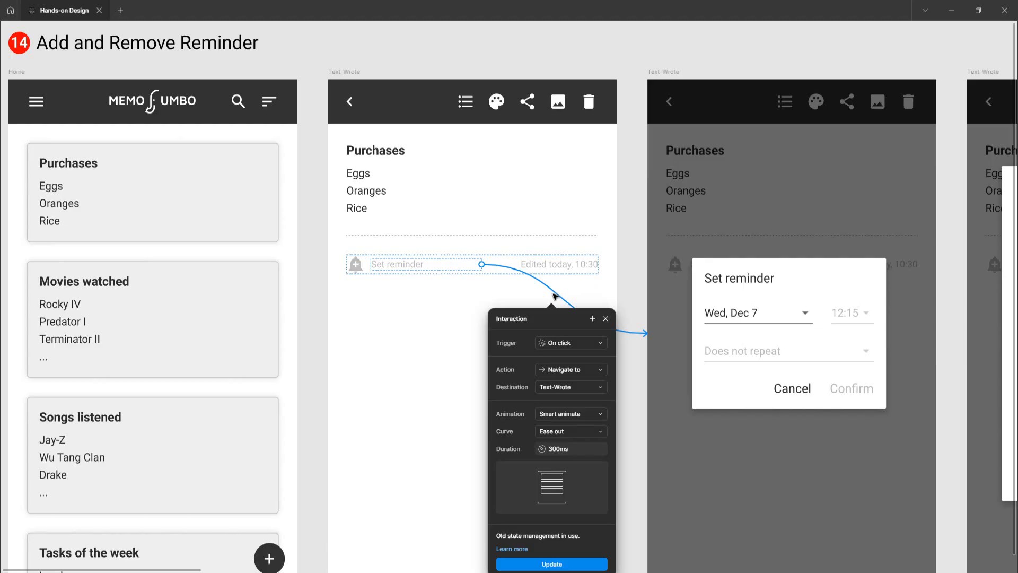
# Delete the Set reminder text label from the note screen
pyautogui.press('Escape')
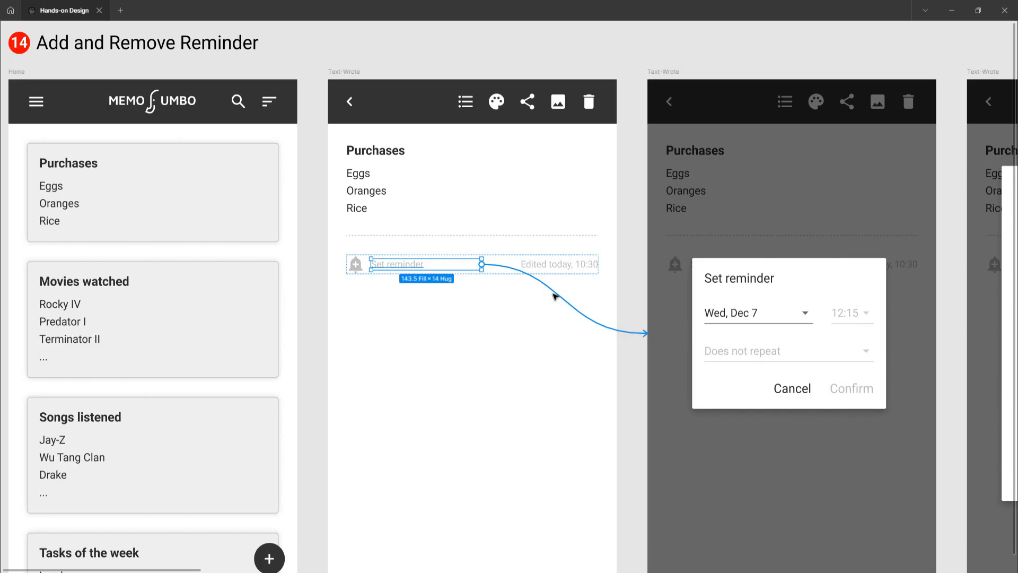
pyautogui.press('Delete')
# Inspect the Cancel and date field interactions of the Set reminder dialog frame
pyautogui.hscroll(5, 553, 297)
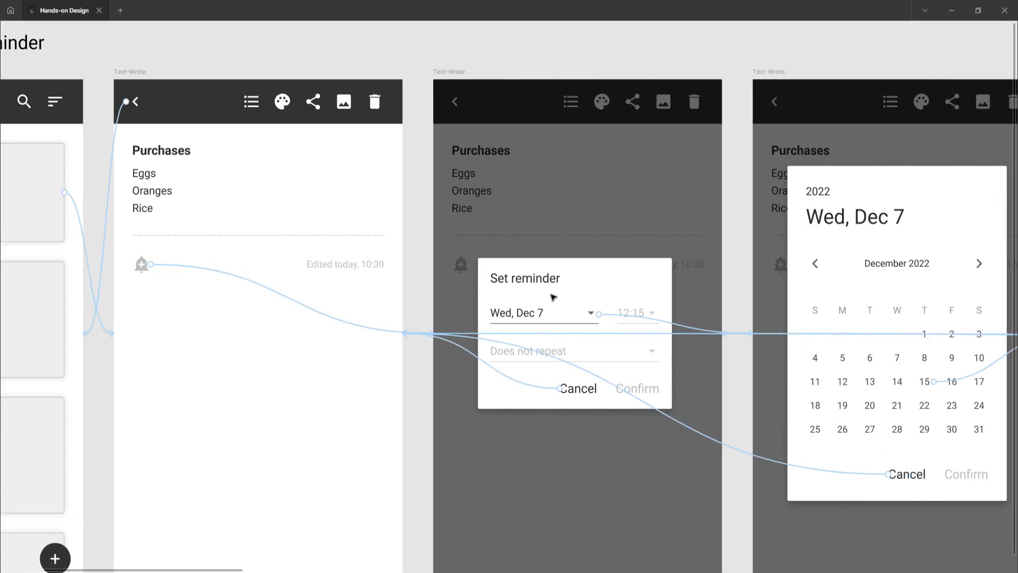
pyautogui.scroll(-1, 553, 297)
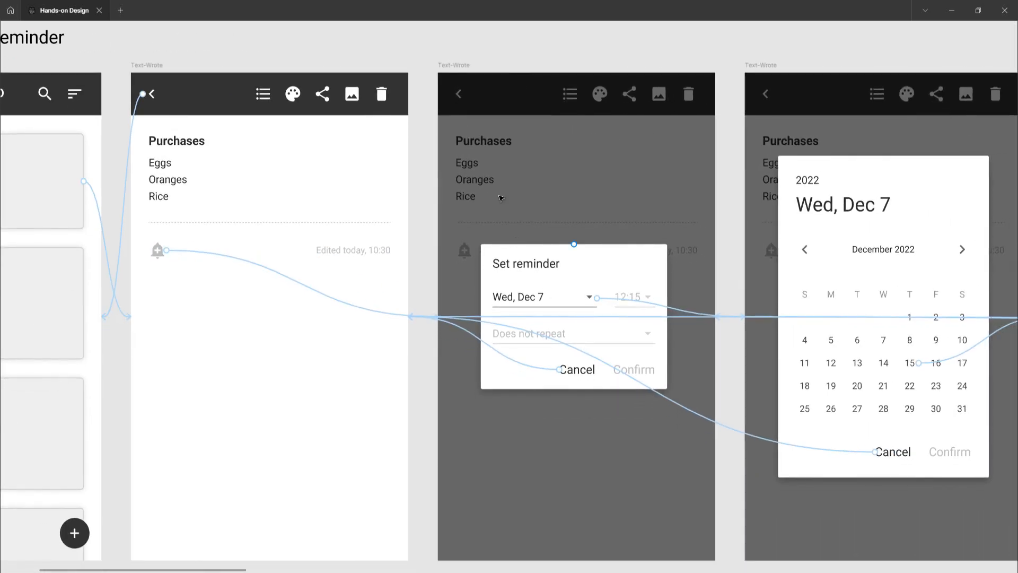
pyautogui.click(460, 66)
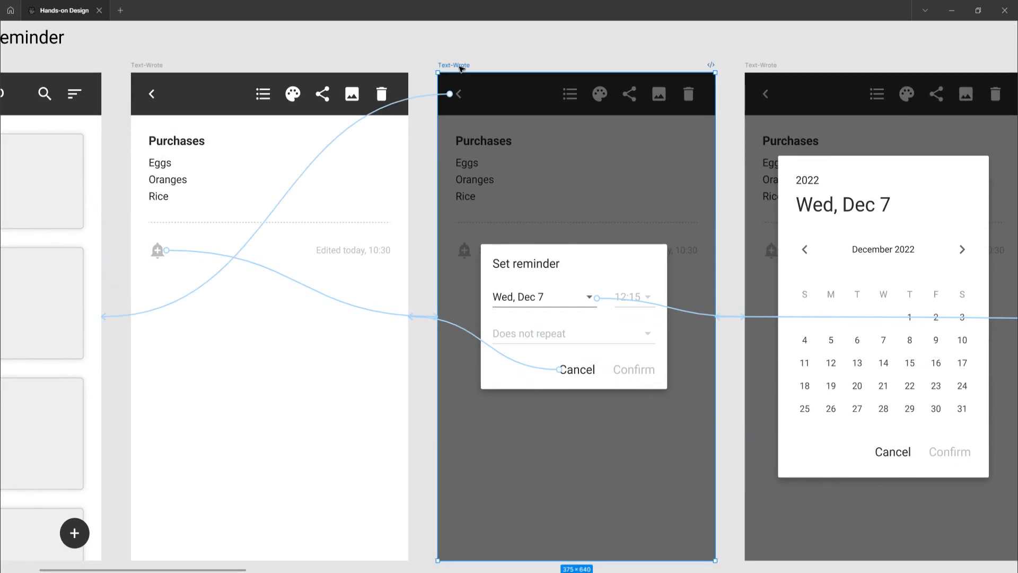
pyautogui.click(474, 338)
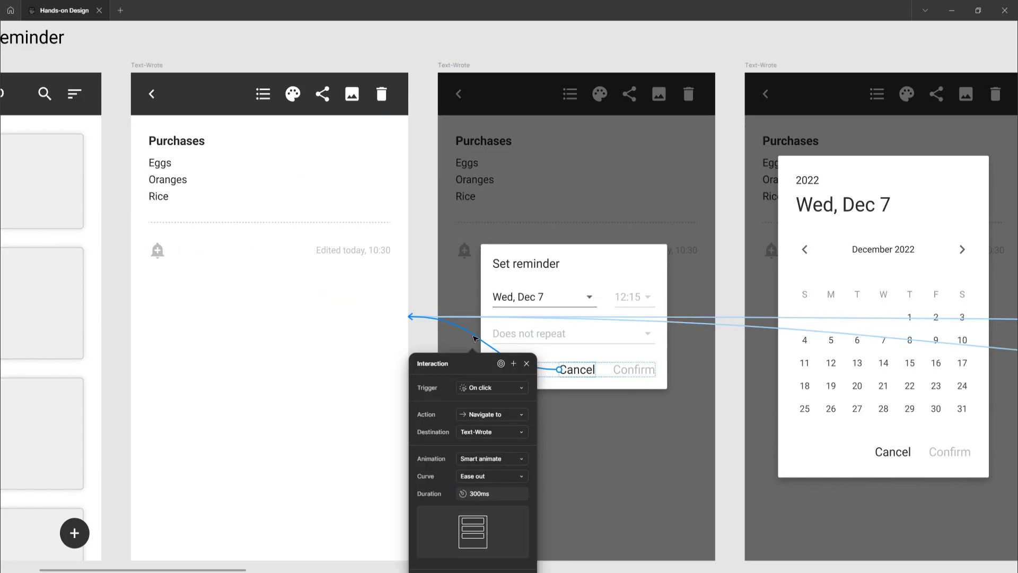
pyautogui.click(448, 65)
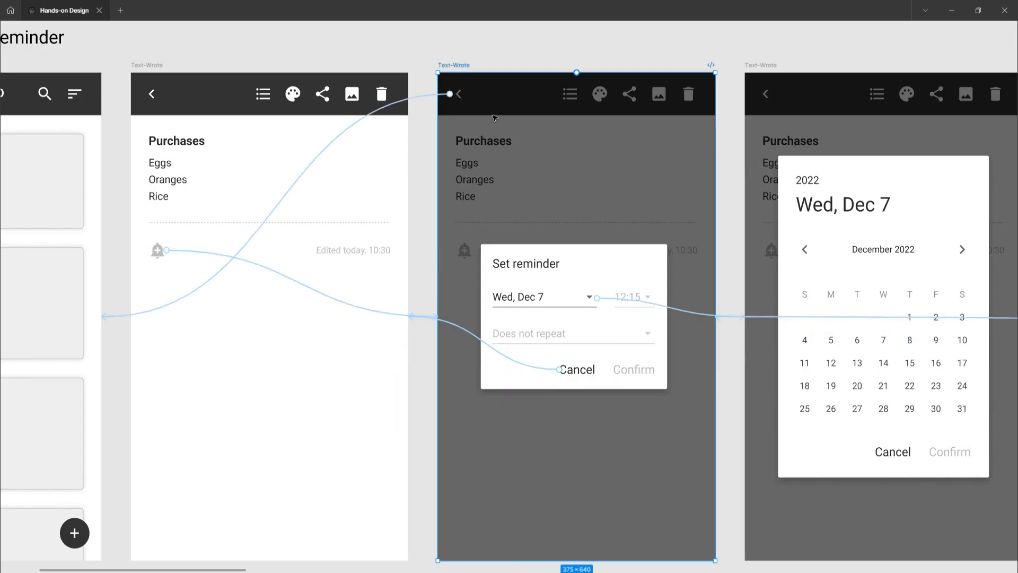
pyautogui.hscroll(3, 486, 306)
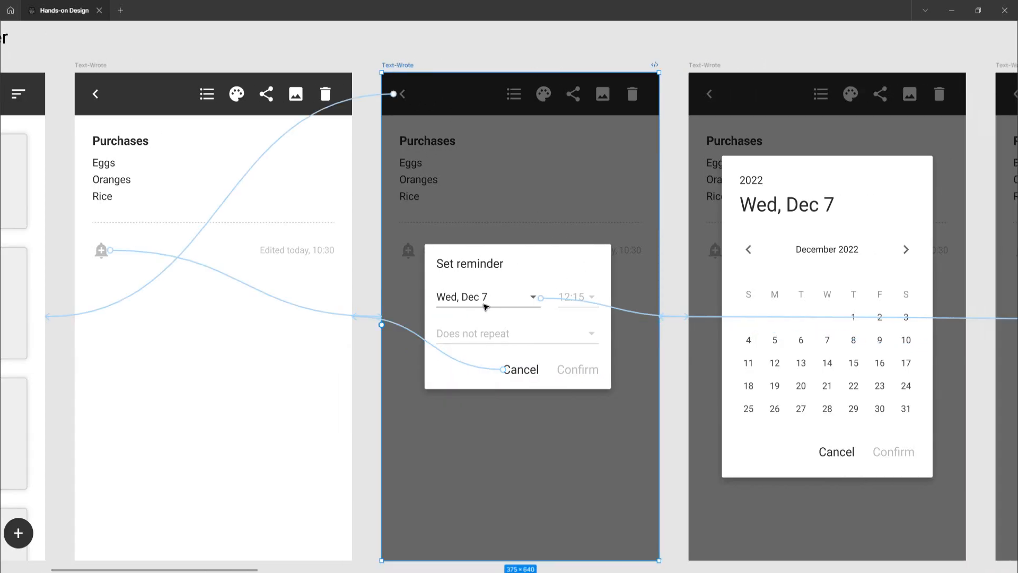
pyautogui.hscroll(2, 486, 306)
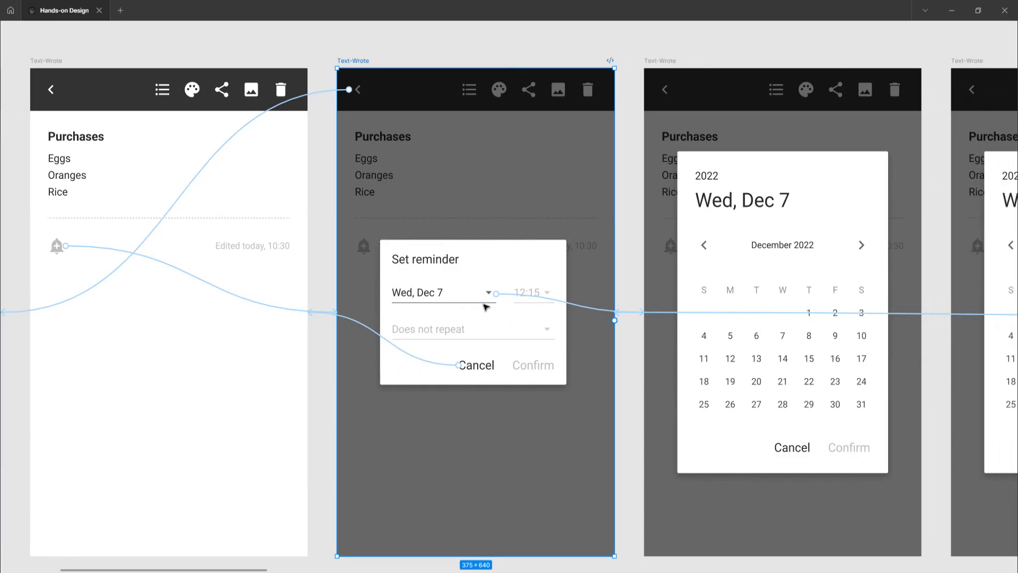
pyautogui.click(554, 308)
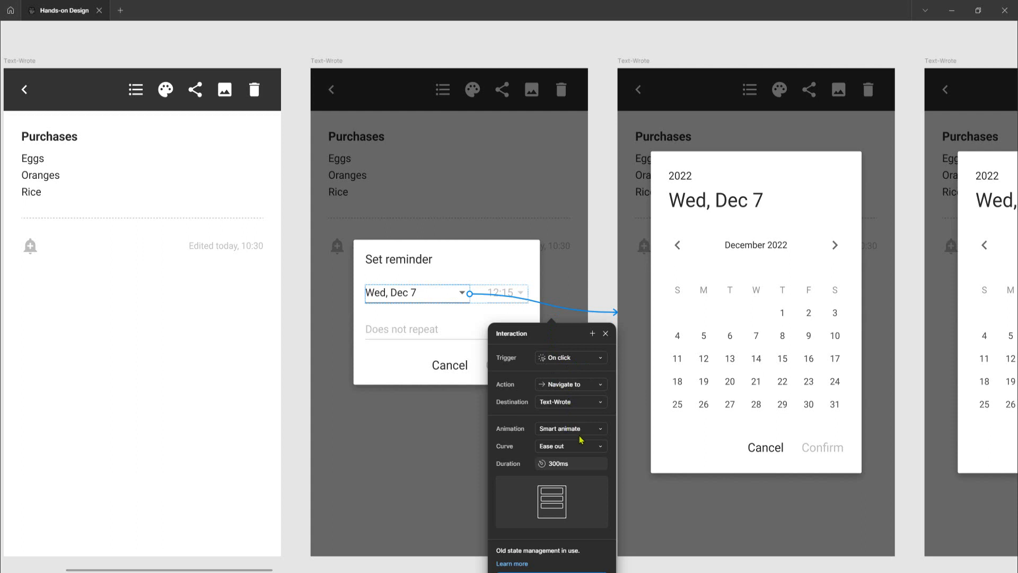
pyautogui.click(597, 238)
# Remove the back arrow interaction from the calendar dialog frame
pyautogui.hscroll(3, 556, 316)
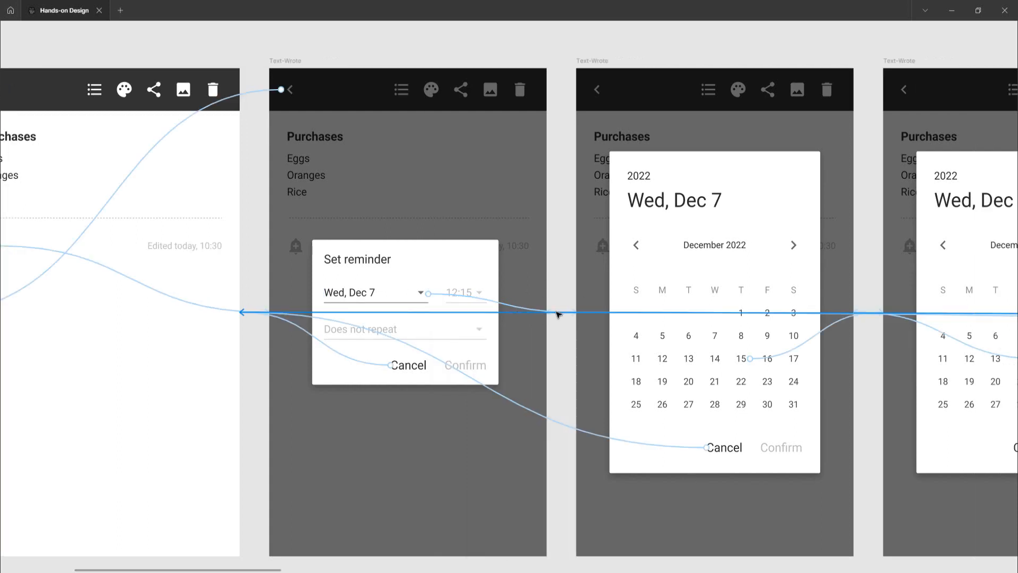
pyautogui.hscroll(1, 555, 316)
pyautogui.click(519, 62)
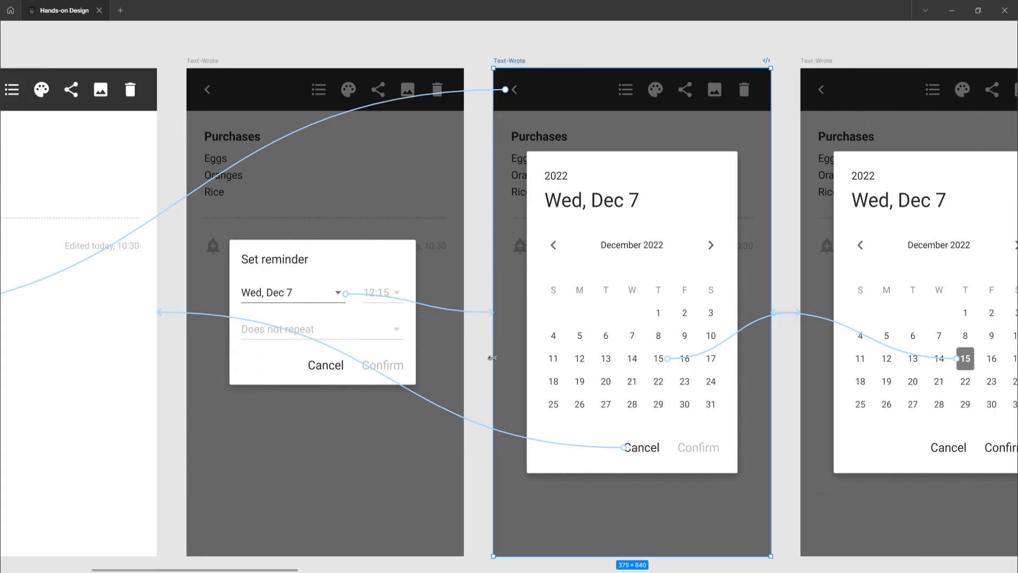
pyautogui.hscroll(2, 492, 358)
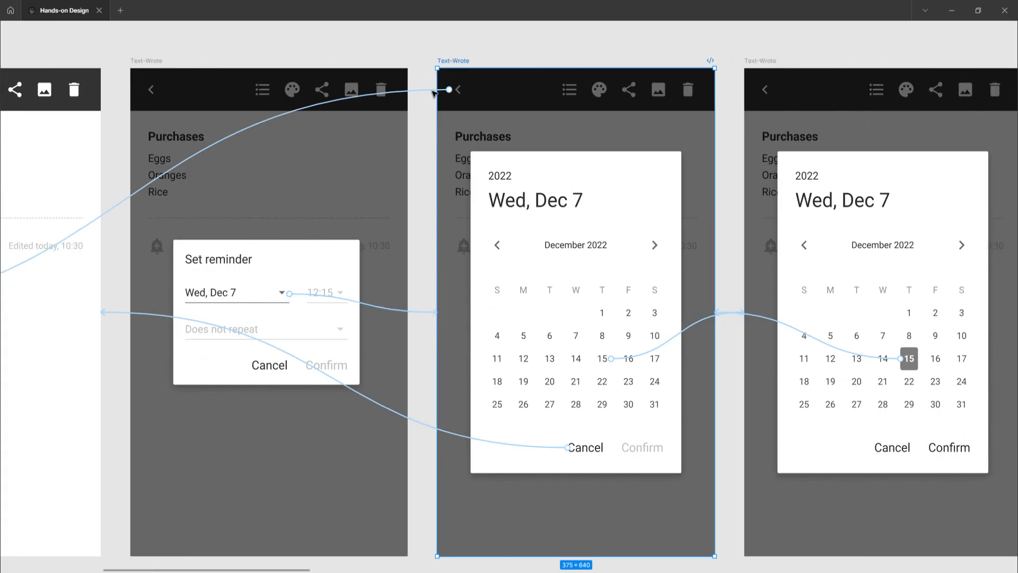
pyautogui.moveTo(429, 91); pyautogui.dragTo(430, 119)
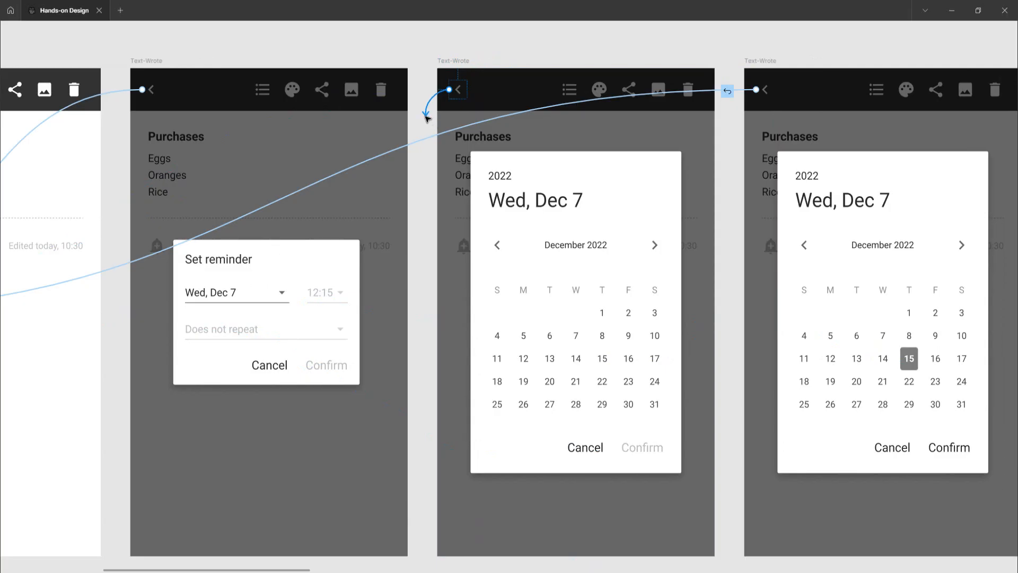
# Remove the back arrow interaction from the Set reminder dialog frame
pyautogui.click(144, 63)
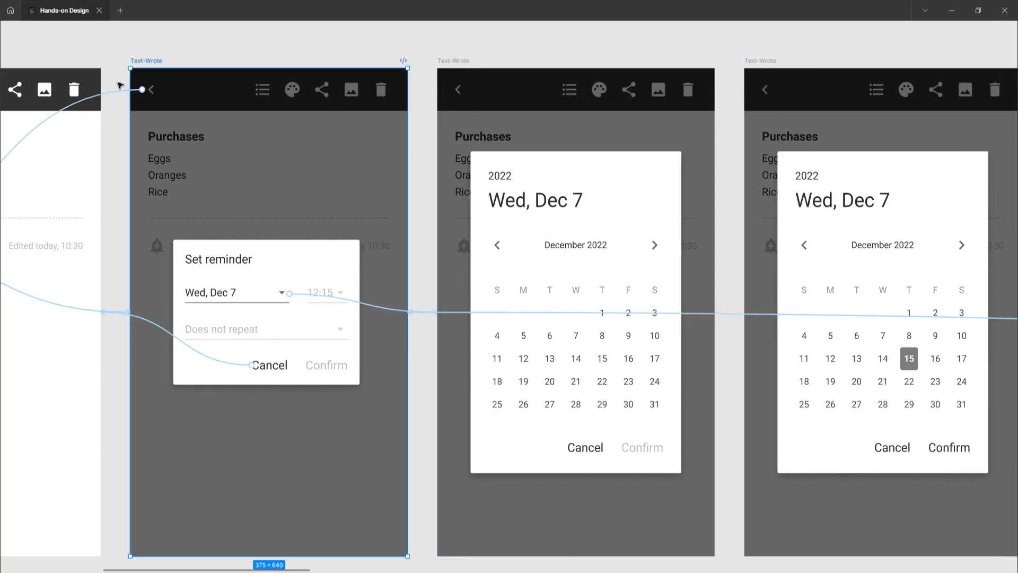
pyautogui.click(138, 87)
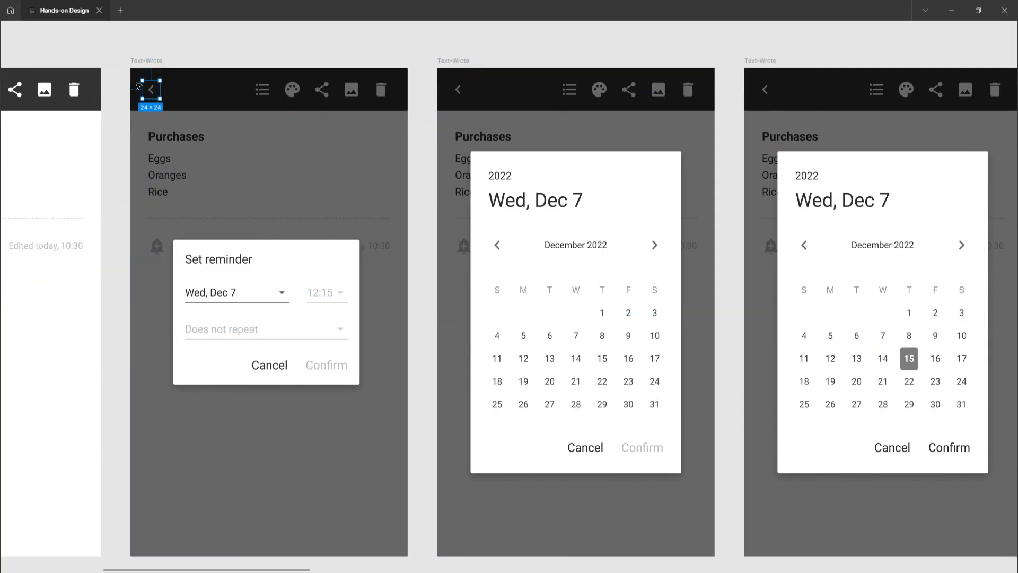
pyautogui.click(158, 63)
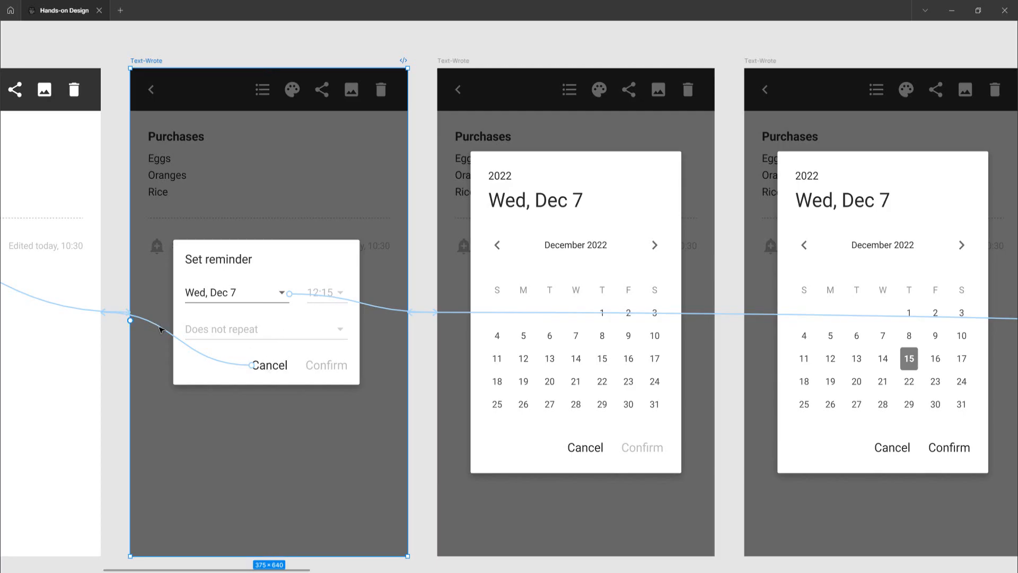
# Inspect the Cancel and day 15 interactions of the calendar dialog frame
pyautogui.click(456, 62)
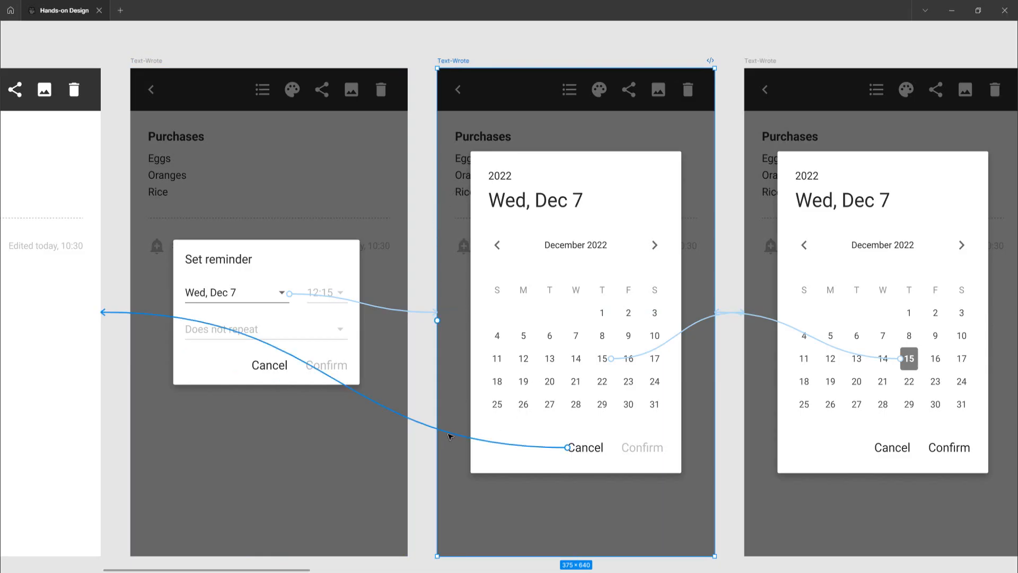
pyautogui.click(450, 436)
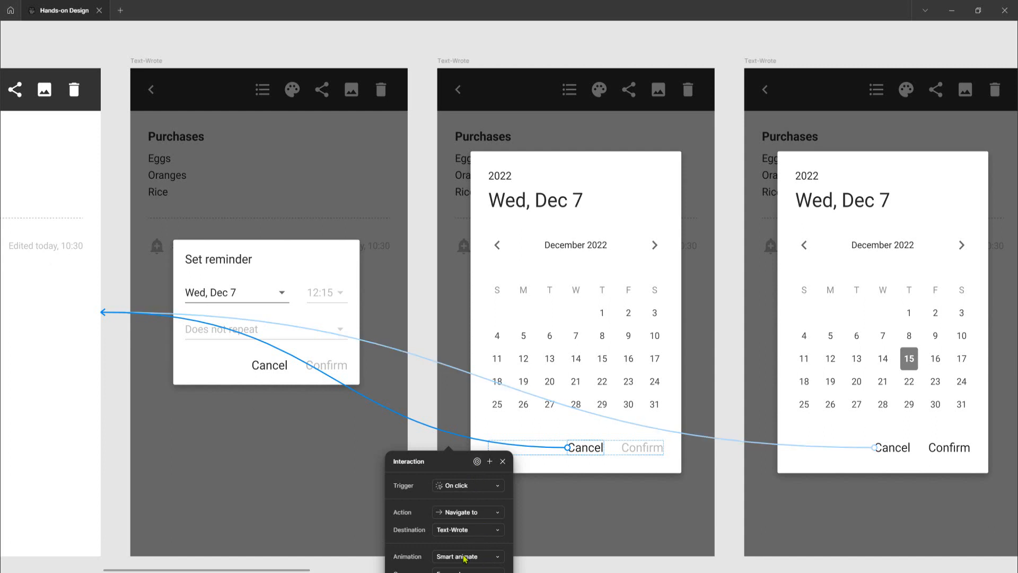
pyautogui.click(454, 63)
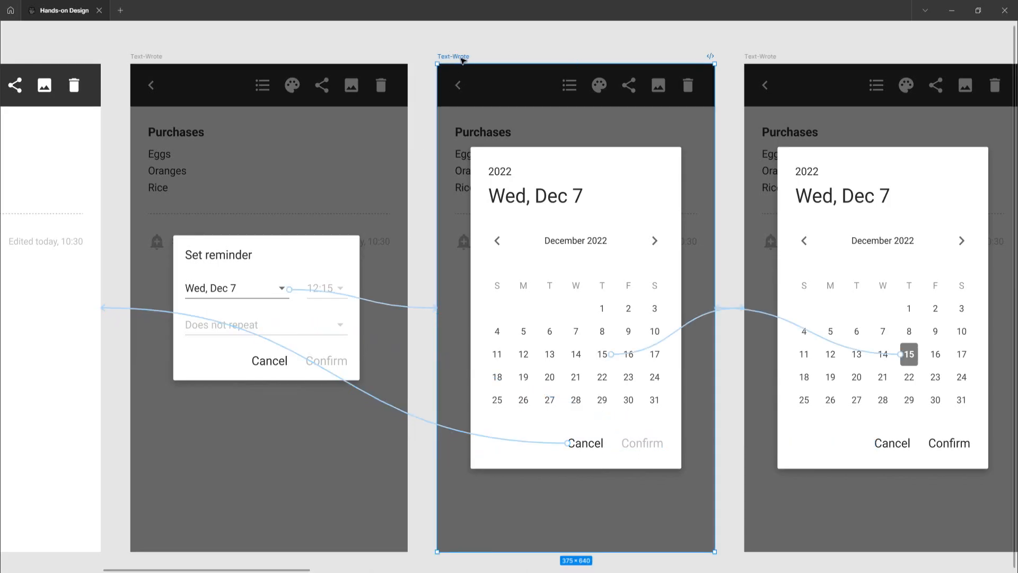
pyautogui.hscroll(2, 501, 201)
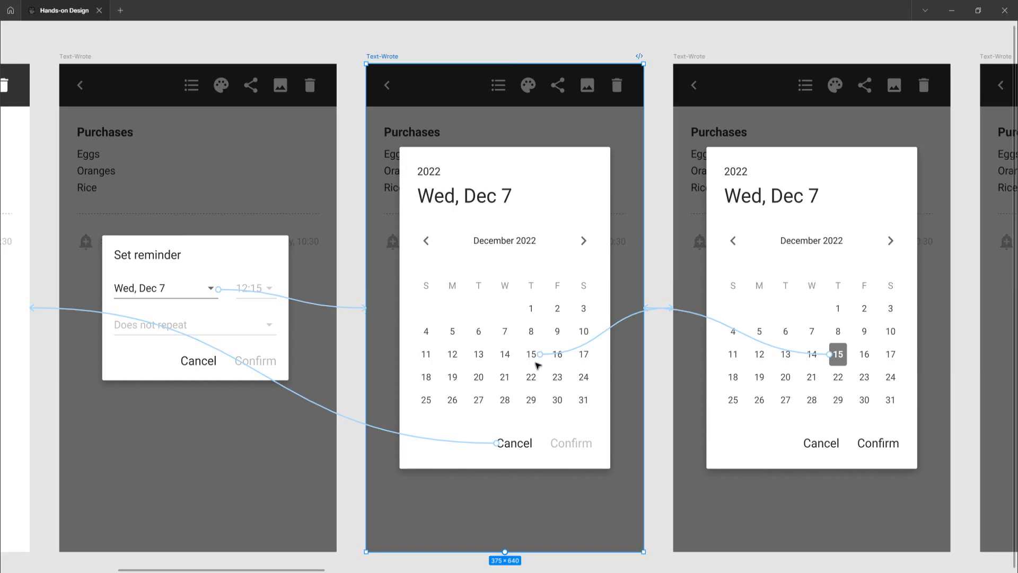
pyautogui.click(618, 327)
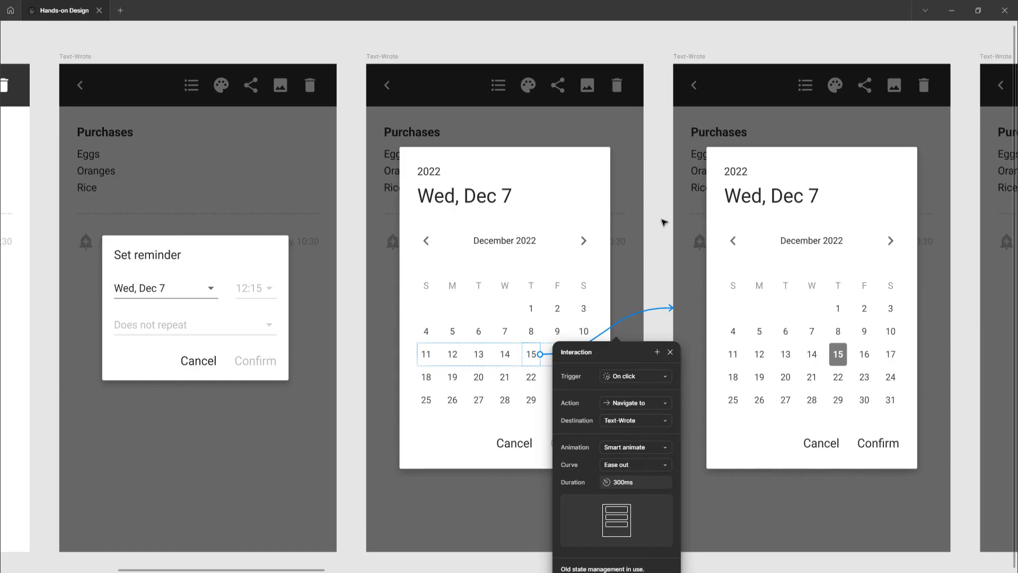
# Inspect the Cancel interaction of the calendar frame with day 15 selected
pyautogui.click(688, 57)
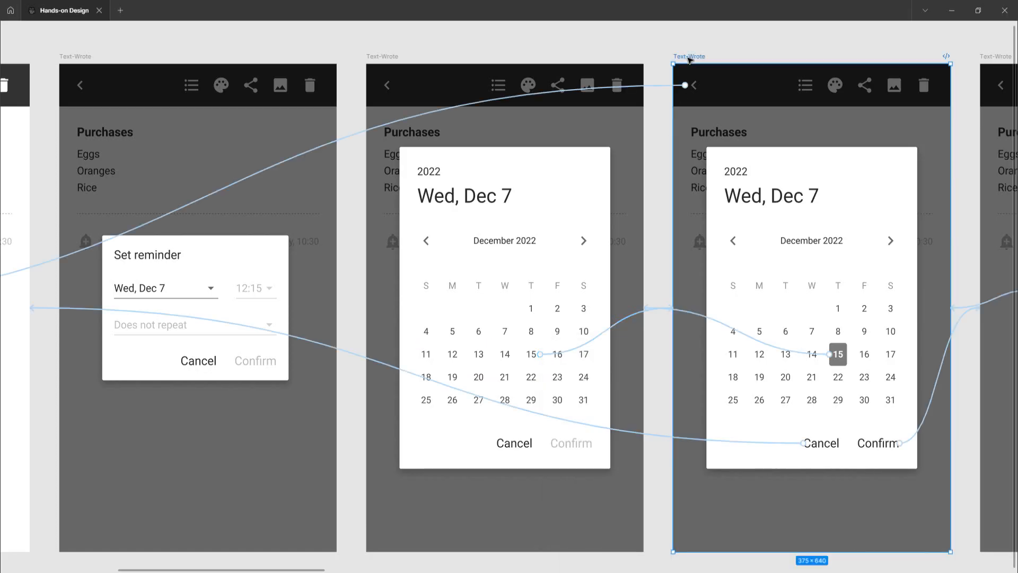
pyautogui.hscroll(5, 654, 194)
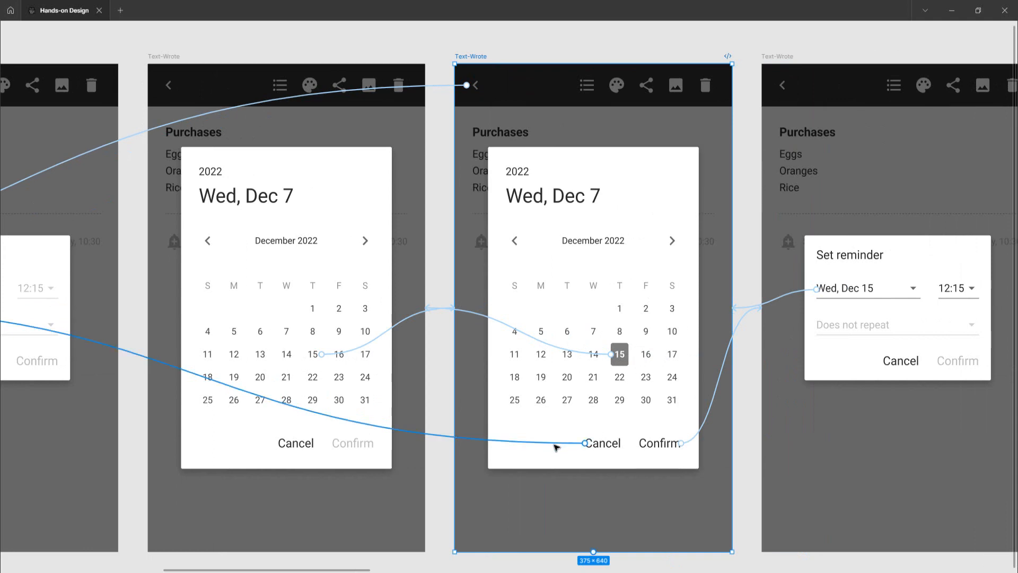
pyautogui.scroll(-1, 561, 434)
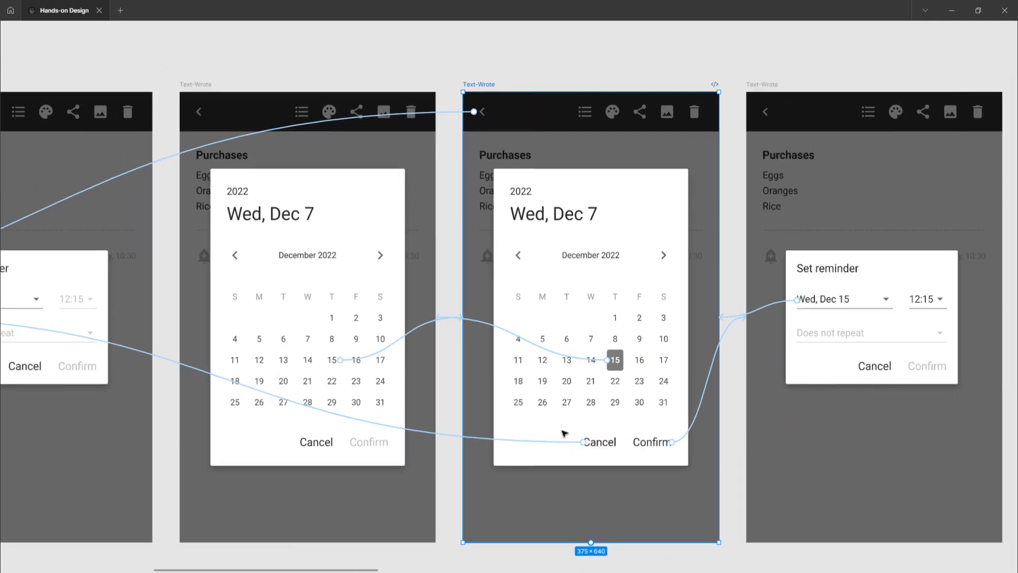
pyautogui.hscroll(-4, 564, 430)
pyautogui.scroll(-1, 562, 431)
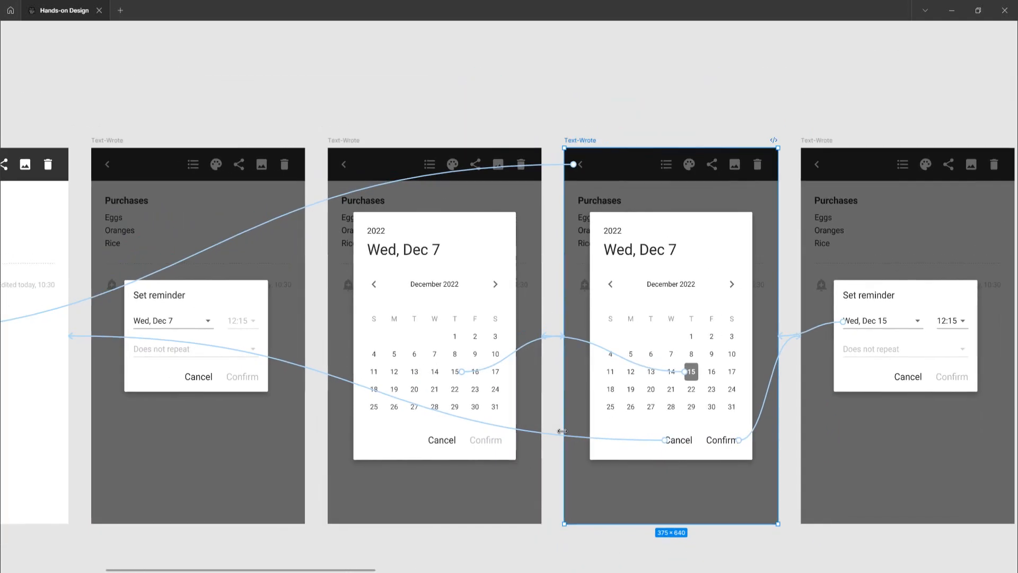
pyautogui.hscroll(-4, 565, 432)
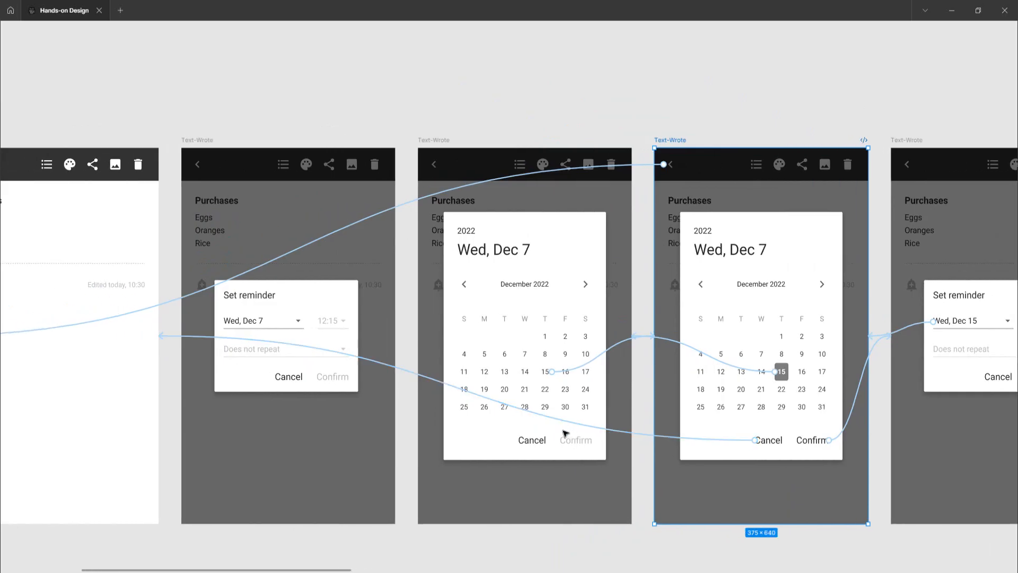
pyautogui.click(647, 435)
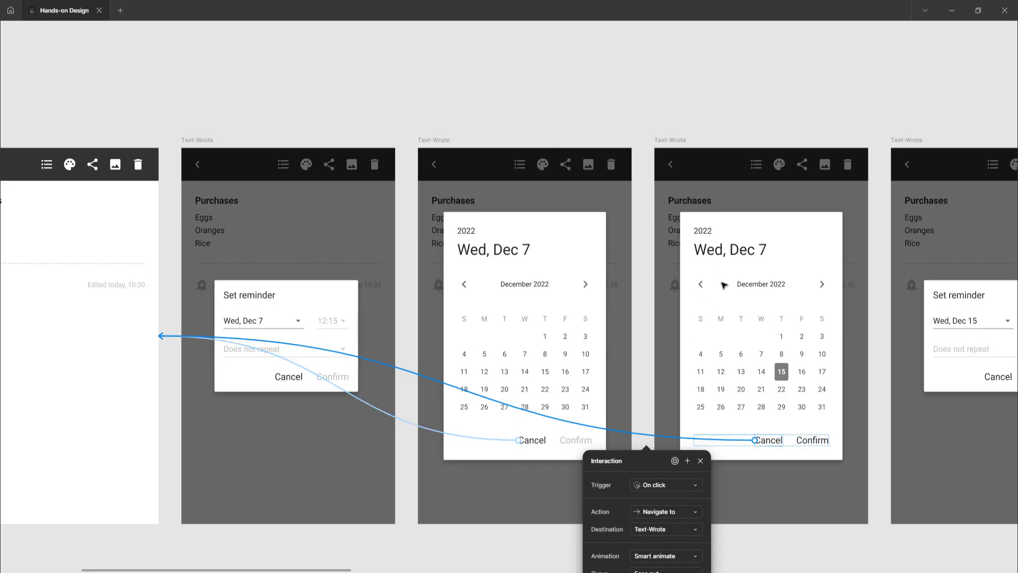
pyautogui.click(670, 140)
# Inspect the day 15 and Confirm interactions linking the calendar frames to the updated Set reminder dialog
pyautogui.hscroll(4, 659, 282)
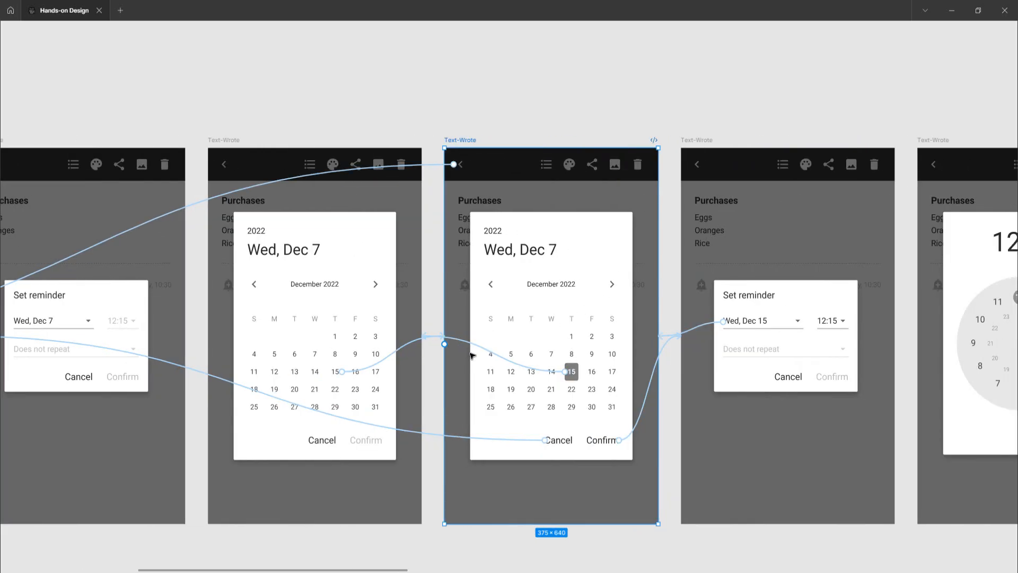
pyautogui.scroll(2, 459, 351)
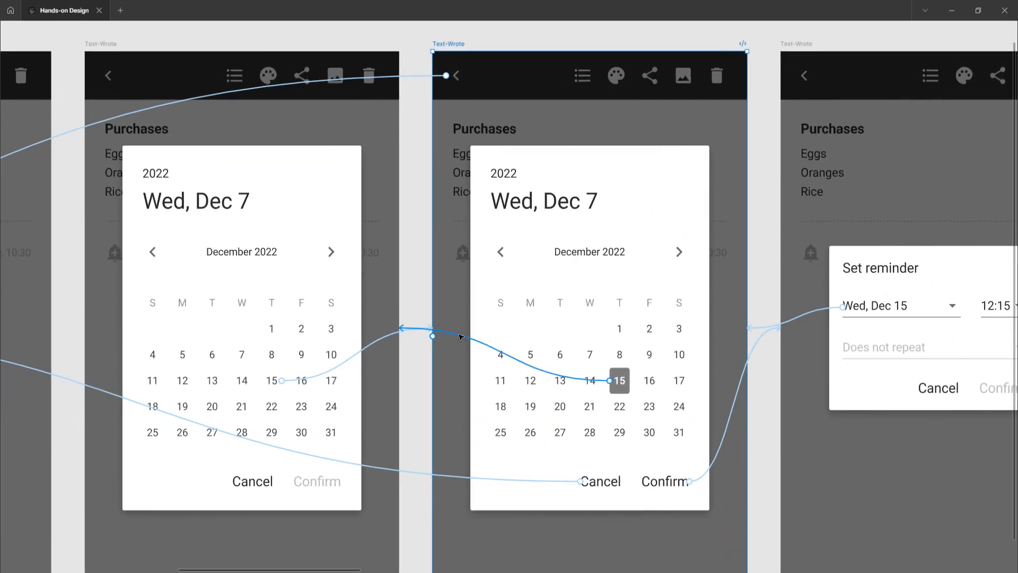
pyautogui.click(460, 337)
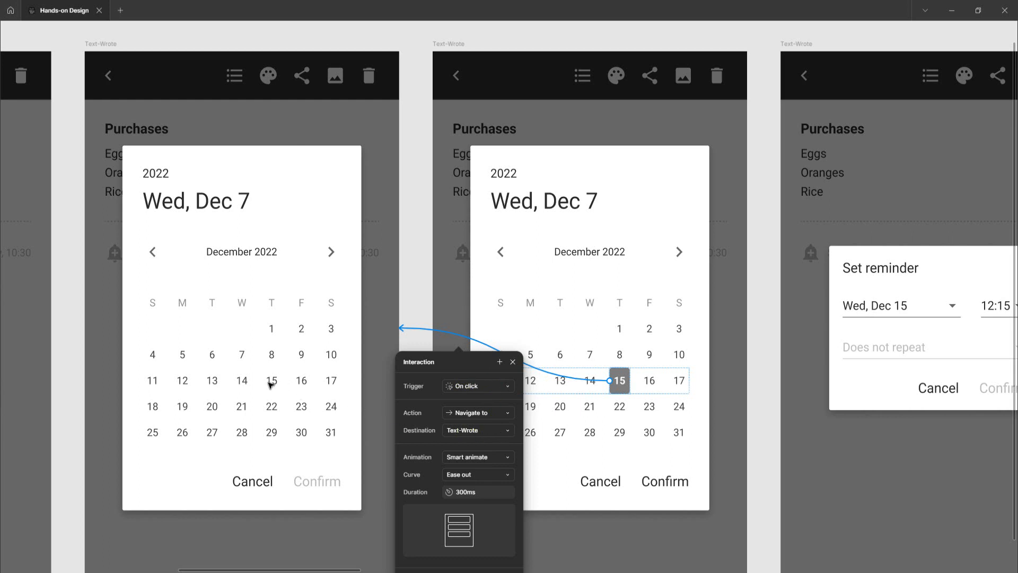
pyautogui.click(403, 285)
pyautogui.click(373, 348)
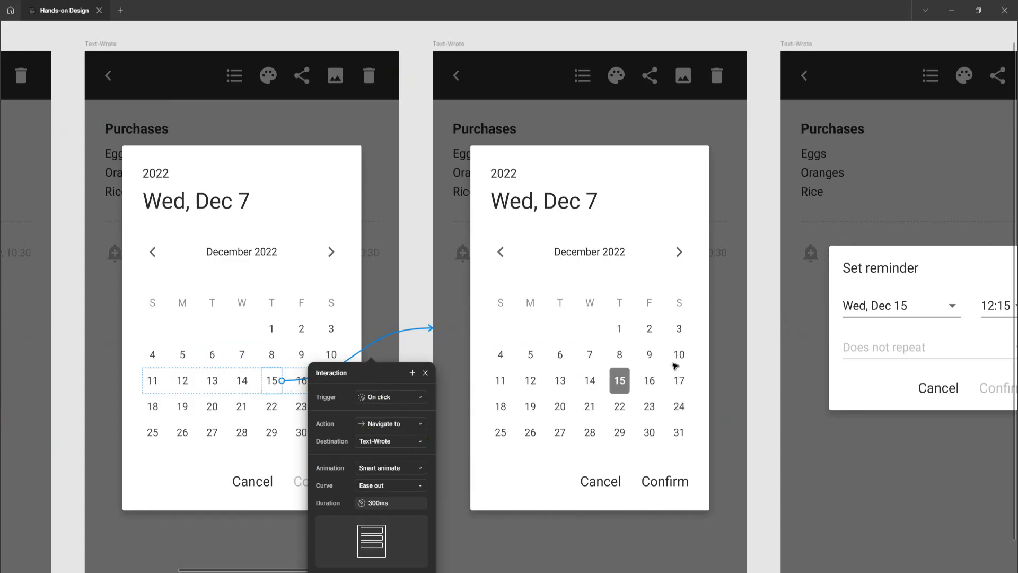
pyautogui.click(752, 350)
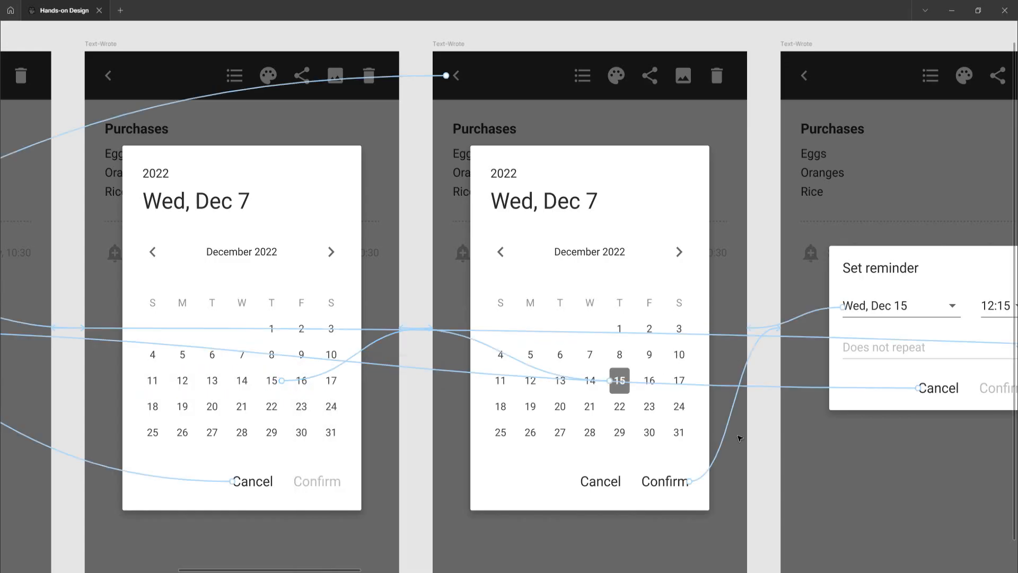
pyautogui.click(724, 446)
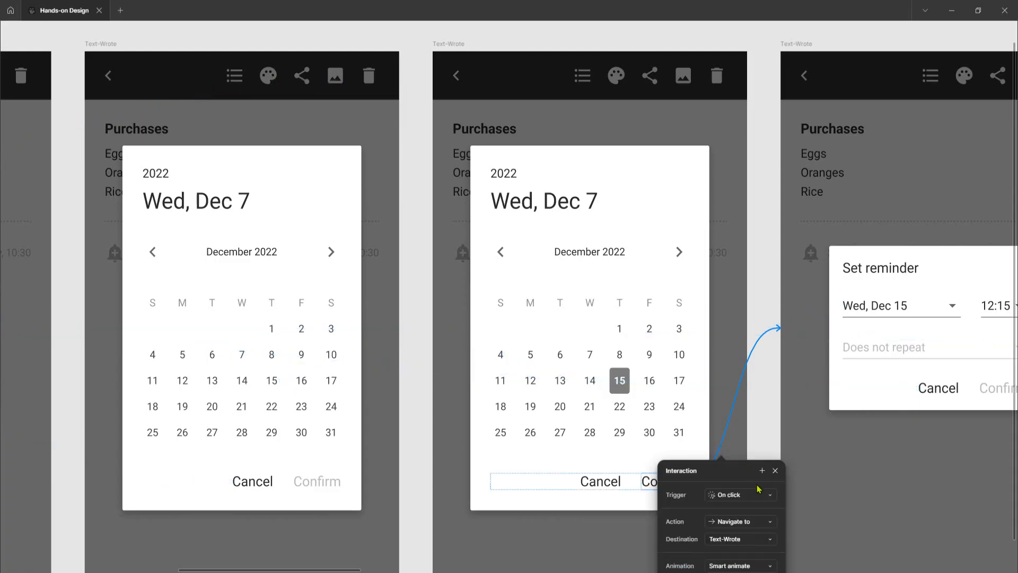
pyautogui.click(761, 392)
# Inspect the time field interaction of the Set reminder dialog showing Wed, Dec 15
pyautogui.hscroll(6, 761, 392)
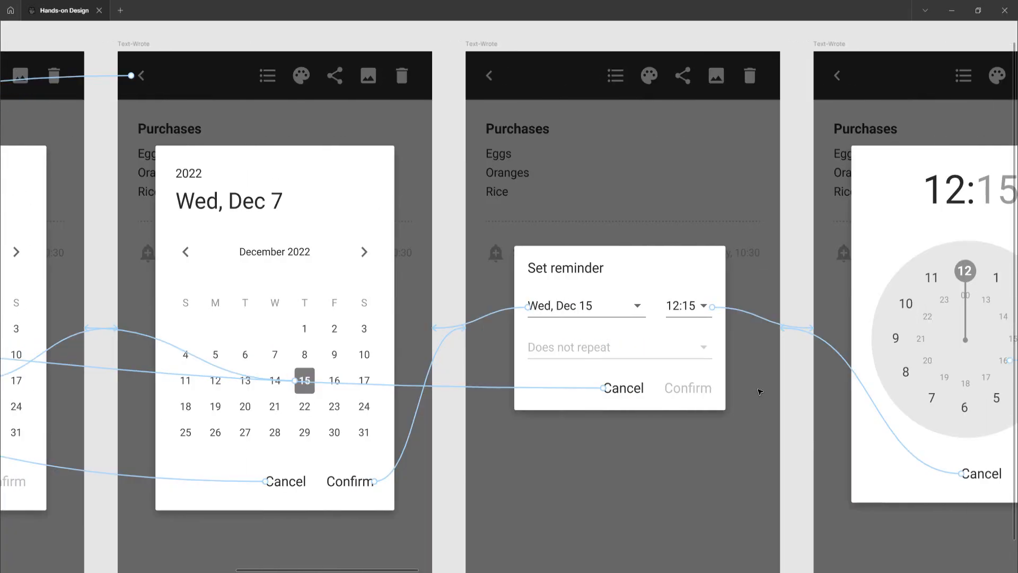
pyautogui.hscroll(1, 761, 392)
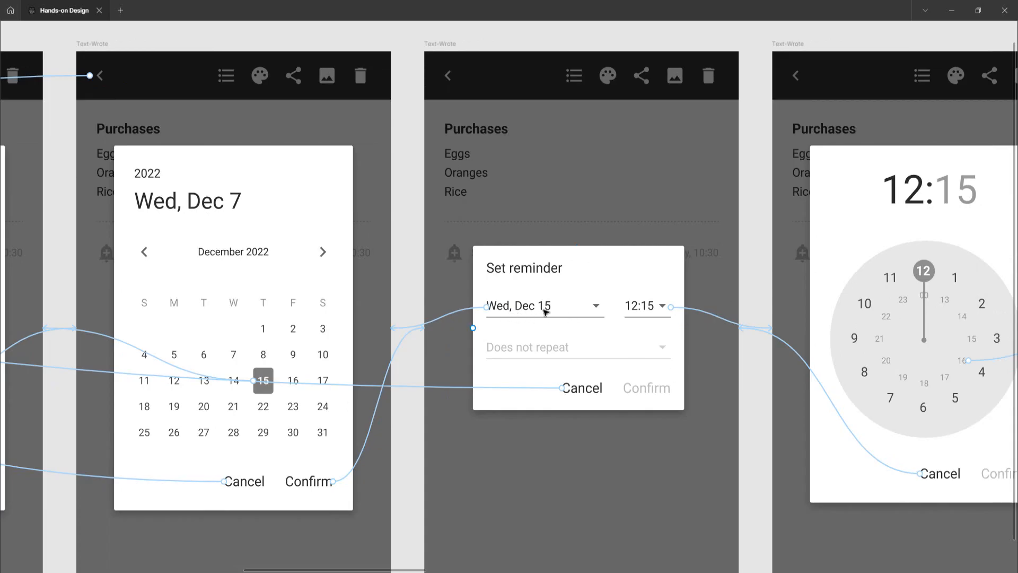
pyautogui.hscroll(1, 571, 349)
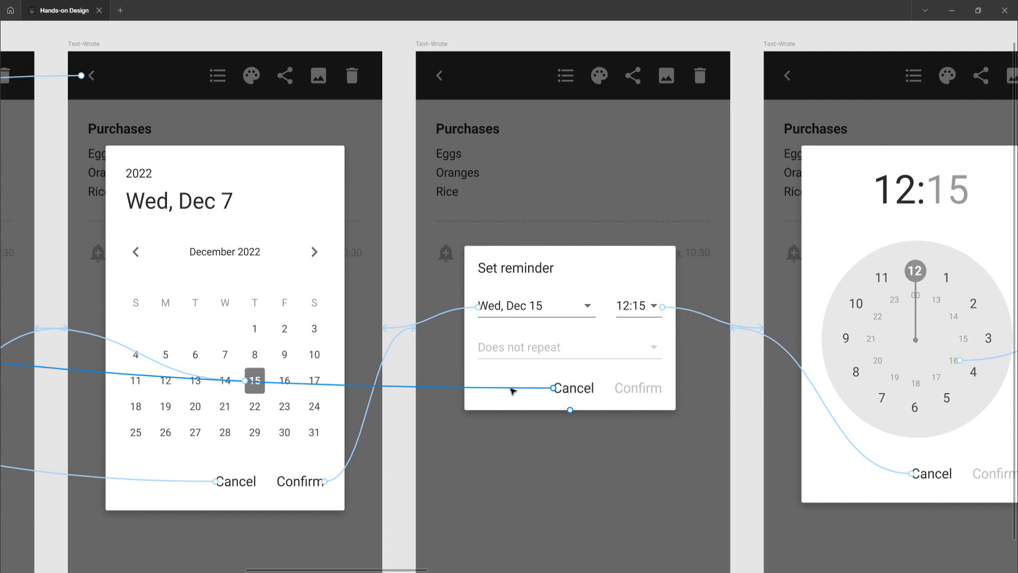
pyautogui.hscroll(5, 583, 316)
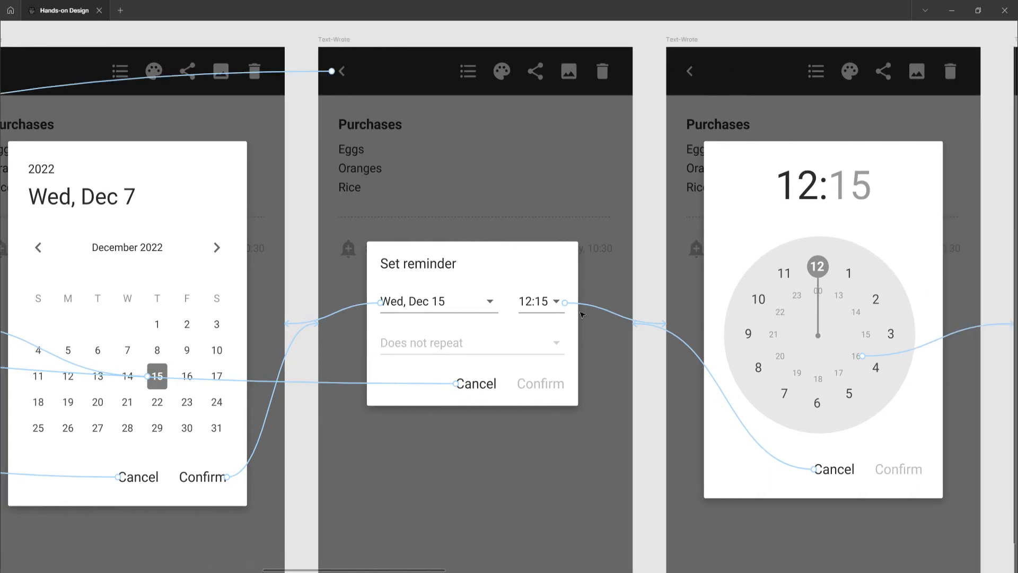
pyautogui.hscroll(3, 582, 315)
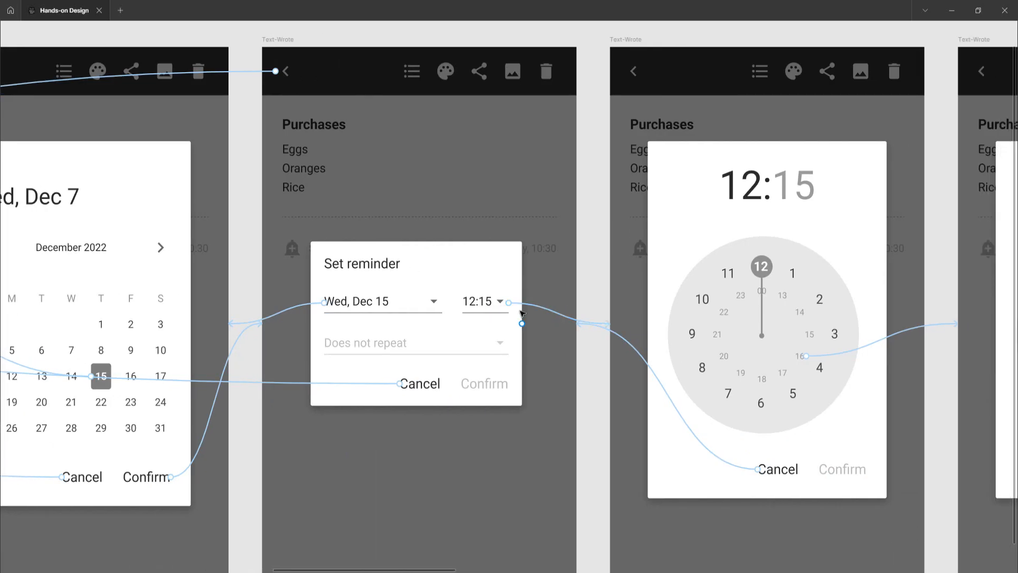
pyautogui.click(546, 311)
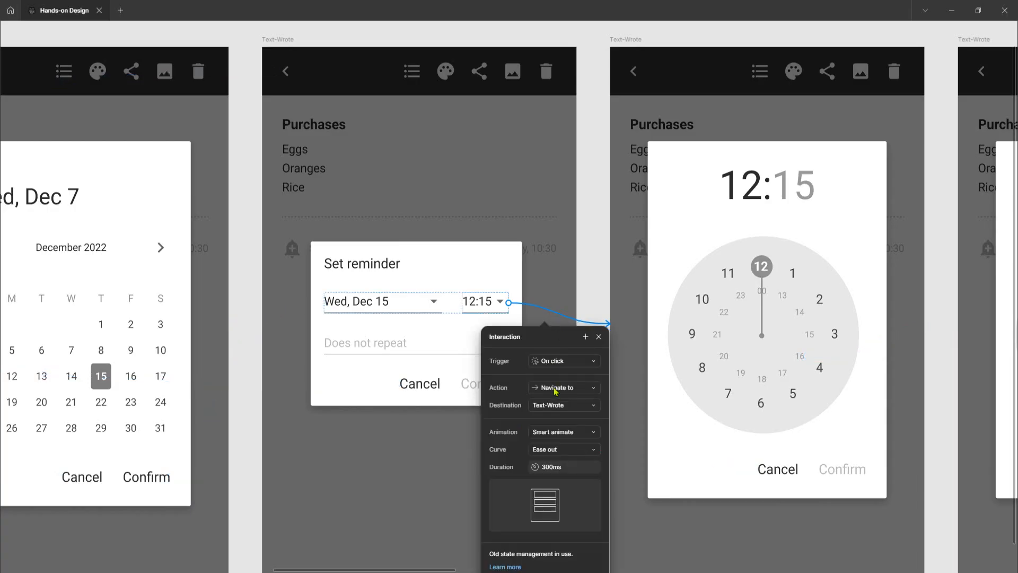
pyautogui.click(596, 287)
# Inspect the Cancel interaction of the 12:15 time picker frame
pyautogui.hscroll(2, 588, 369)
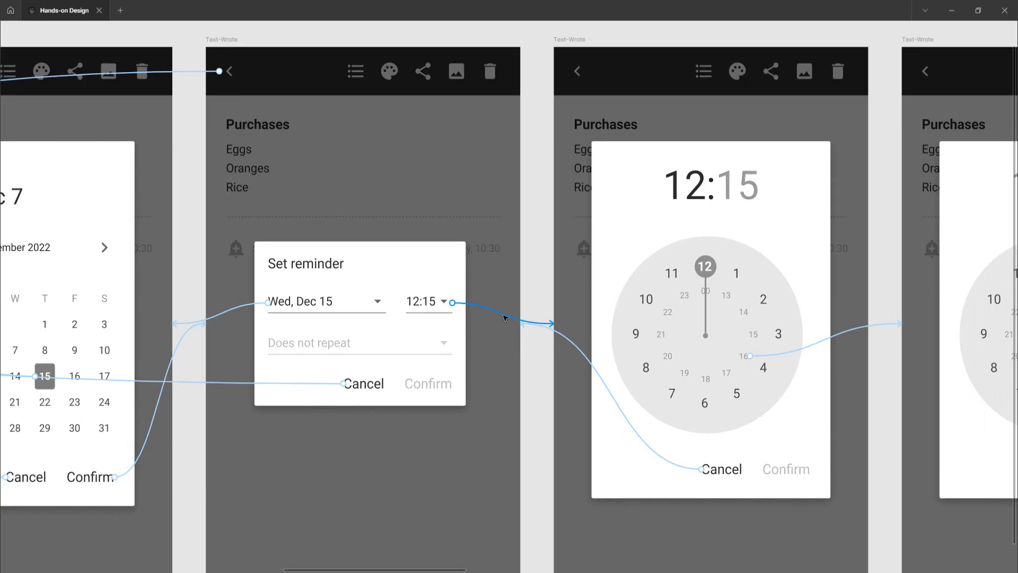
pyautogui.hscroll(5, 546, 341)
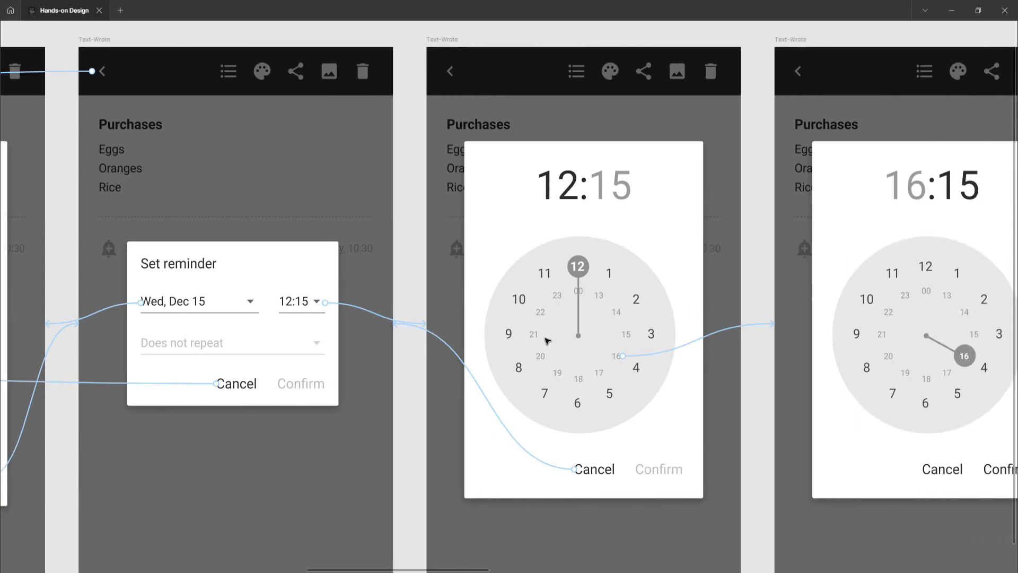
pyautogui.hscroll(1, 547, 341)
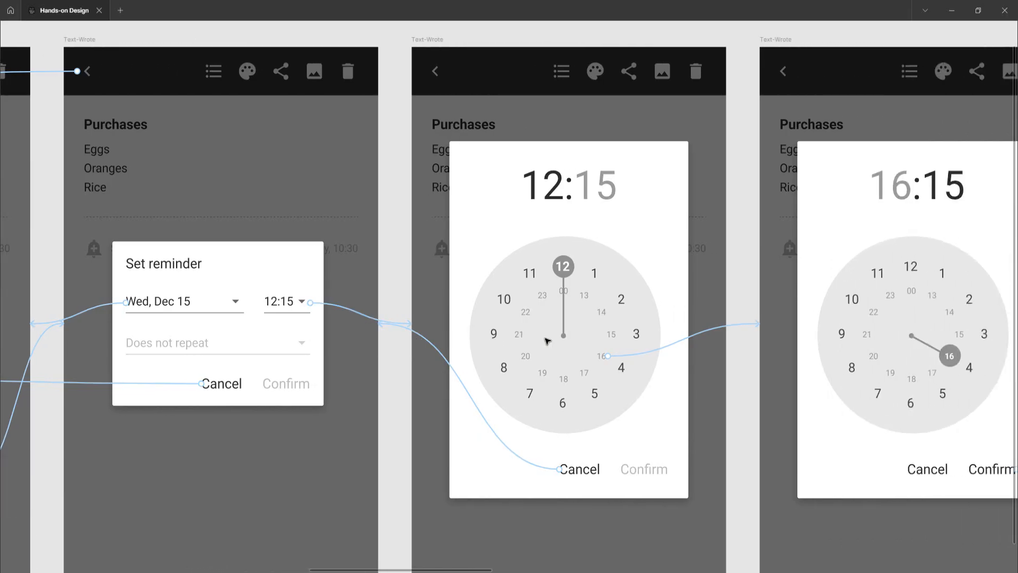
pyautogui.click(525, 463)
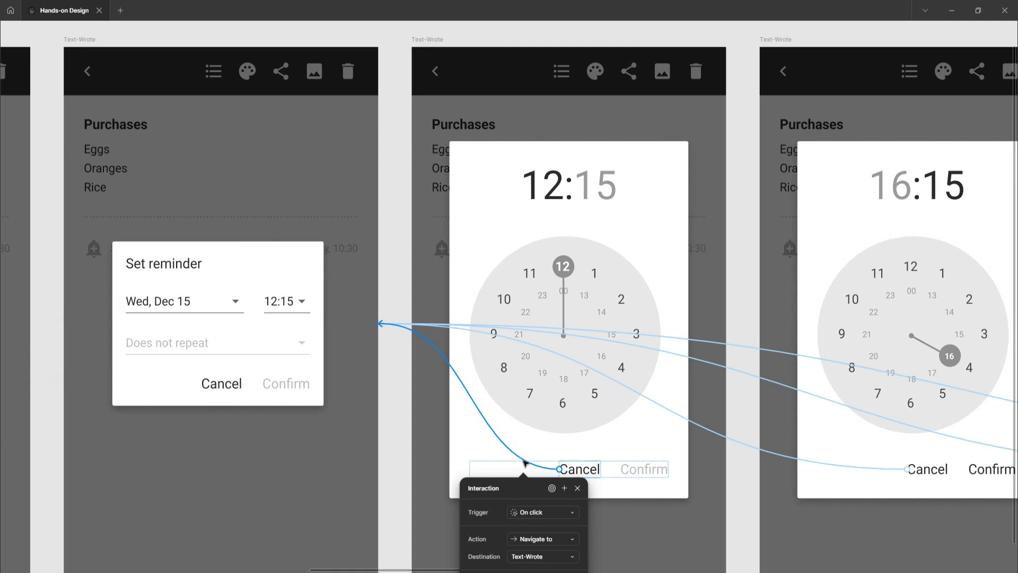
pyautogui.click(748, 278)
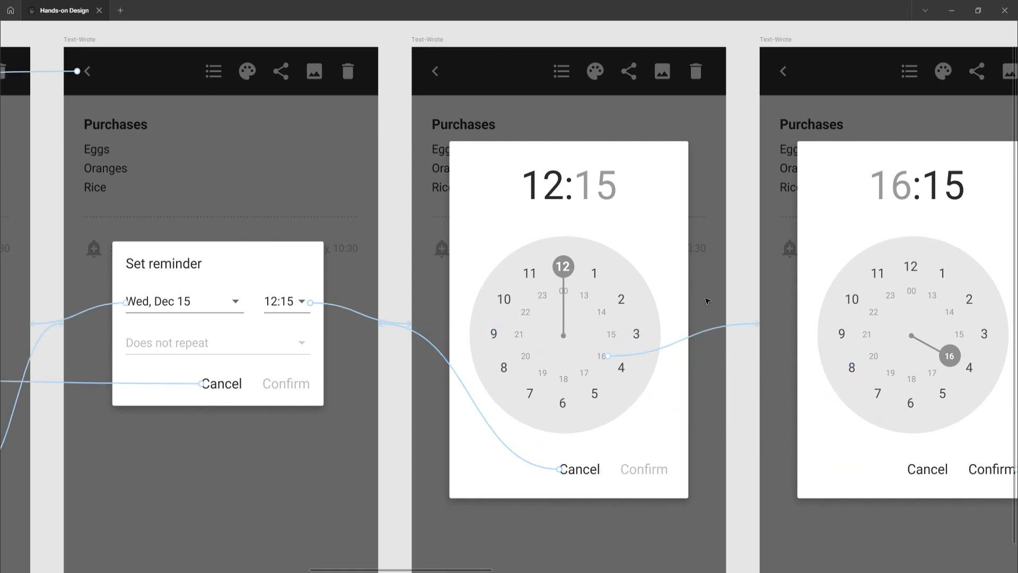
# Inspect the hour 16 interaction of the 12:15 time picker frame
pyautogui.click(696, 337)
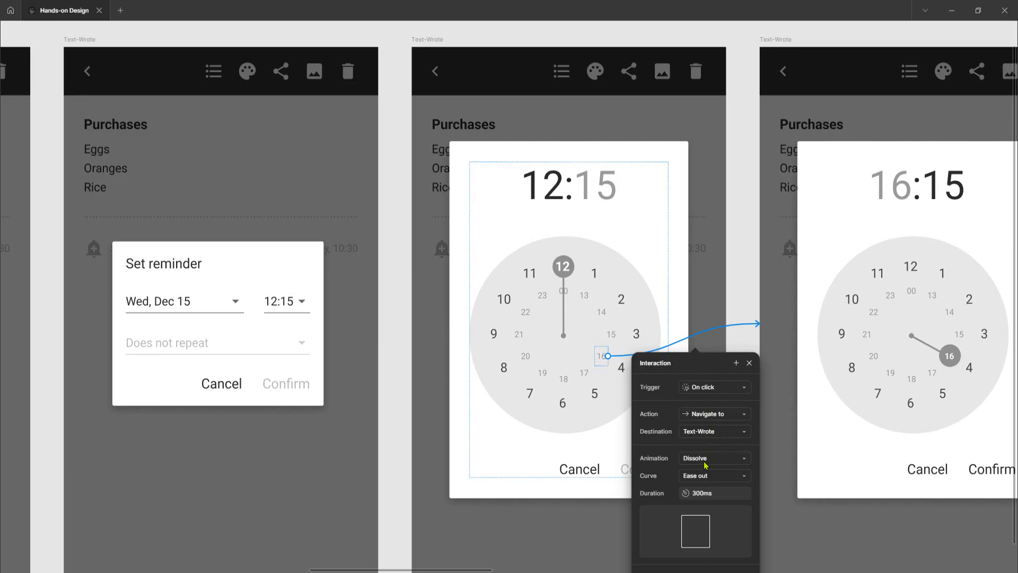
pyautogui.click(740, 291)
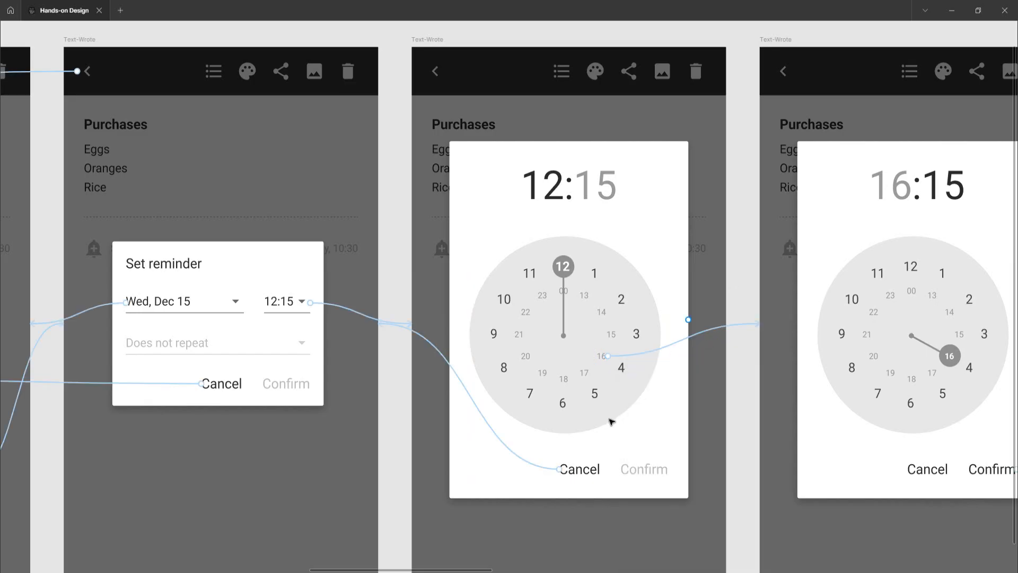
# Inspect the Confirm interaction of the 16:15 hour picker frame
pyautogui.hscroll(3, 594, 451)
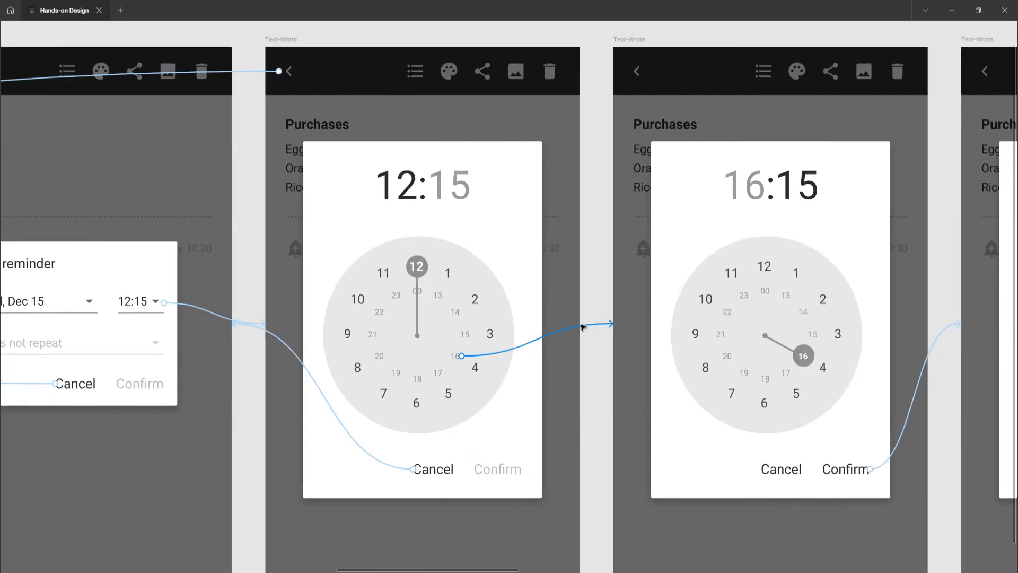
pyautogui.hscroll(1, 582, 327)
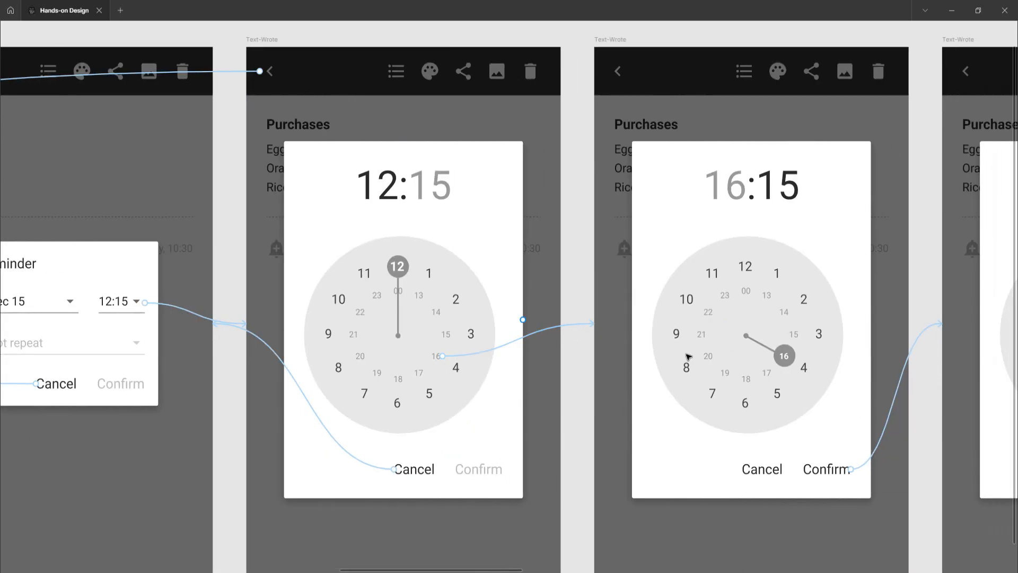
pyautogui.hscroll(3, 688, 357)
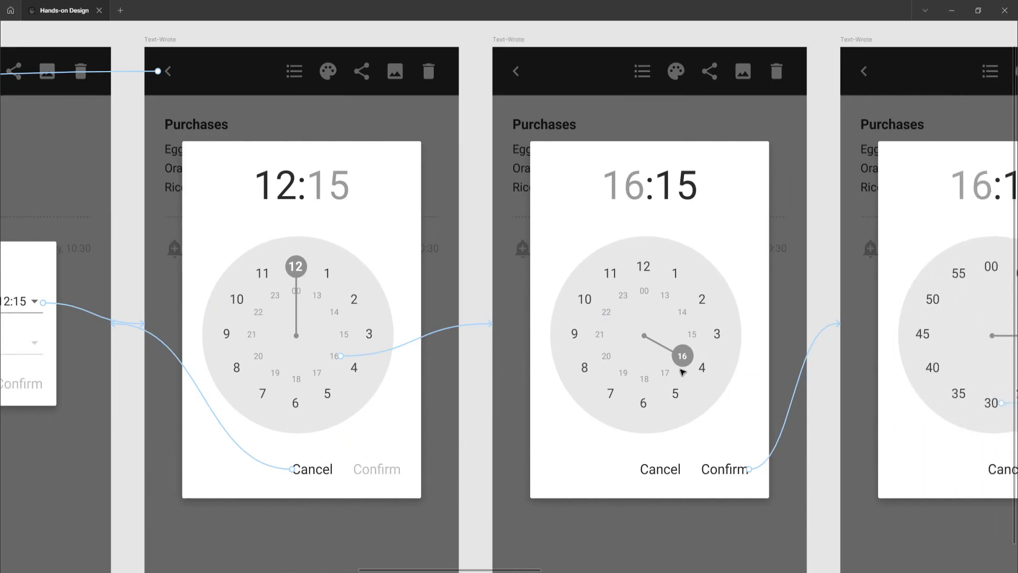
pyautogui.hscroll(2, 683, 373)
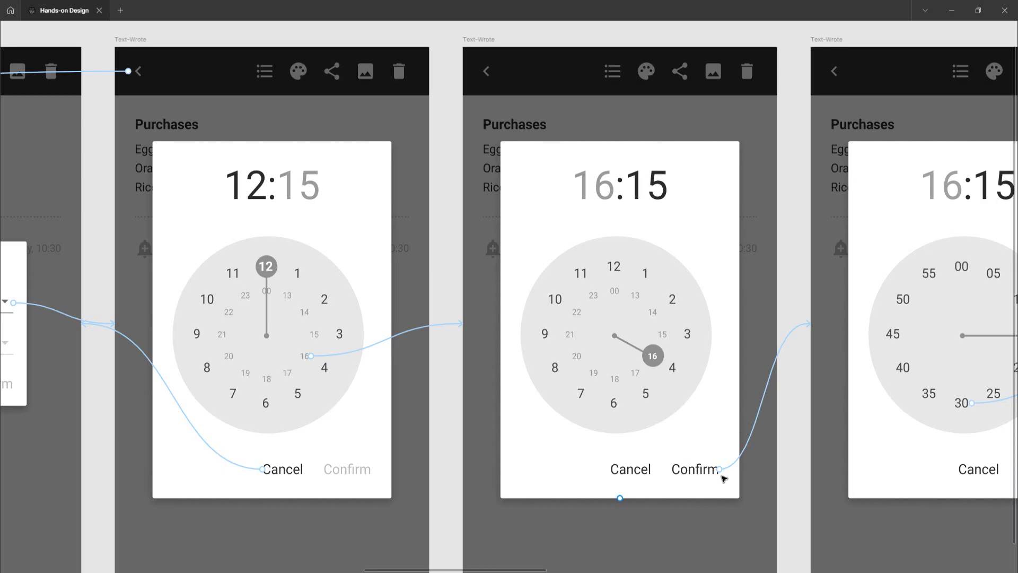
pyautogui.click(774, 372)
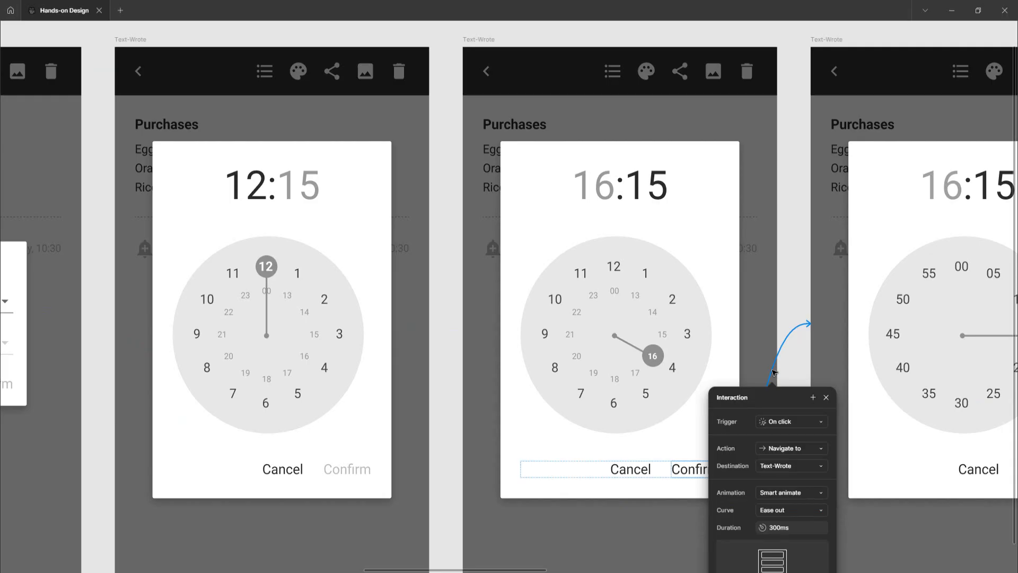
pyautogui.press('Escape')
# Inspect the minute 30 interaction on the 16:15 minute picker frame
pyautogui.hscroll(4, 725, 393)
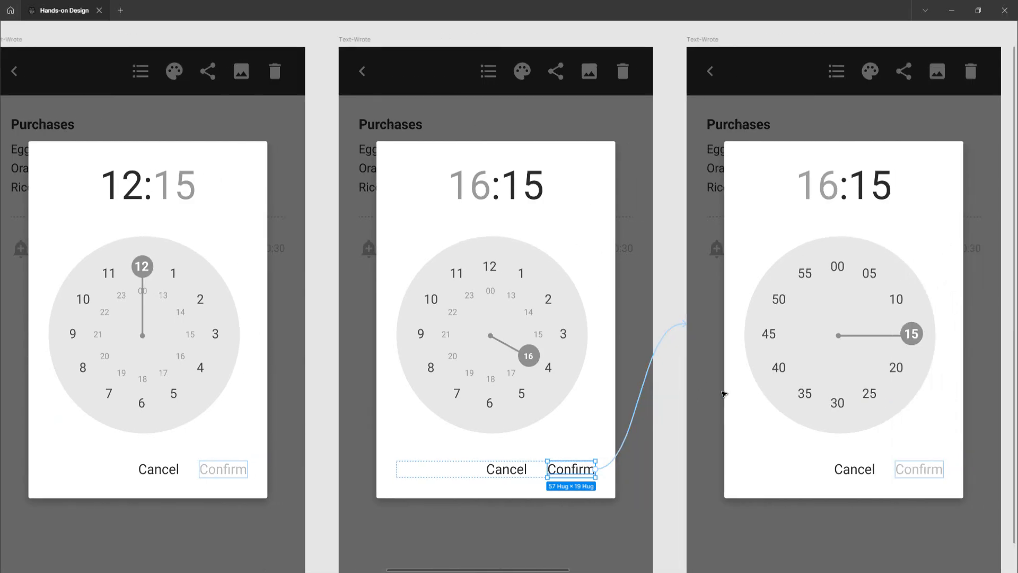
pyautogui.hscroll(1, 725, 393)
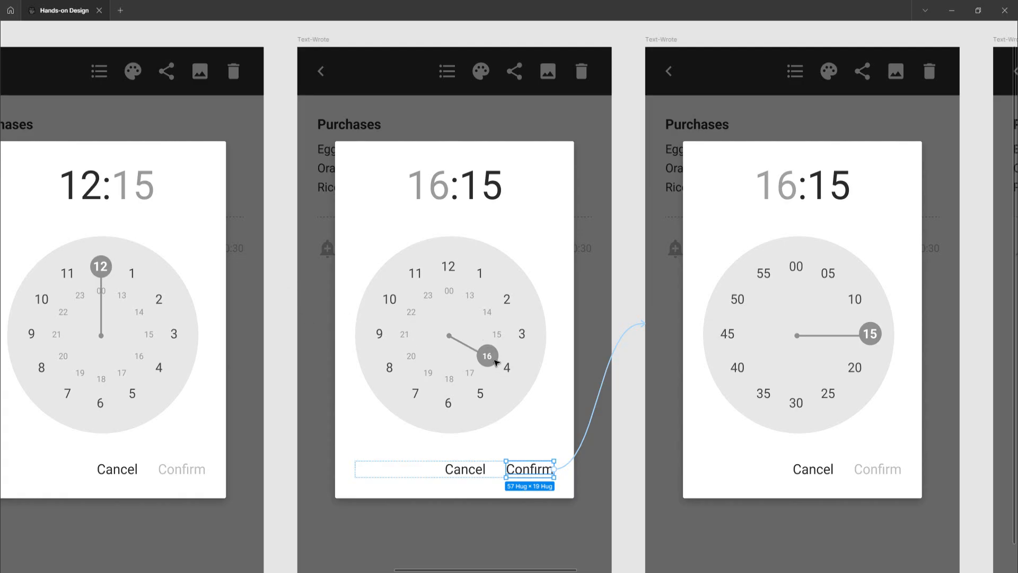
pyautogui.hscroll(3, 656, 378)
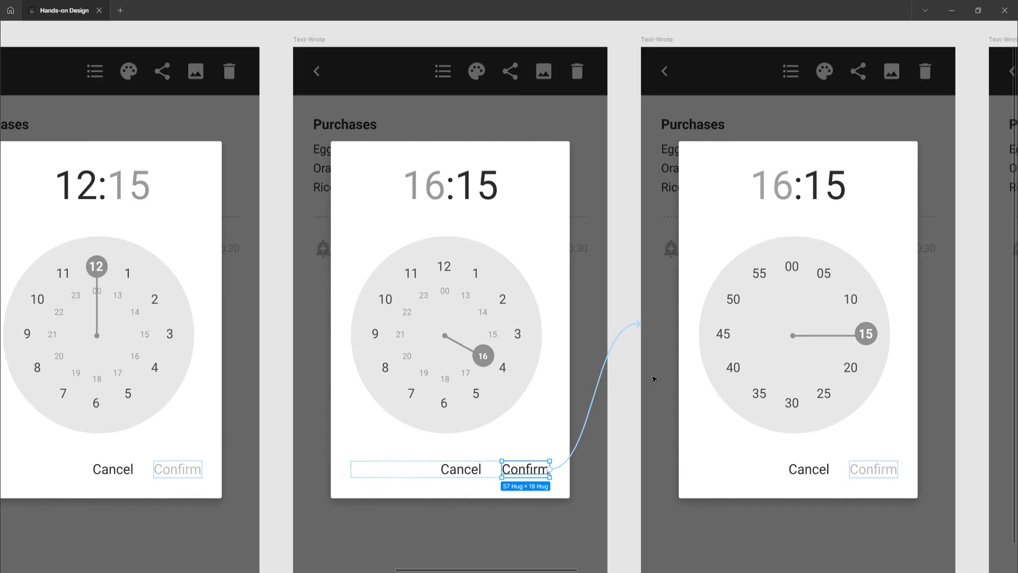
pyautogui.hscroll(2, 655, 378)
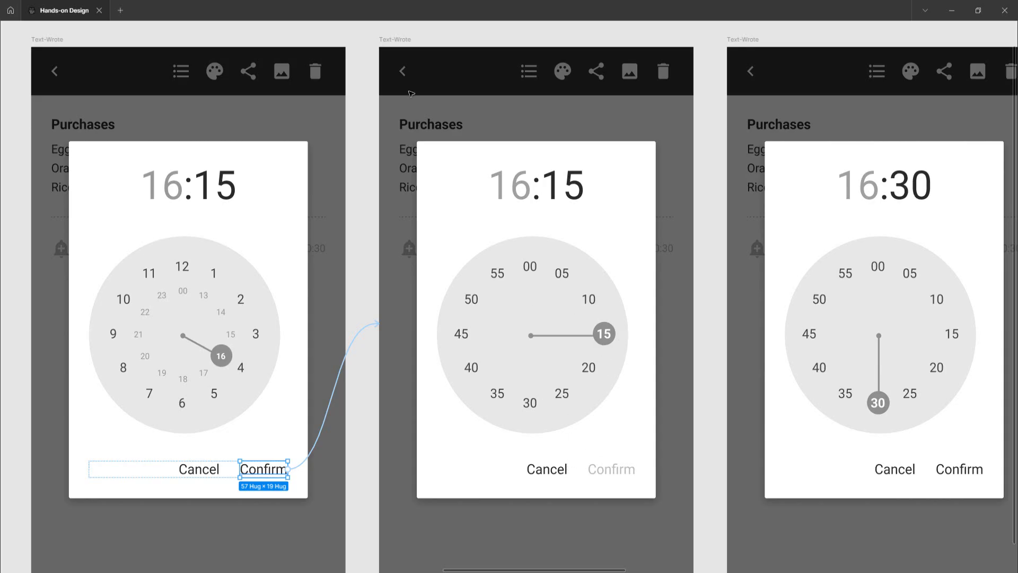
pyautogui.click(389, 41)
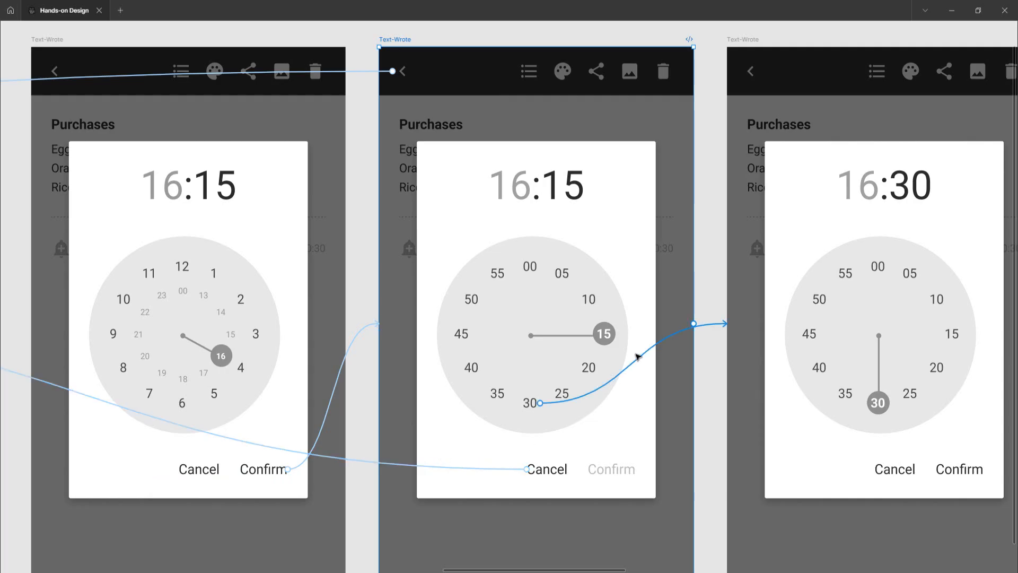
pyautogui.click(716, 325)
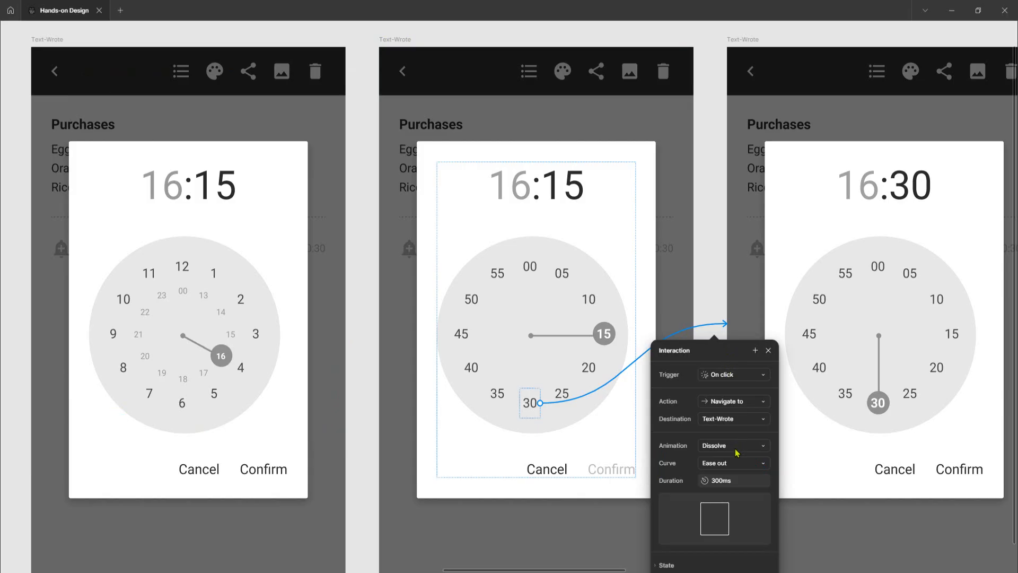
pyautogui.click(743, 41)
# Inspect the Confirm interaction of the 16:30 time picker frame
pyautogui.hscroll(5, 669, 164)
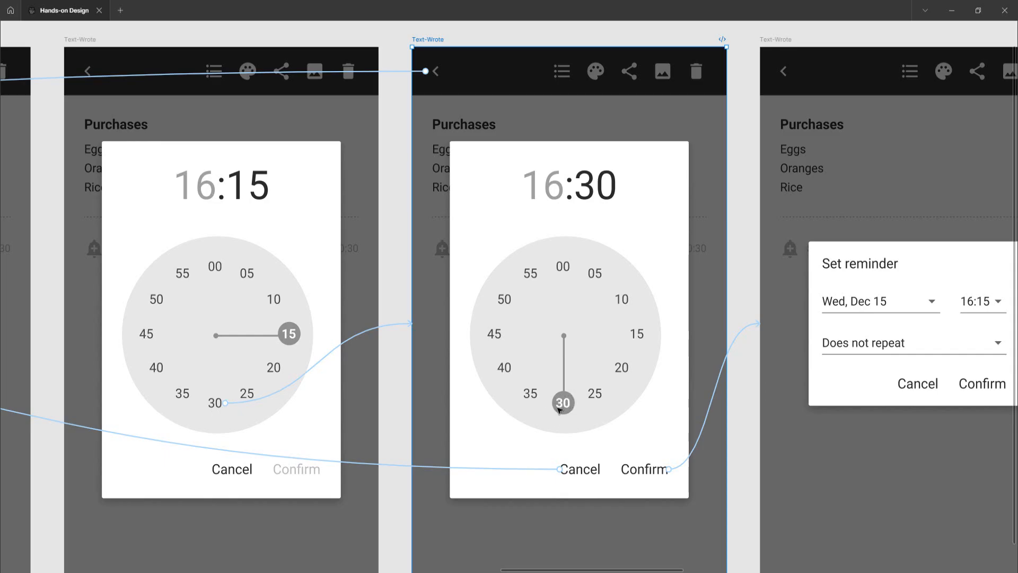
pyautogui.hscroll(3, 600, 436)
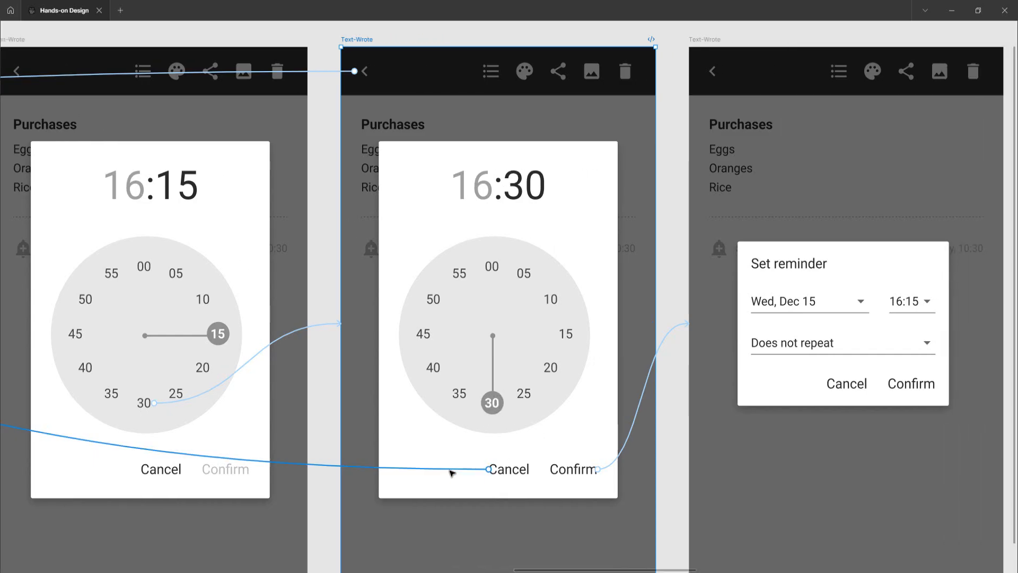
pyautogui.click(640, 410)
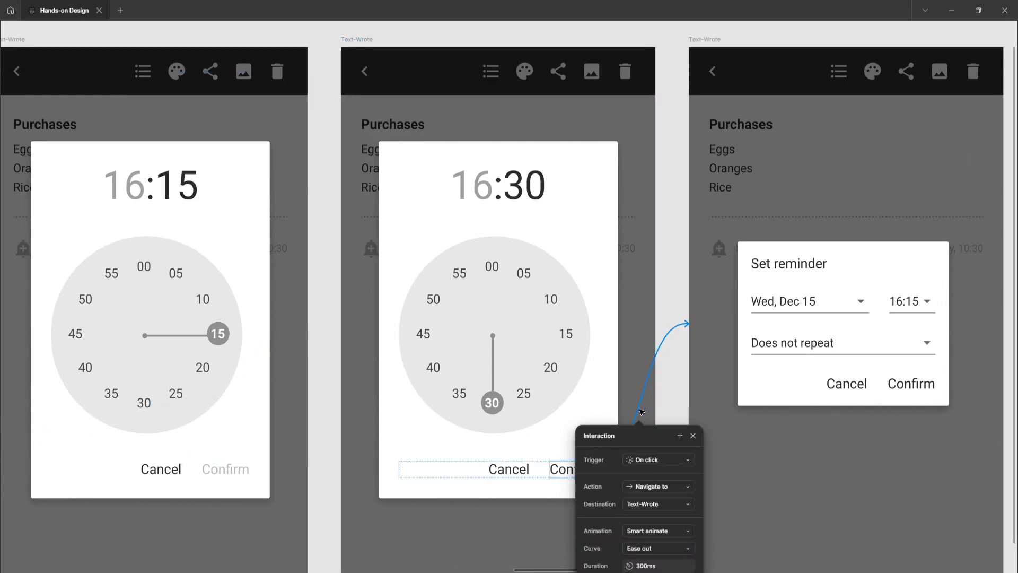
pyautogui.click(666, 241)
# Inspect the repeat field interaction of the Set reminder dialog showing 16:15
pyautogui.hscroll(5, 668, 309)
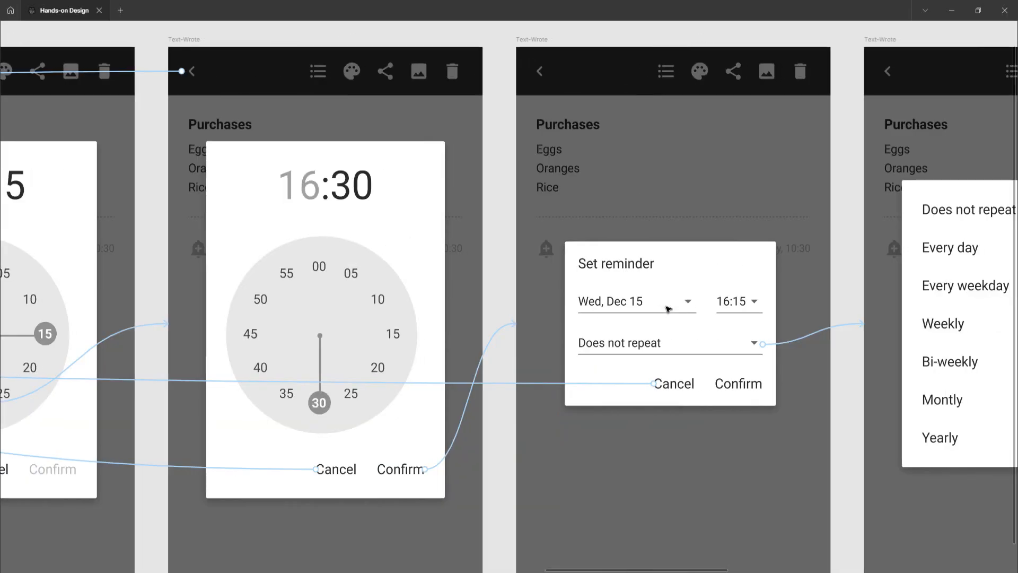
pyautogui.hscroll(4, 668, 308)
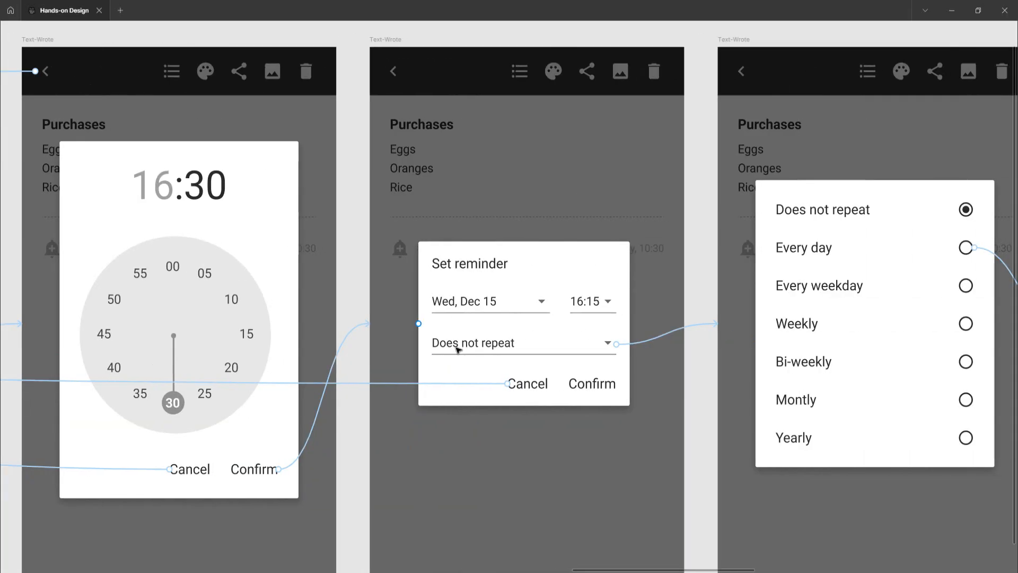
pyautogui.click(699, 326)
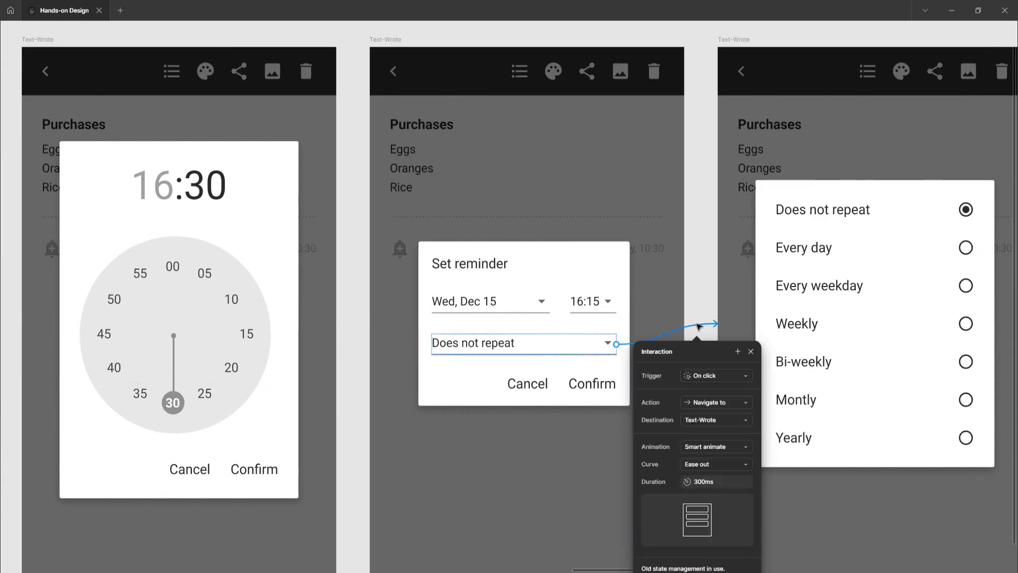
pyautogui.click(698, 292)
# Inspect the Every day option interaction in the repeat options frame
pyautogui.hscroll(3, 700, 290)
pyautogui.hscroll(6, 700, 291)
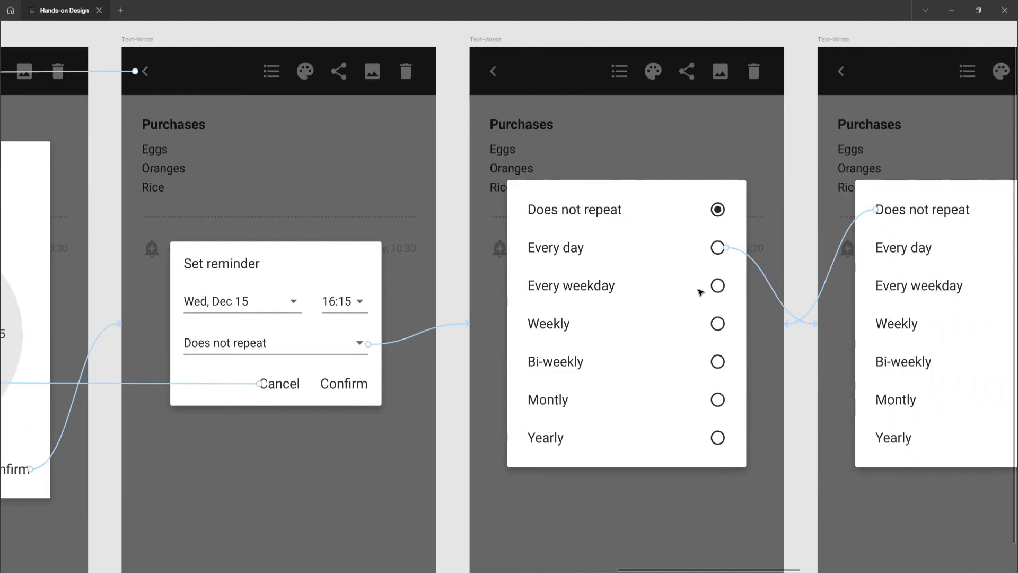
pyautogui.hscroll(1, 700, 291)
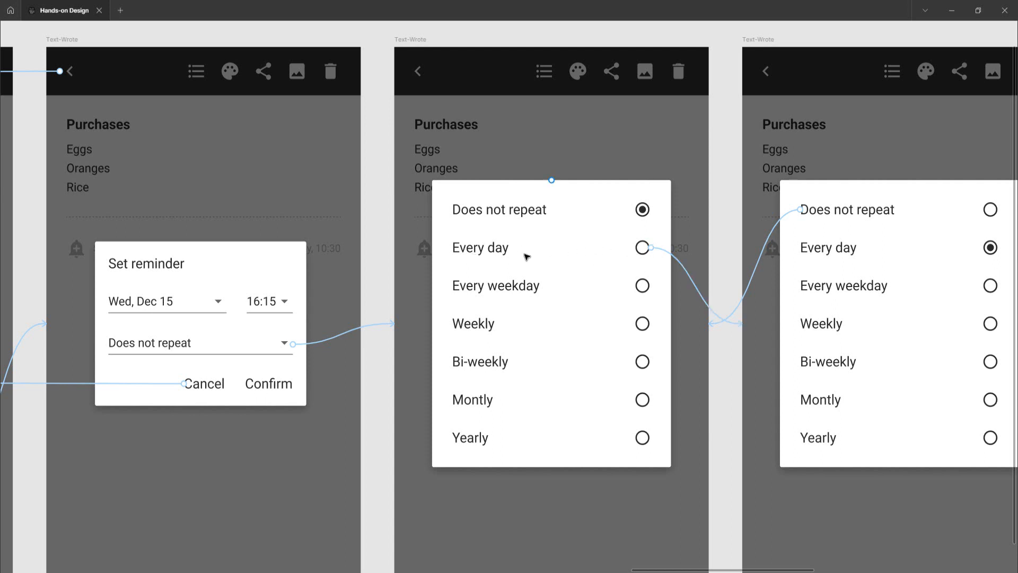
pyautogui.click(502, 251)
pyautogui.click(502, 251)
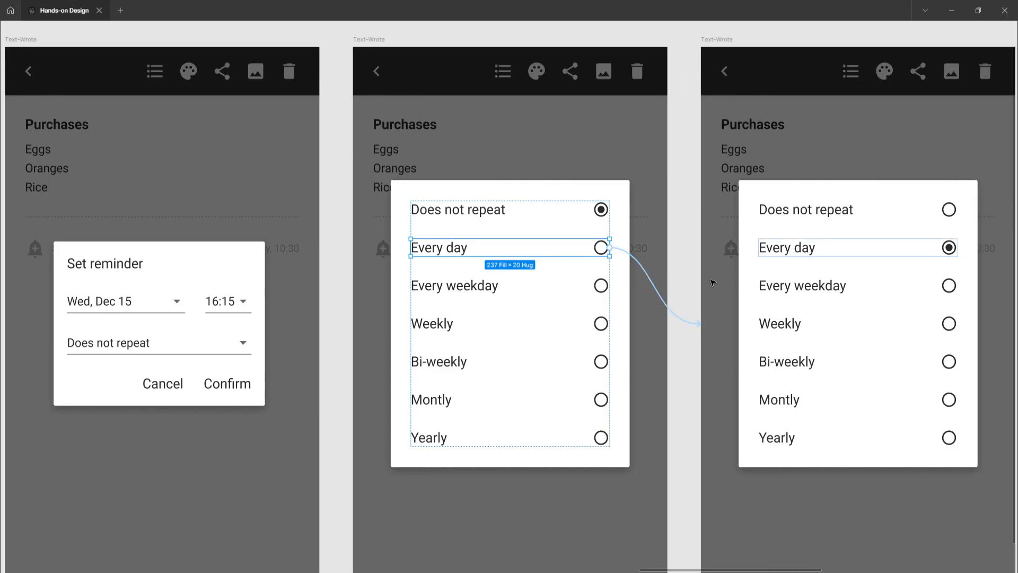
pyautogui.hscroll(2, 716, 281)
pyautogui.click(663, 318)
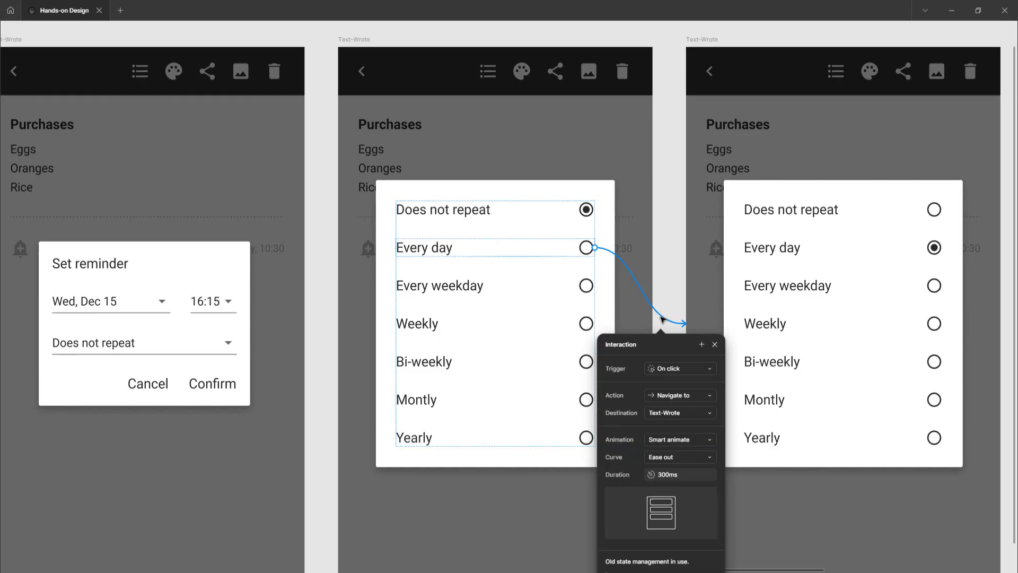
pyautogui.click(674, 276)
# Inspect the after-delay interaction linking the Every day selection frame to the Set reminder dialog
pyautogui.hscroll(8, 674, 279)
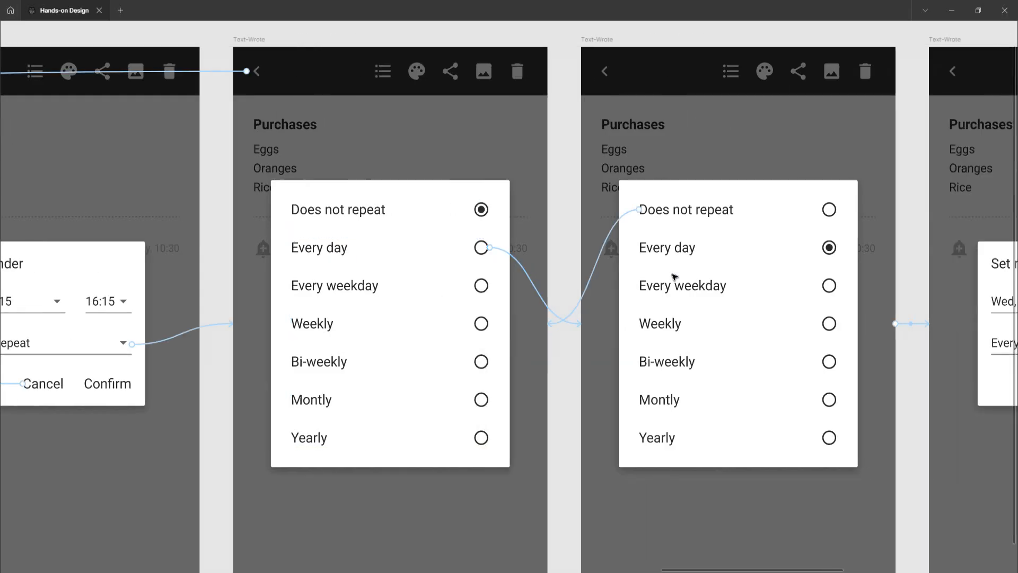
pyautogui.hscroll(2, 673, 279)
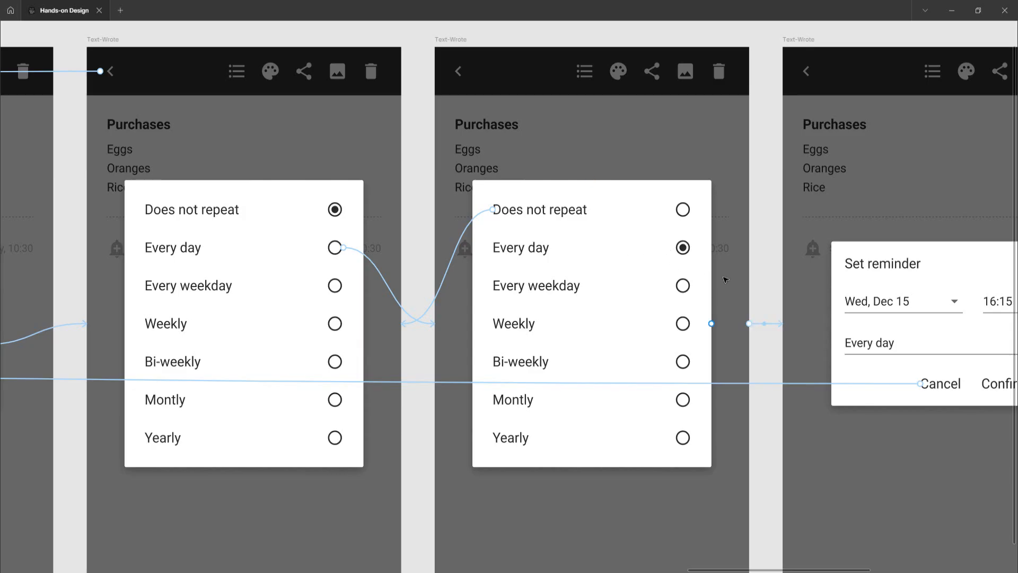
pyautogui.click(748, 324)
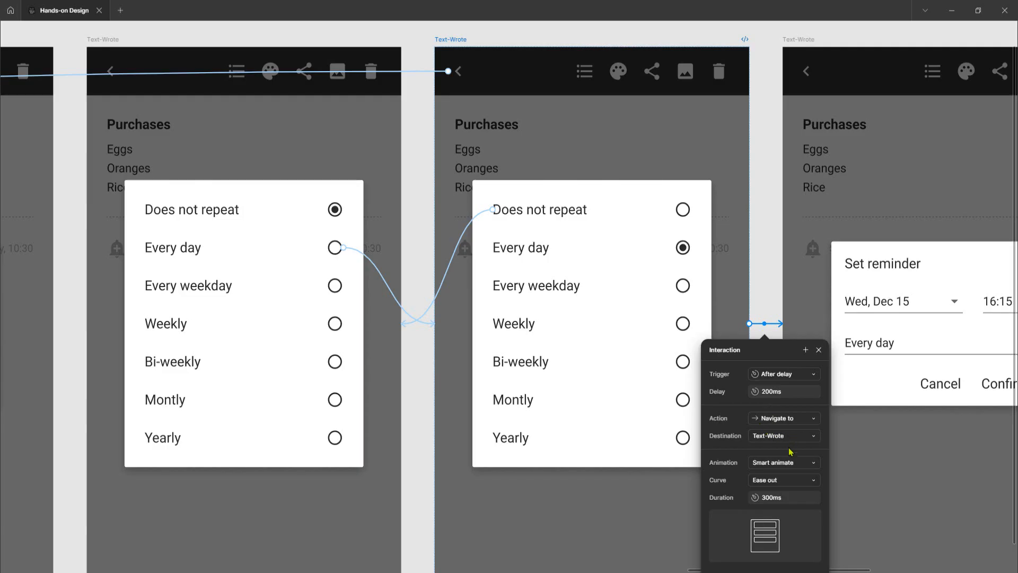
pyautogui.click(772, 284)
# Inspect the Confirm interaction of the Set reminder dialog set to Every day
pyautogui.hscroll(6, 766, 289)
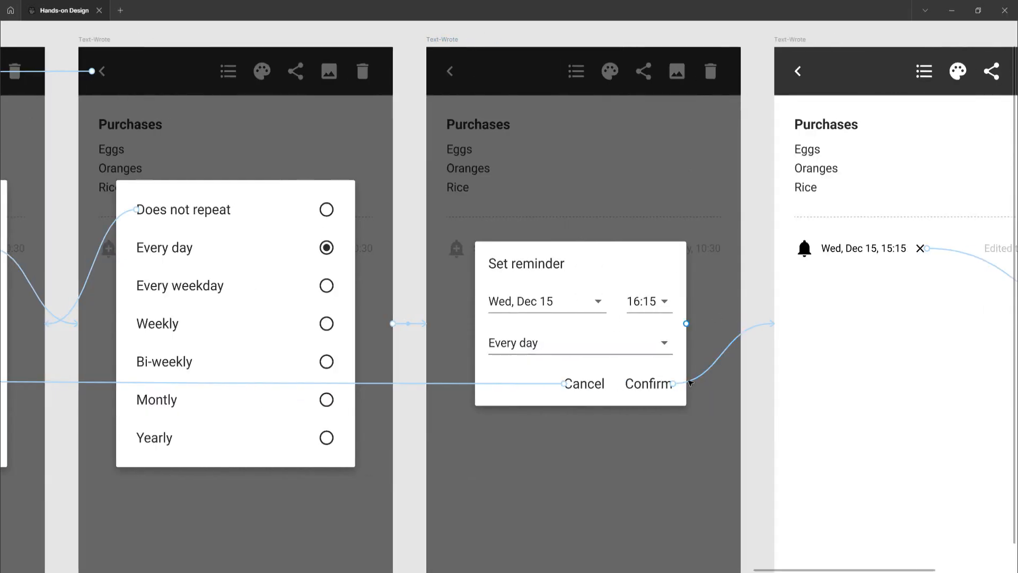
pyautogui.click(731, 339)
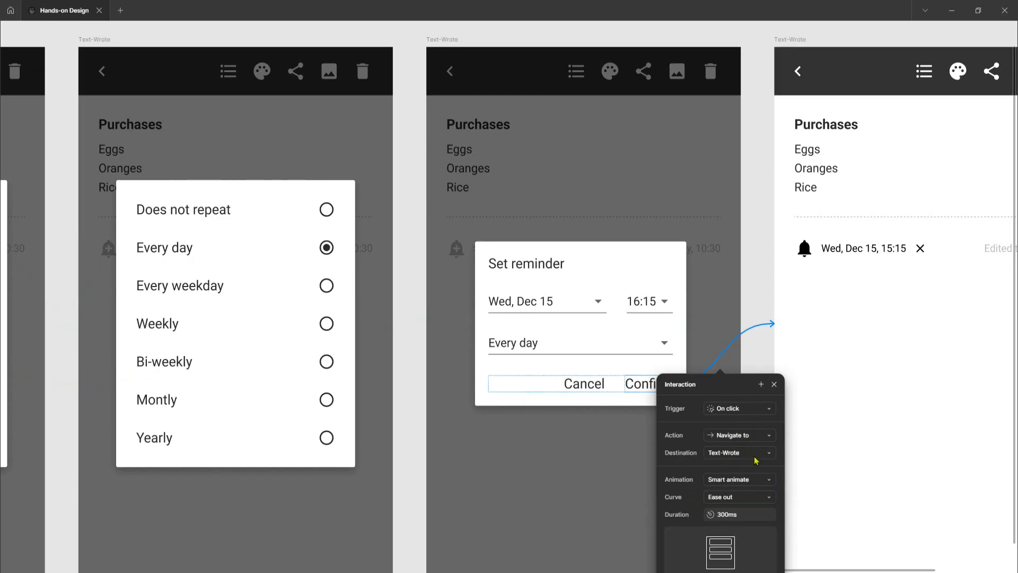
pyautogui.click(762, 303)
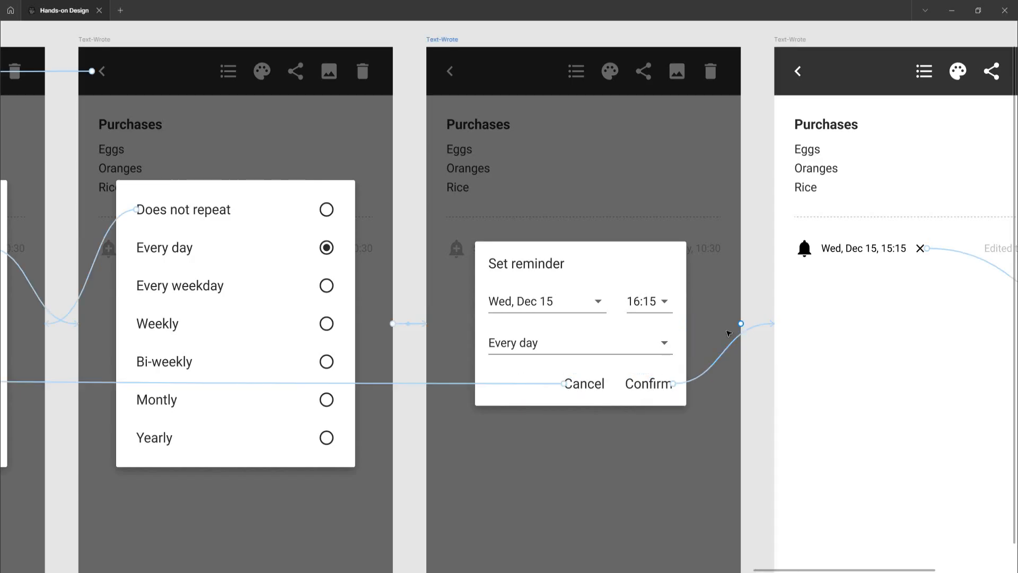
# Inspect the Cancel interaction of the remove reminder confirmation dialog
pyautogui.hscroll(5, 723, 336)
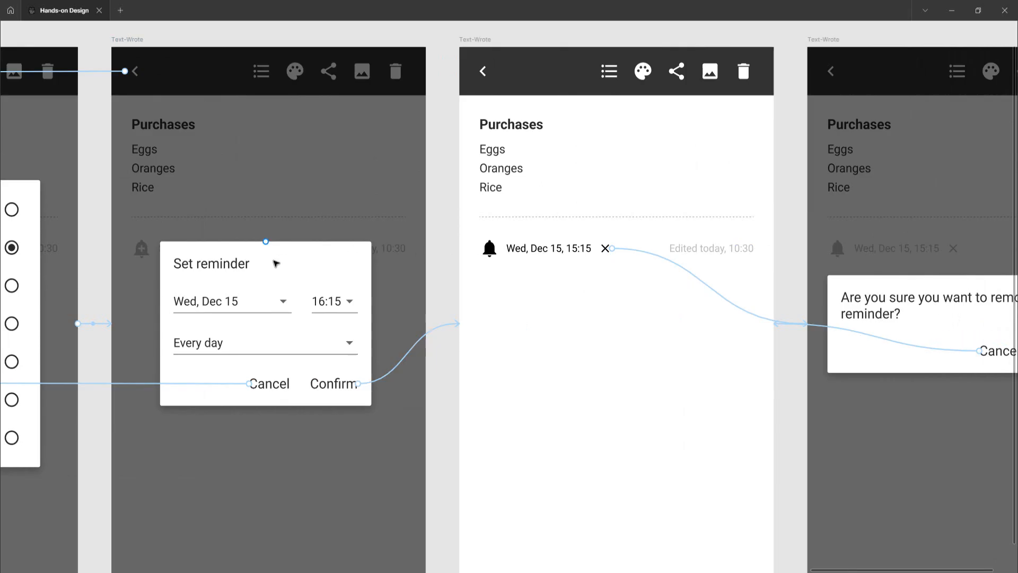
pyautogui.hscroll(-2, 274, 263)
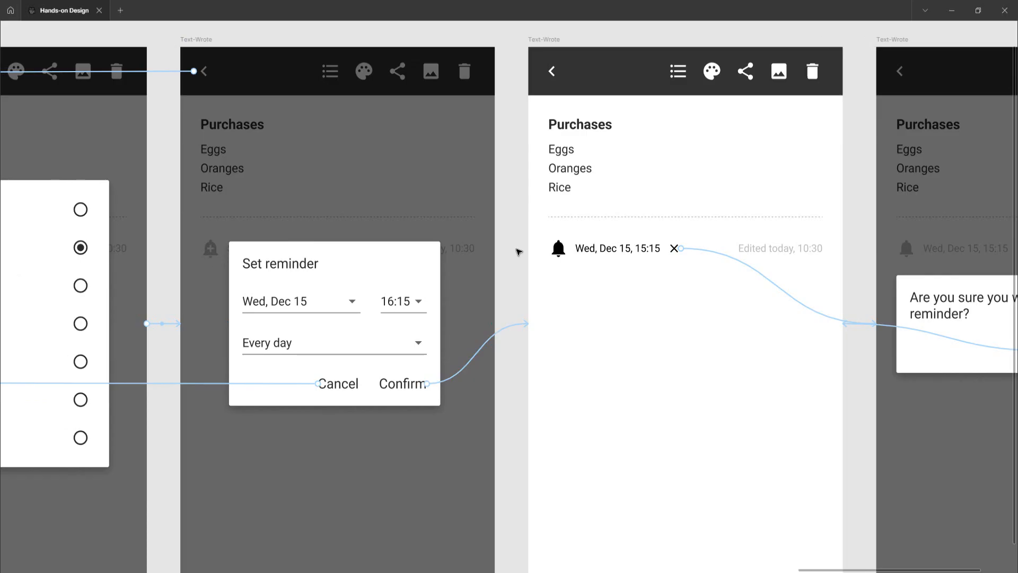
pyautogui.hscroll(3, 519, 252)
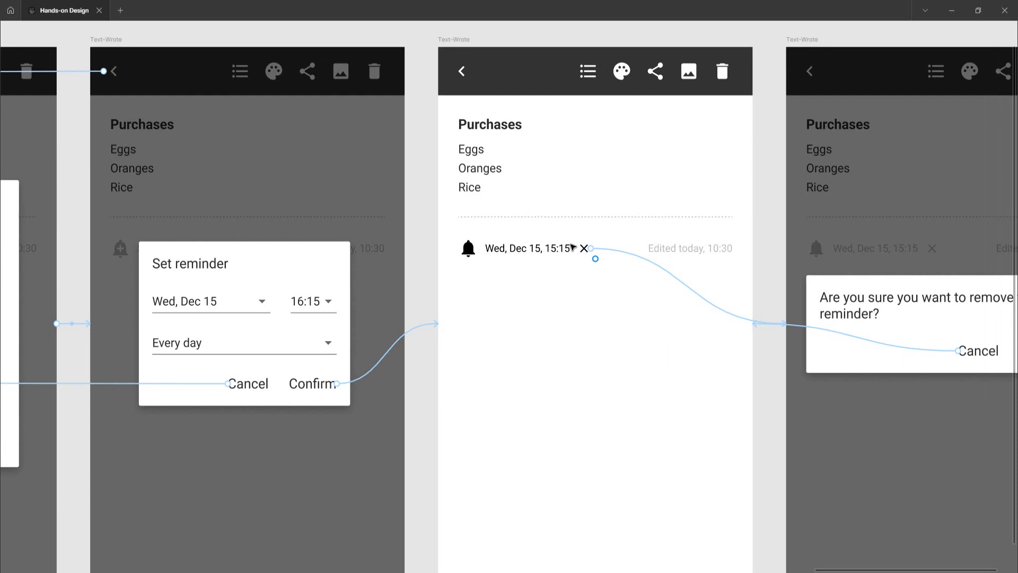
pyautogui.hscroll(5, 596, 289)
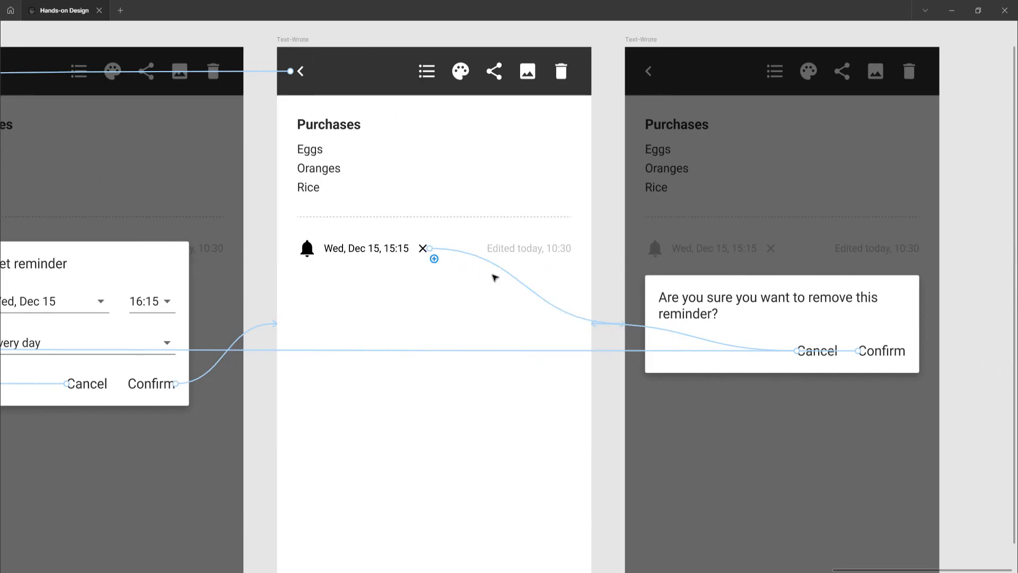
pyautogui.hscroll(4, 610, 317)
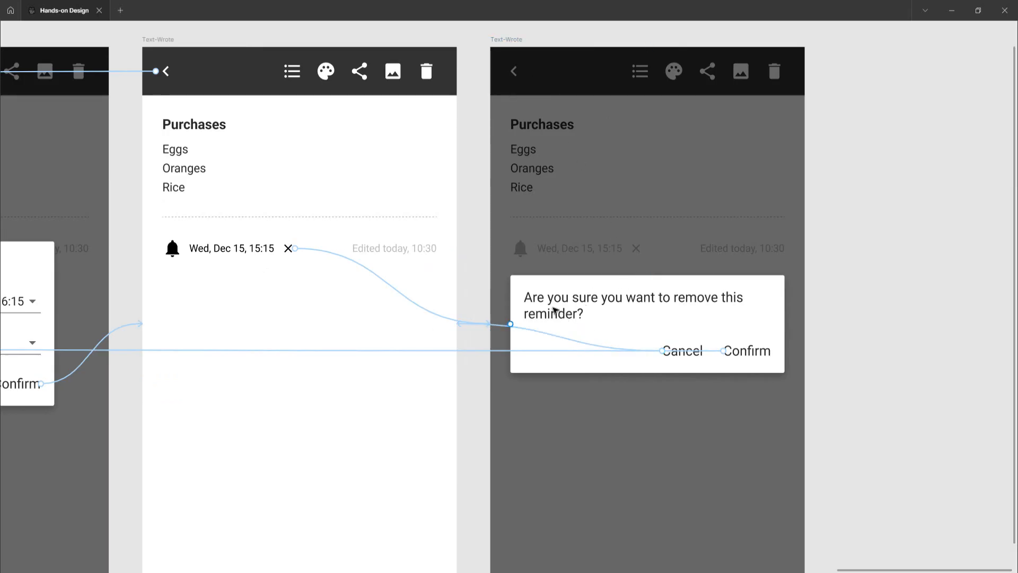
pyautogui.click(543, 336)
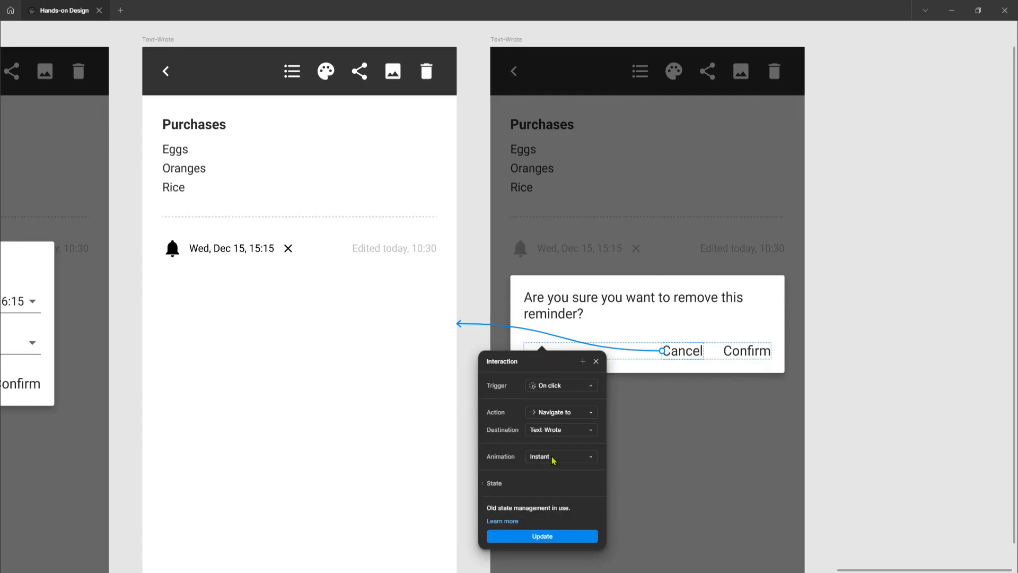
# Inspect the Confirm interaction of the remove reminder confirmation dialog
pyautogui.click(746, 355)
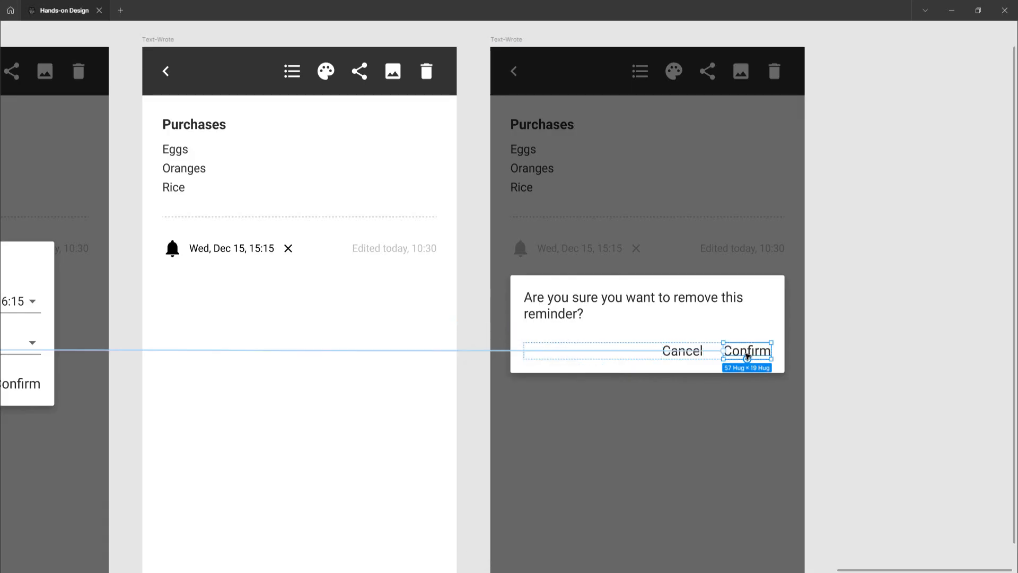
pyautogui.click(473, 351)
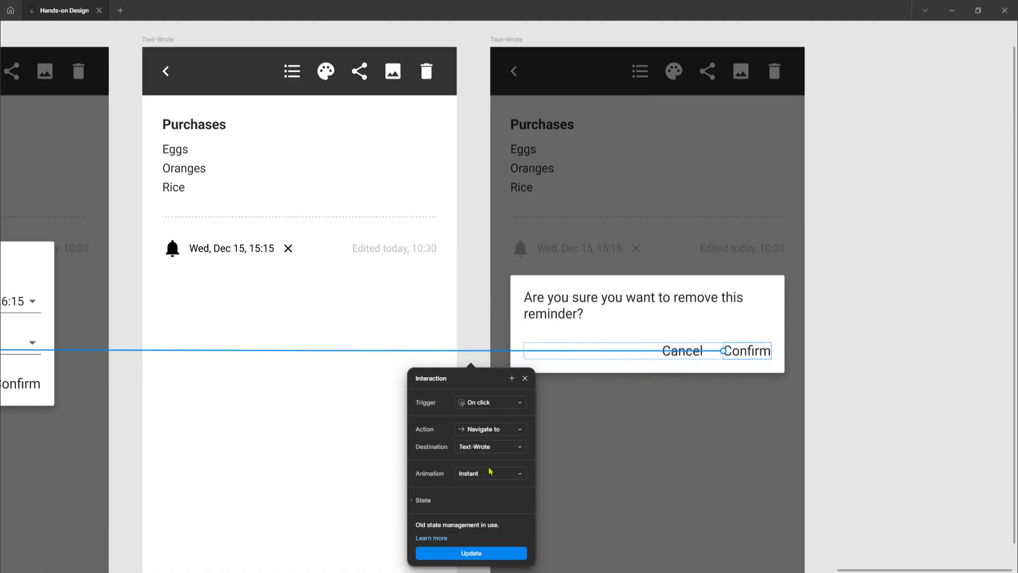
# Inspect the on-click interaction of the add-reminder bell icon in the first note frame
pyautogui.hscroll(3, 753, 385)
pyautogui.scroll(-10, 752, 388)
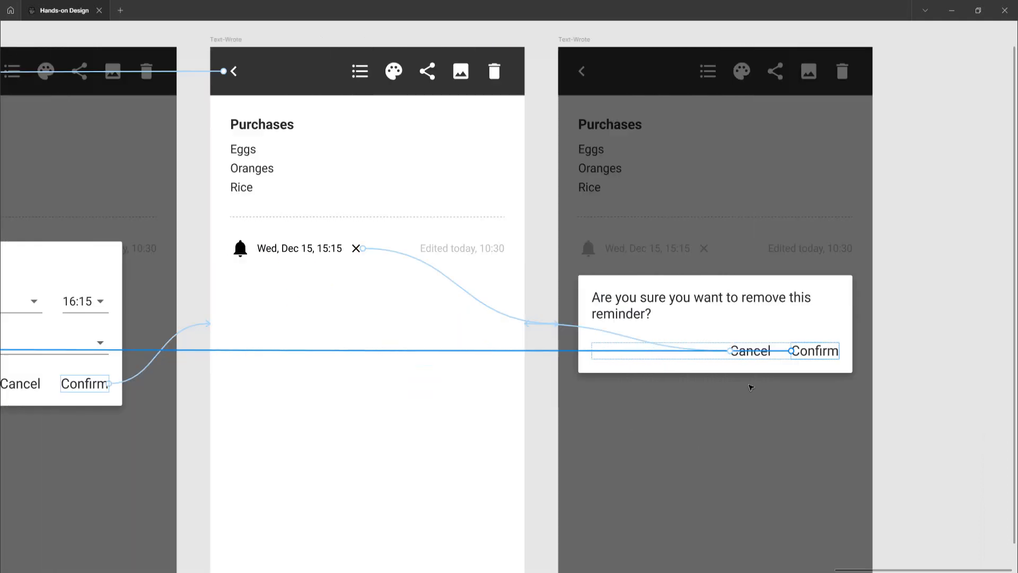
pyautogui.hscroll(-15, 732, 392)
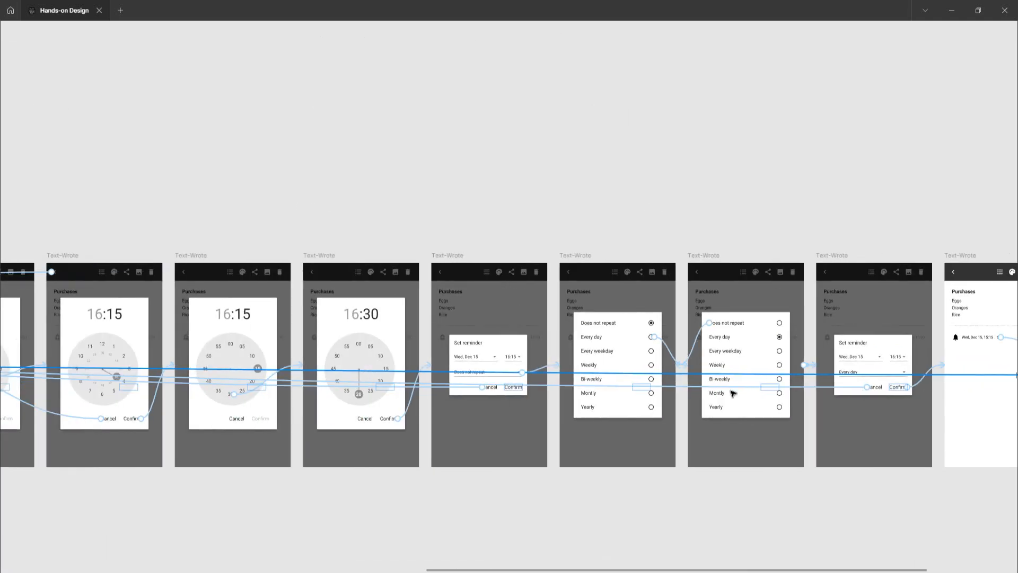
pyautogui.hscroll(-9, 733, 392)
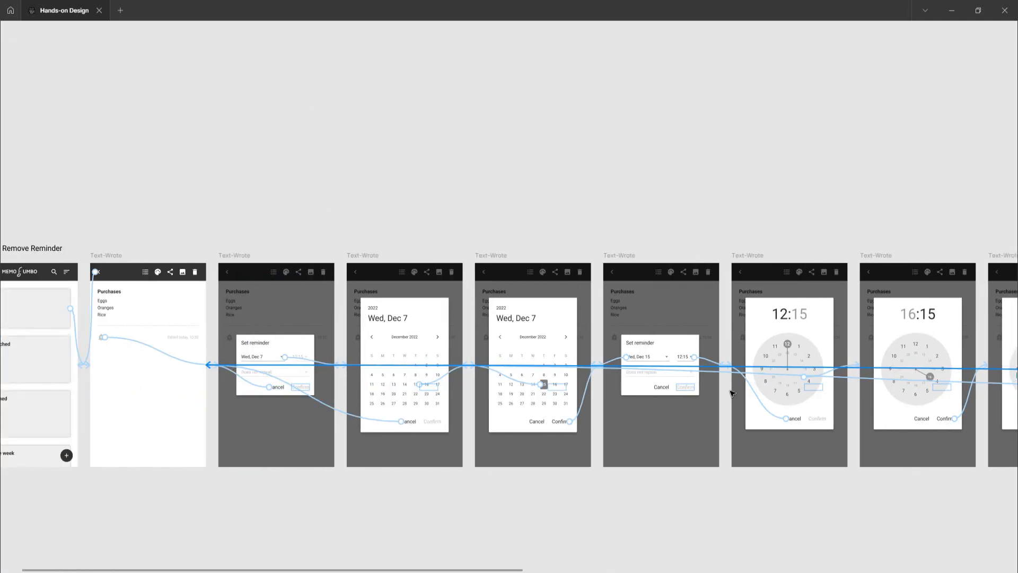
pyautogui.scroll(5, 450, 370)
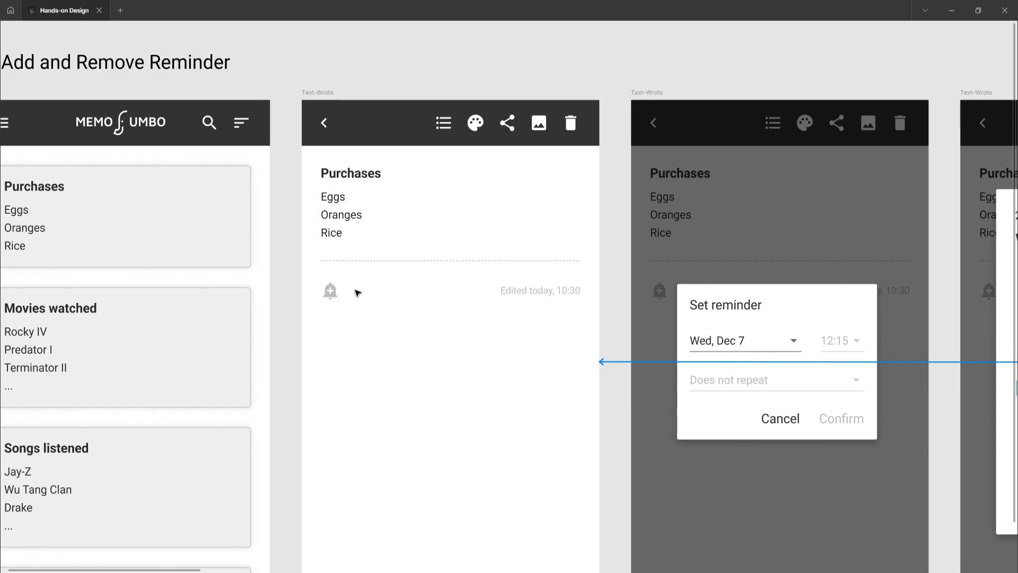
pyautogui.scroll(-3, 358, 293)
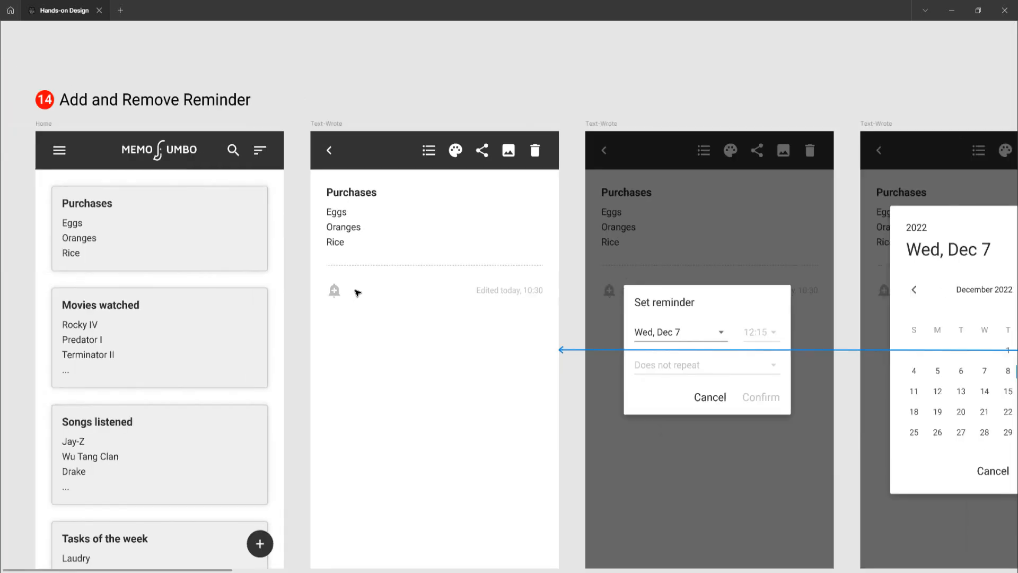
pyautogui.hscroll(1, 358, 293)
pyautogui.hscroll(3, 358, 292)
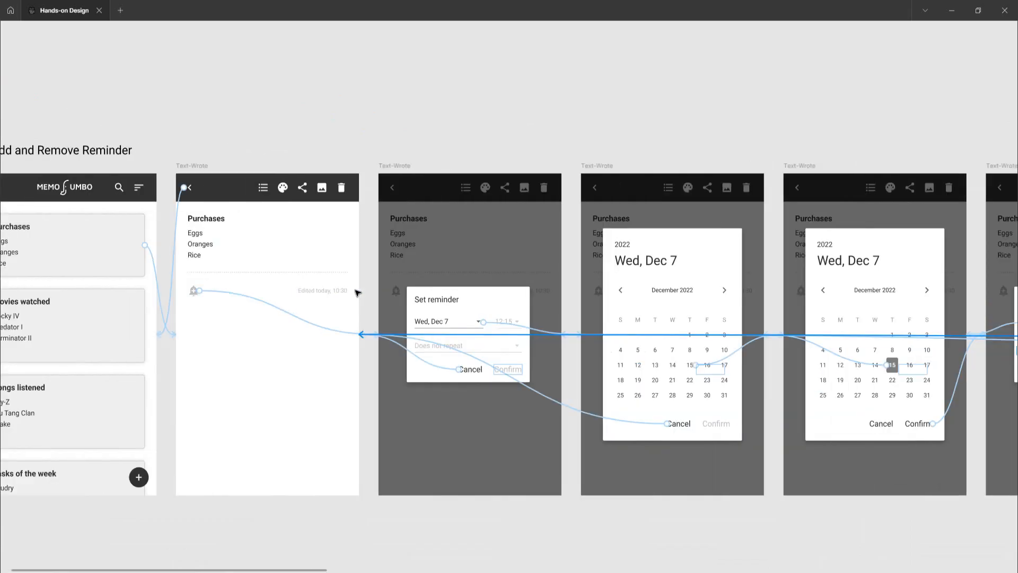
pyautogui.scroll(5, 216, 289)
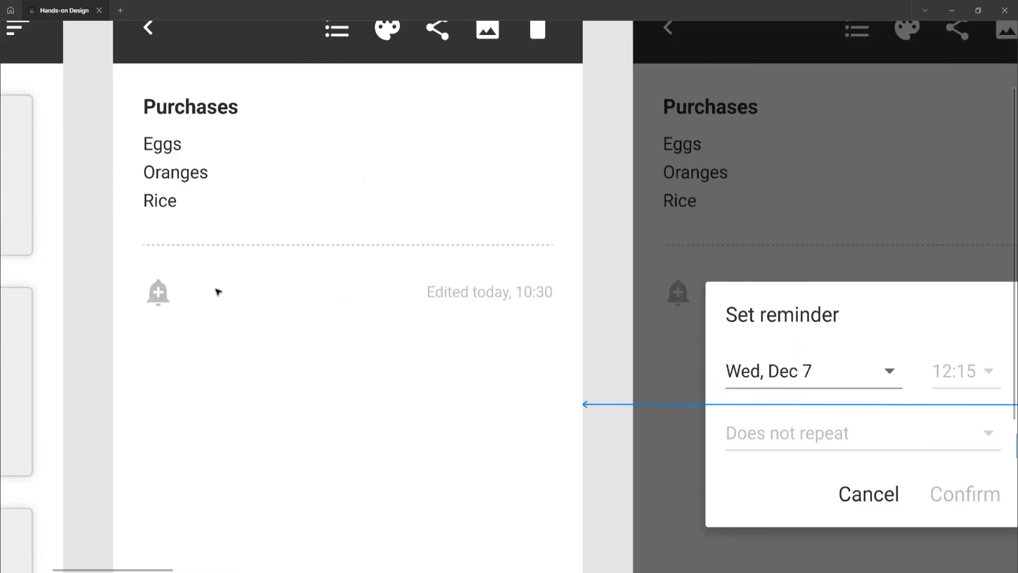
pyautogui.doubleClick(197, 295)
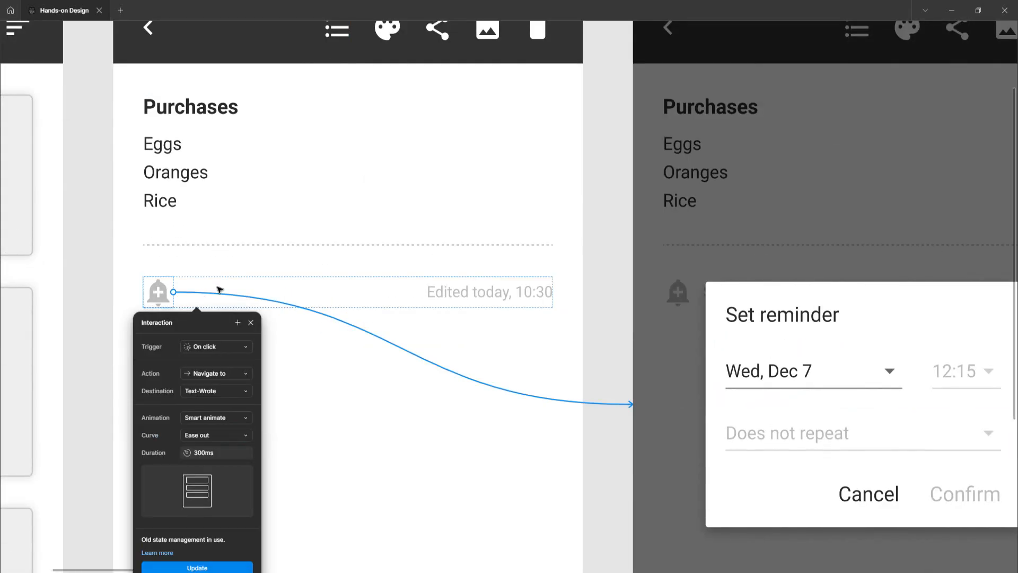
pyautogui.click(217, 287)
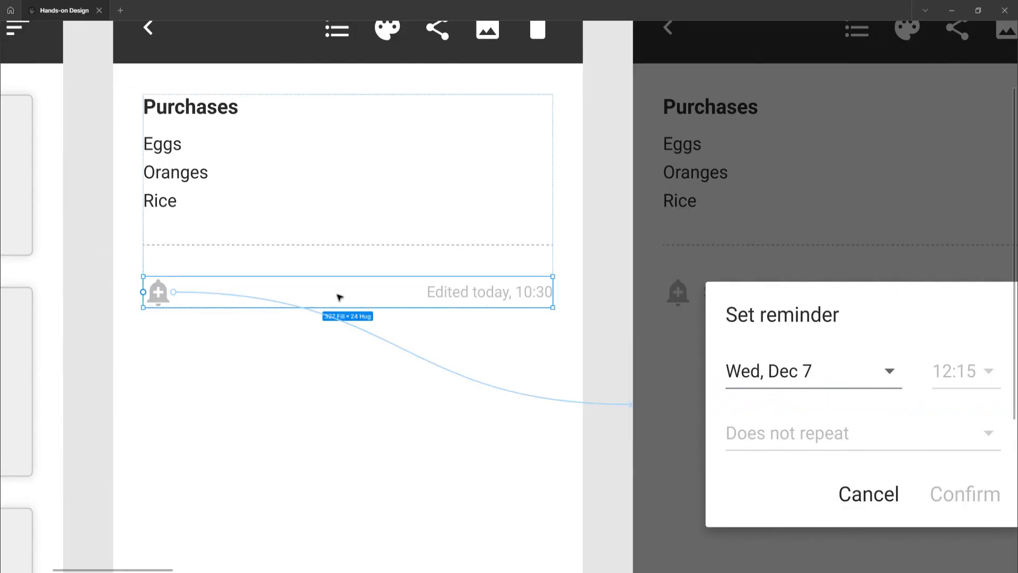
# Review the sequence of reminder frames across the Add and Remove Reminder flow
pyautogui.scroll(-3, 418, 311)
pyautogui.hscroll(15, 420, 313)
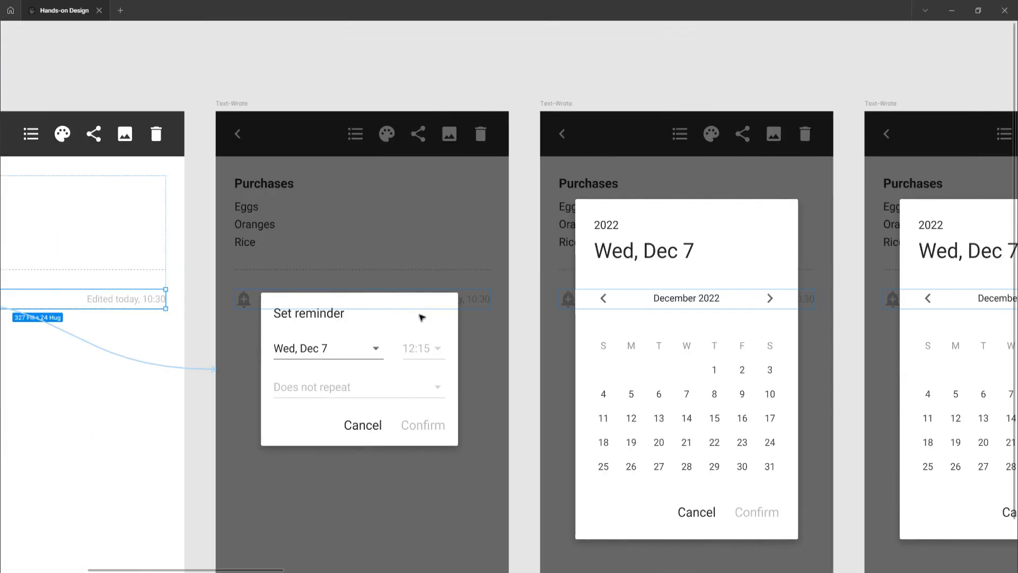
pyautogui.hscroll(15, 431, 324)
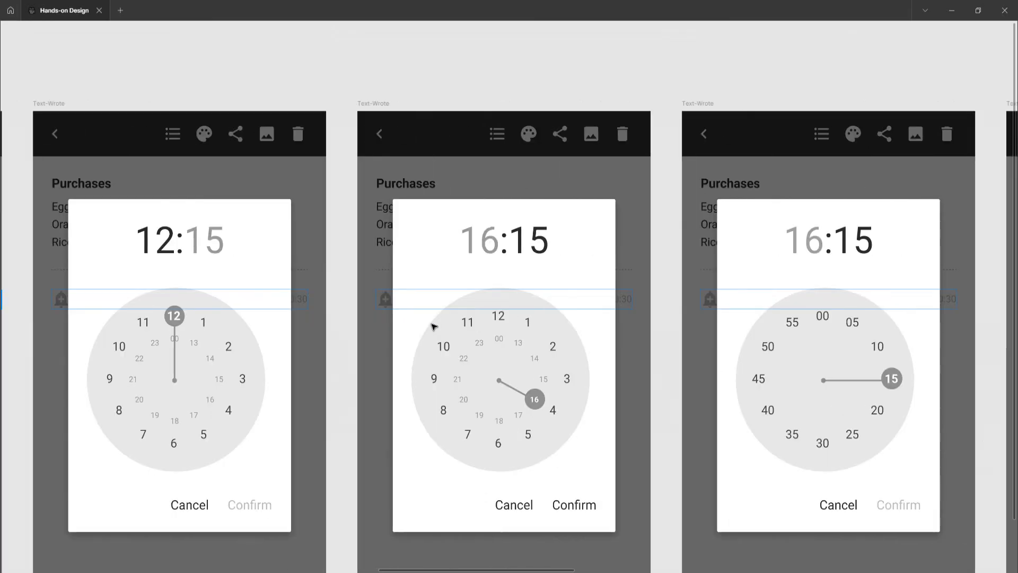
pyautogui.hscroll(15, 447, 343)
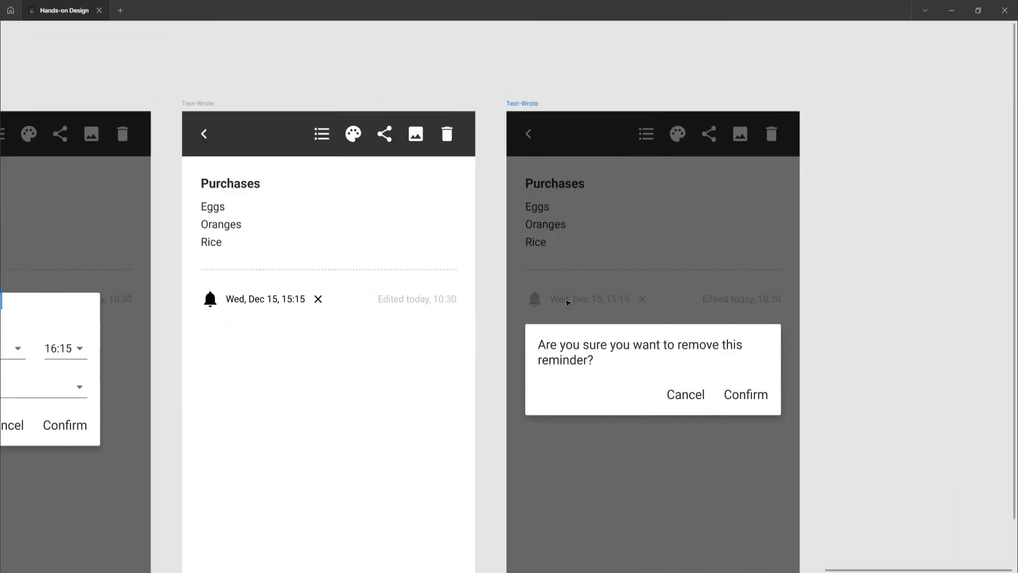
pyautogui.click(568, 303)
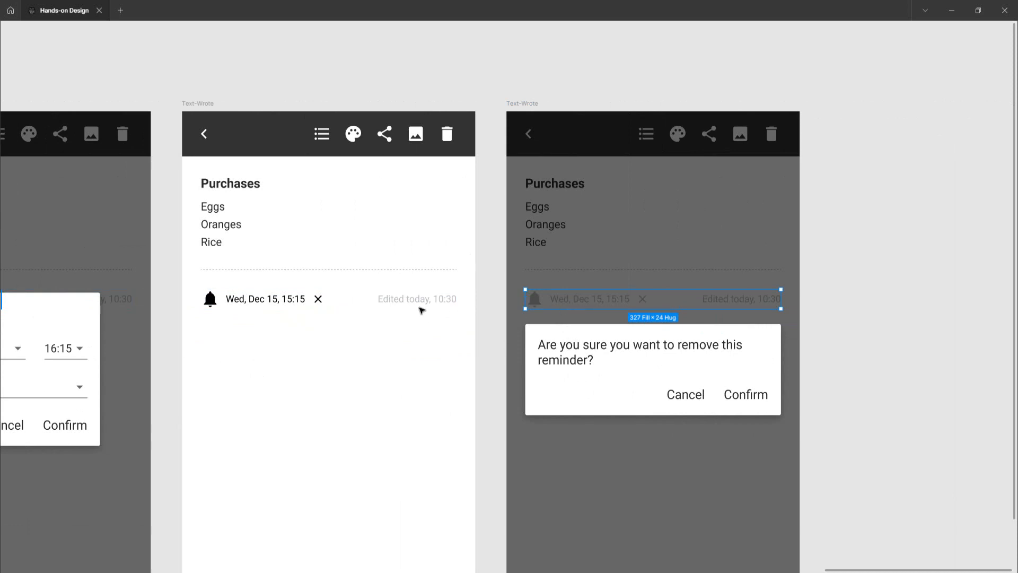
pyautogui.scroll(-5, 421, 308)
pyautogui.hscroll(-20, 422, 307)
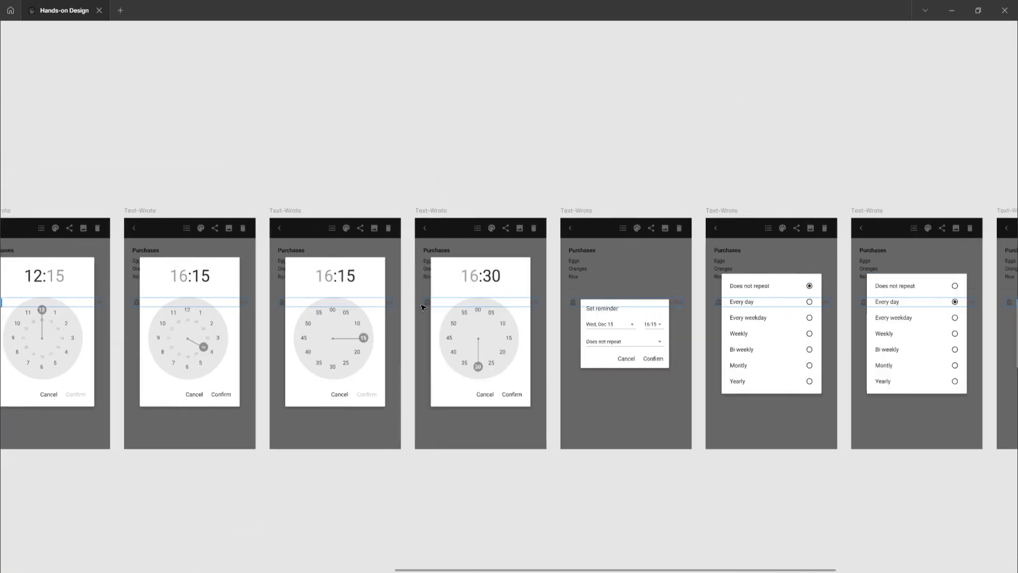
pyautogui.hscroll(-10, 422, 308)
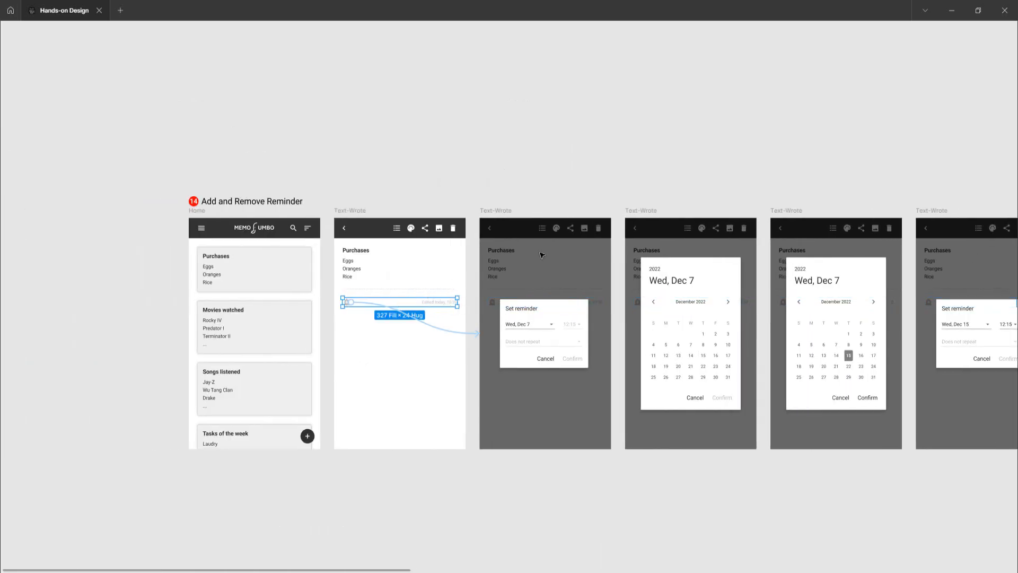
pyautogui.scroll(5, 498, 305)
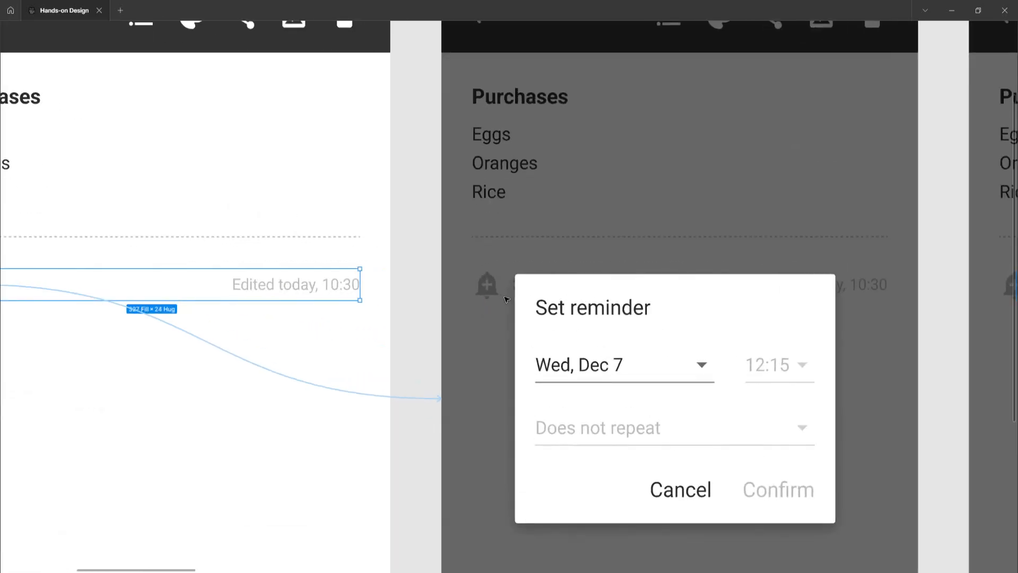
pyautogui.scroll(-4, 504, 302)
# Duplicate the first Set reminder frame and place the copy below the original
pyautogui.click(505, 198)
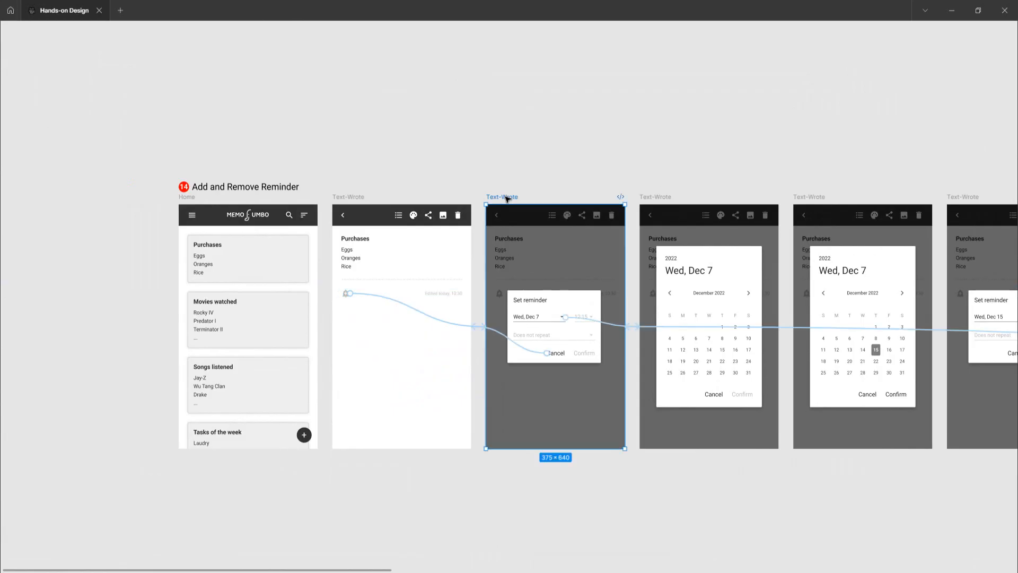
pyautogui.scroll(-2, 506, 191)
pyautogui.moveTo(505, 157); pyautogui.dragTo(490, 423)
pyautogui.moveTo(428, 445); pyautogui.dragTo(387, 482)
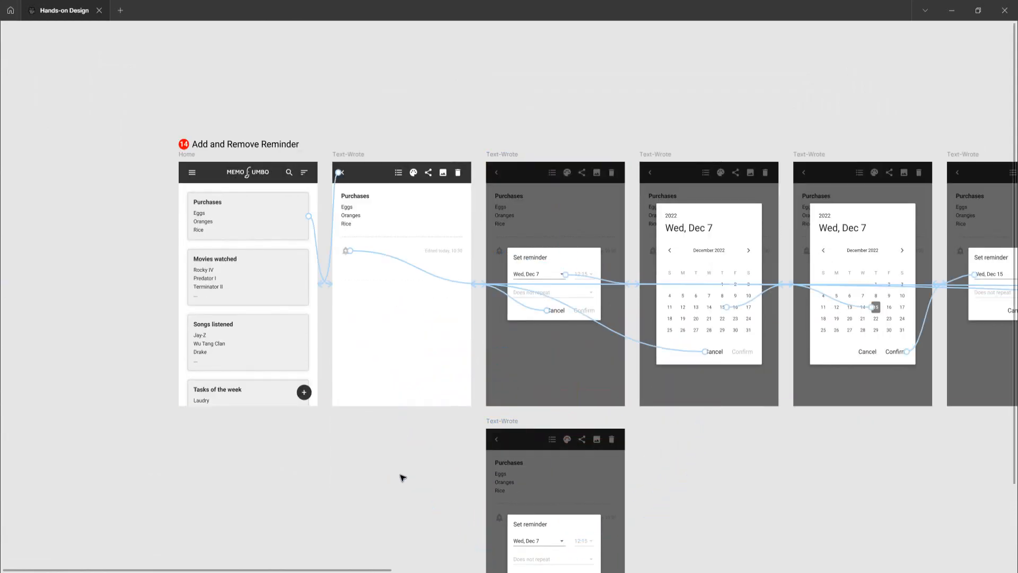
# Delete the Cancel and date-field interactions from the duplicated Set reminder frame
pyautogui.scroll(-5, 506, 422)
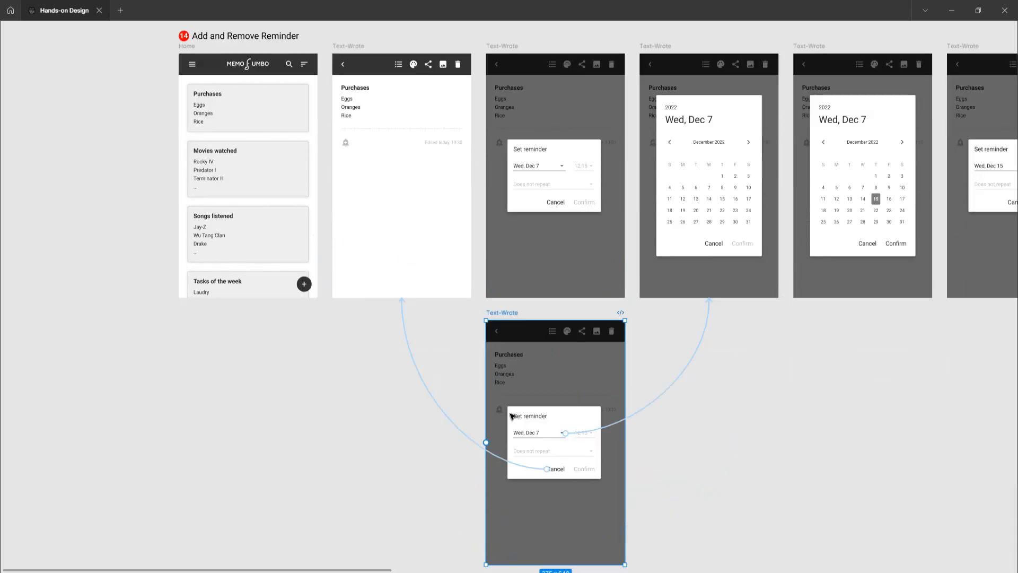
pyautogui.click(452, 422)
pyautogui.press('Delete')
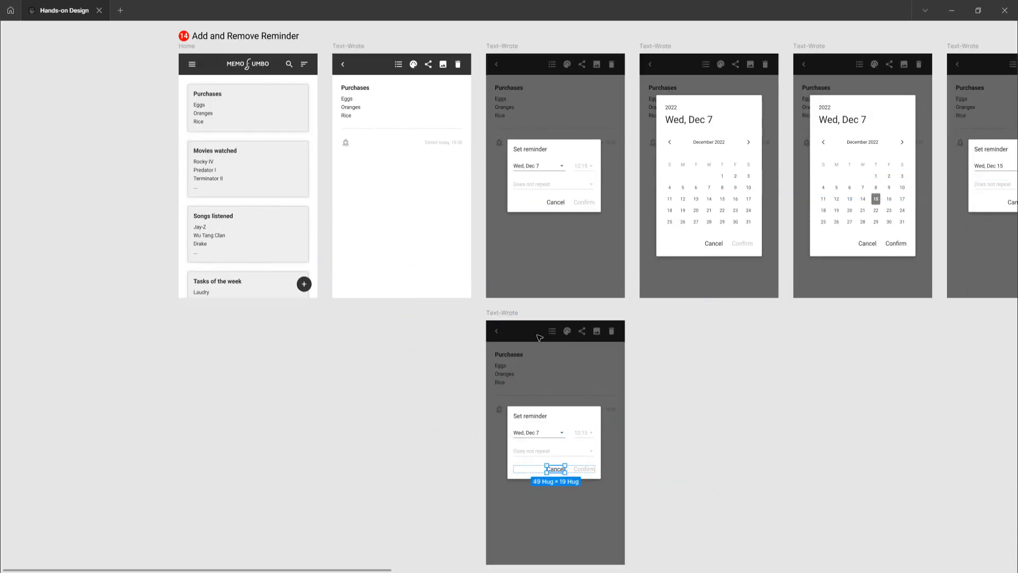
pyautogui.click(503, 313)
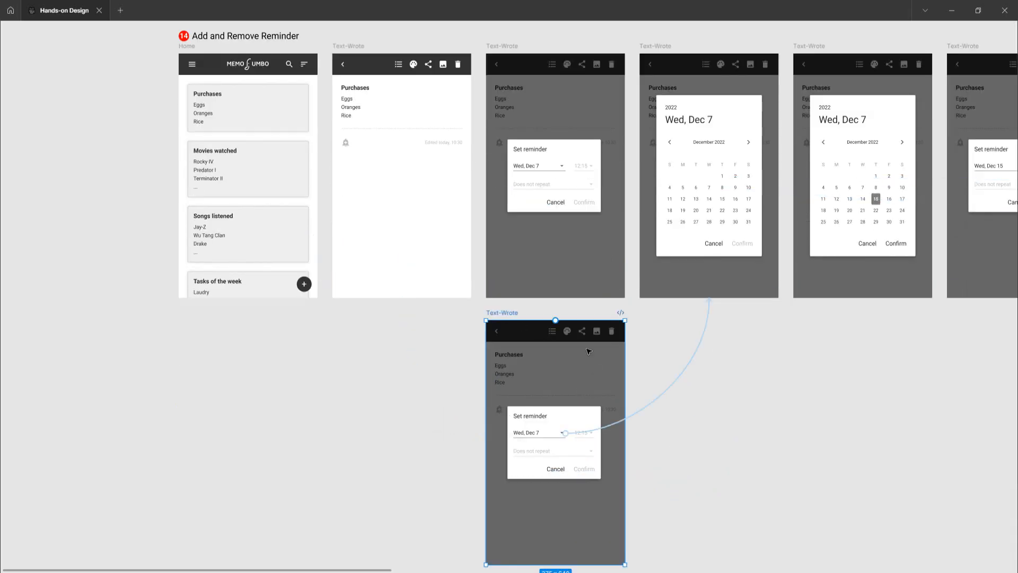
pyautogui.click(676, 383)
pyautogui.press('Delete')
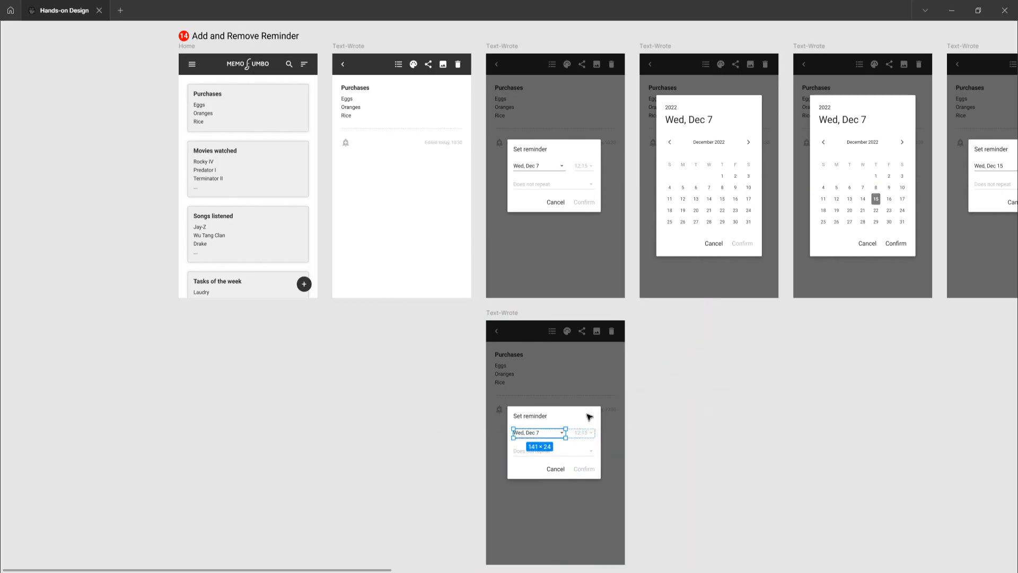
# Delete the Set reminder dialog from the duplicated frame
pyautogui.click(641, 419)
pyautogui.click(586, 438)
pyautogui.press('Delete')
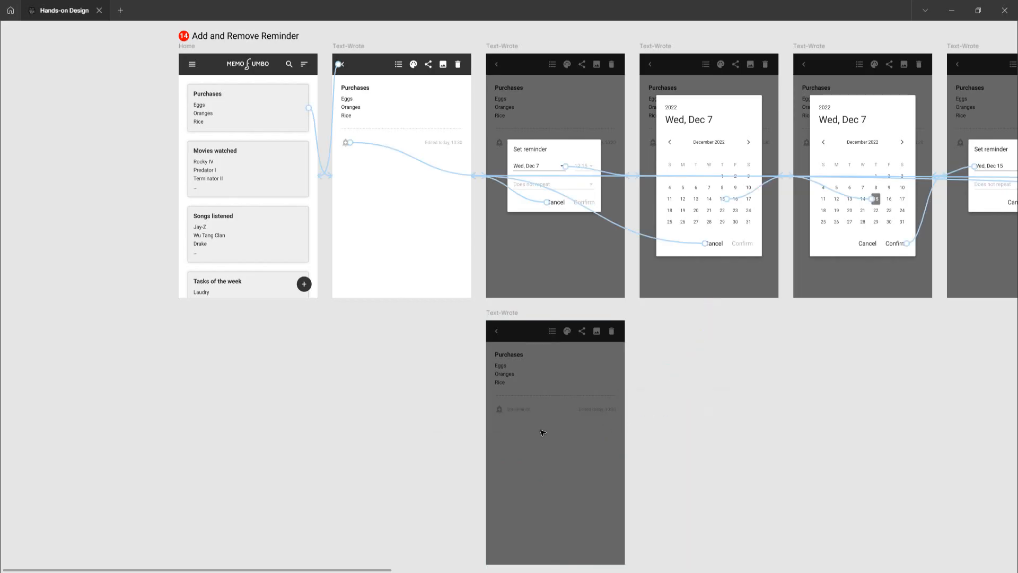
pyautogui.click(530, 454)
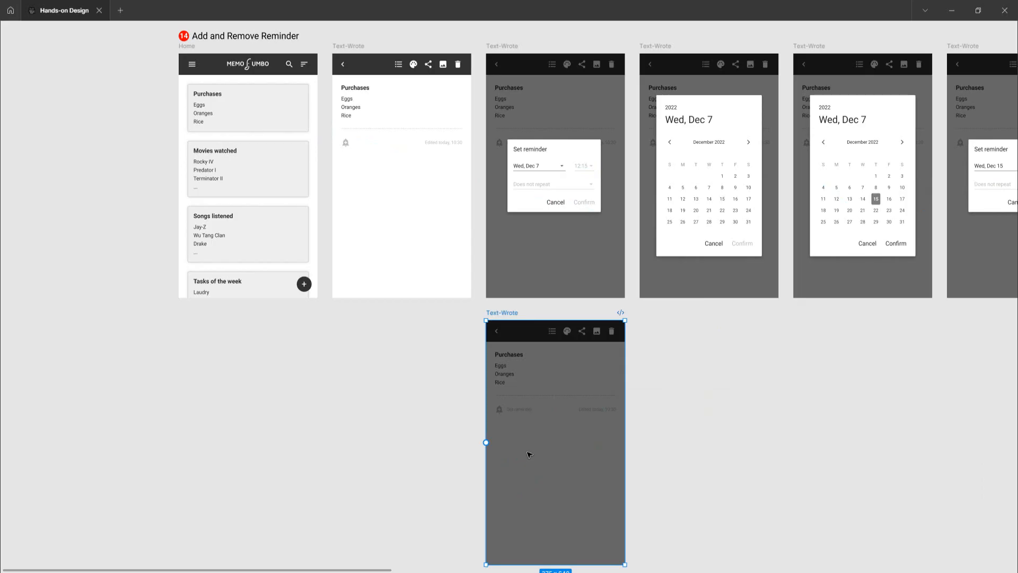
pyautogui.press('Delete')
pyautogui.hotkey('ctrl', 'z')
pyautogui.scroll(2, 525, 410)
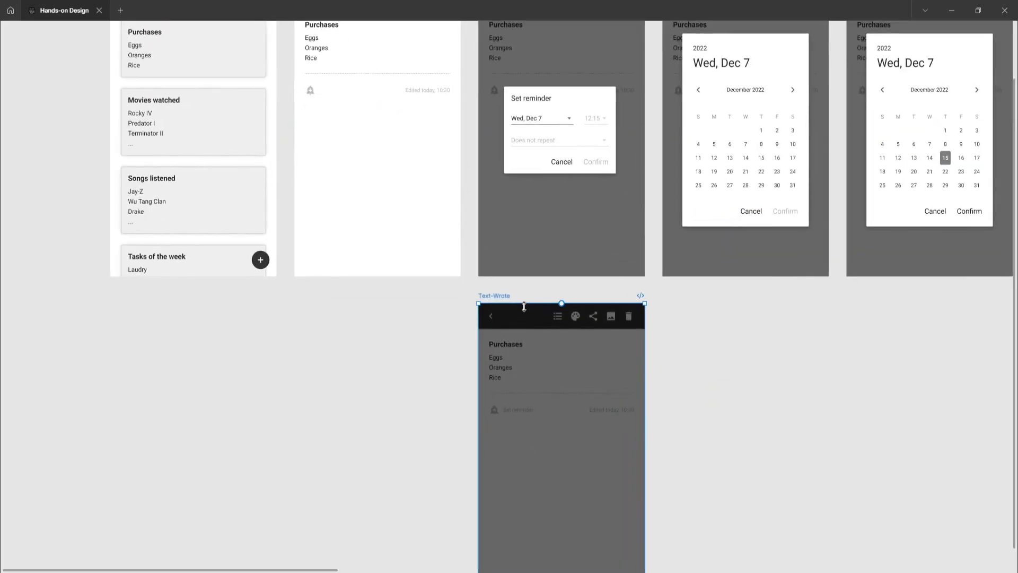
pyautogui.moveTo(524, 306); pyautogui.dragTo(523, 330)
pyautogui.hotkey('ctrl', 'z')
# Select the Set reminder label beside the bell in the duplicated frame
pyautogui.click(514, 411)
pyautogui.scroll(5, 513, 410)
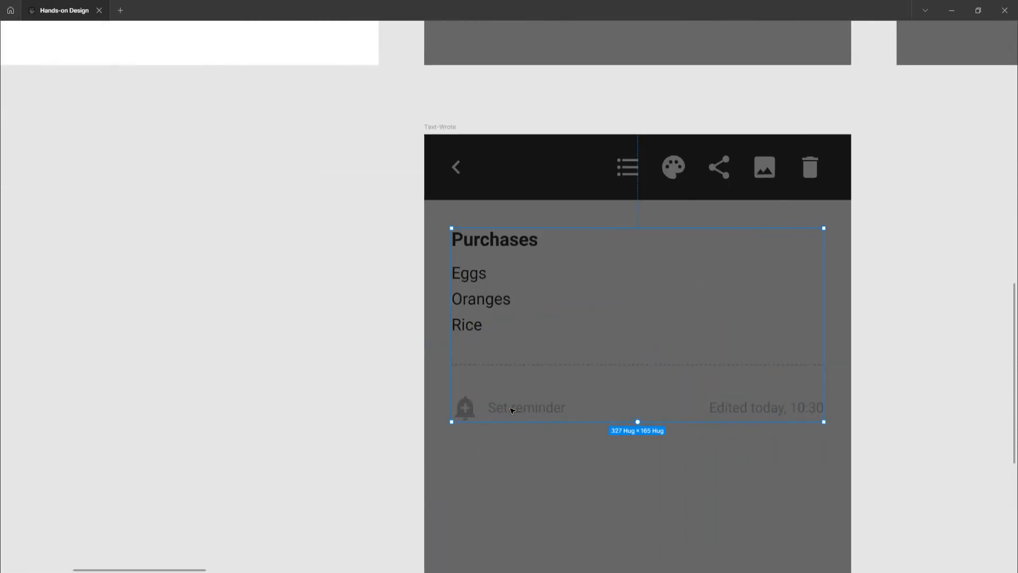
pyautogui.doubleClick(513, 409)
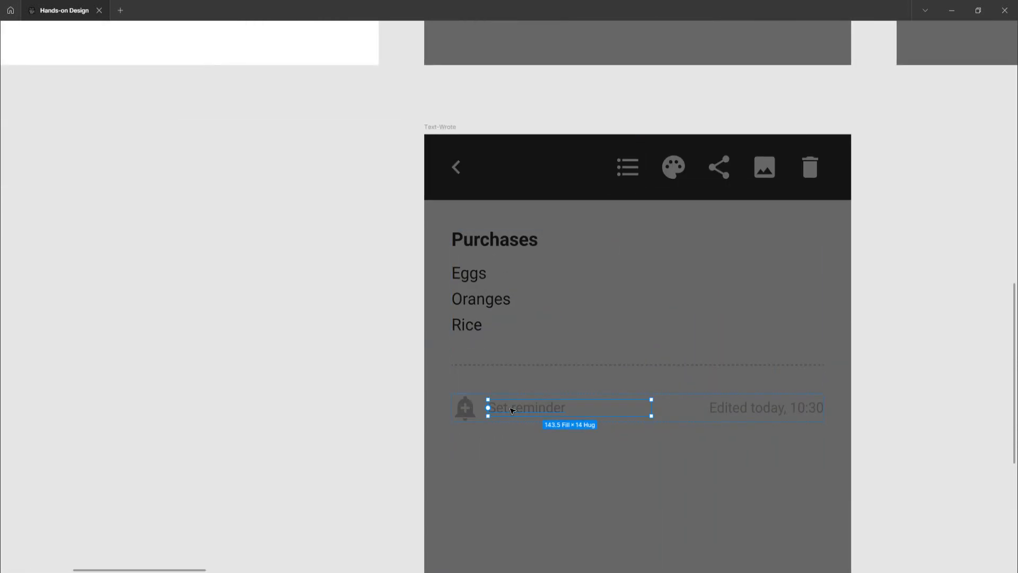
pyautogui.scroll(-10, 513, 410)
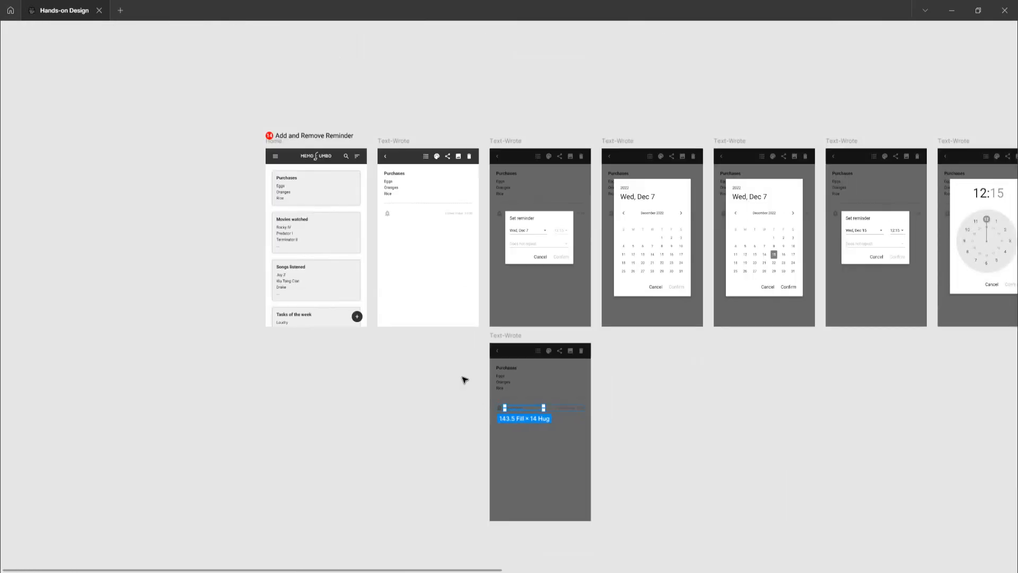
# Examine the bell icon and the faint Set reminder label layers in the first note frame
pyautogui.scroll(10, 388, 346)
pyautogui.click(388, 347)
pyautogui.doubleClick(386, 347)
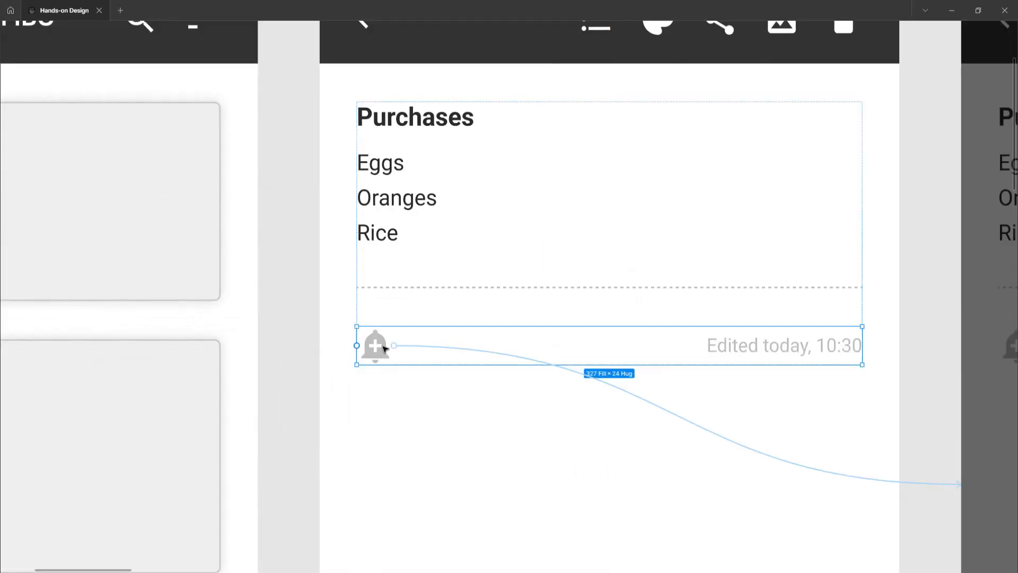
pyautogui.doubleClick(386, 347)
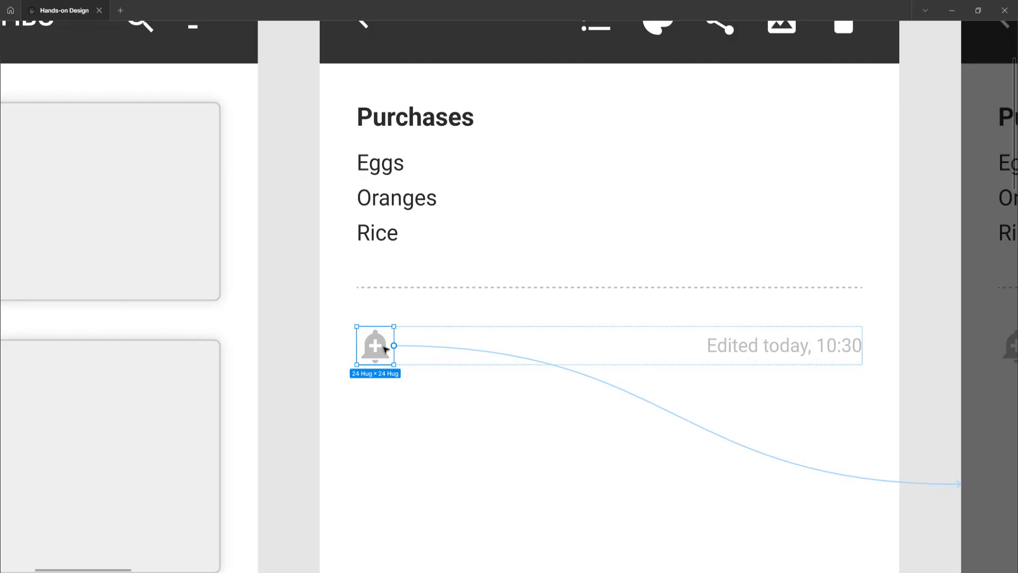
pyautogui.press('Tab')
pyautogui.scroll(-10, 380, 356)
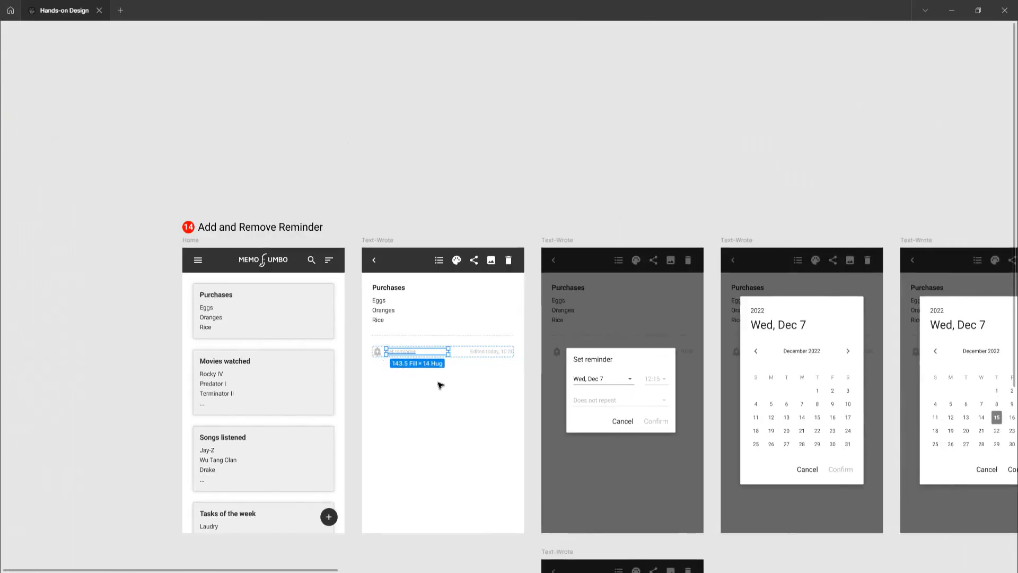
pyautogui.hotkey('shift', 'Tab')
pyautogui.scroll(5, 396, 354)
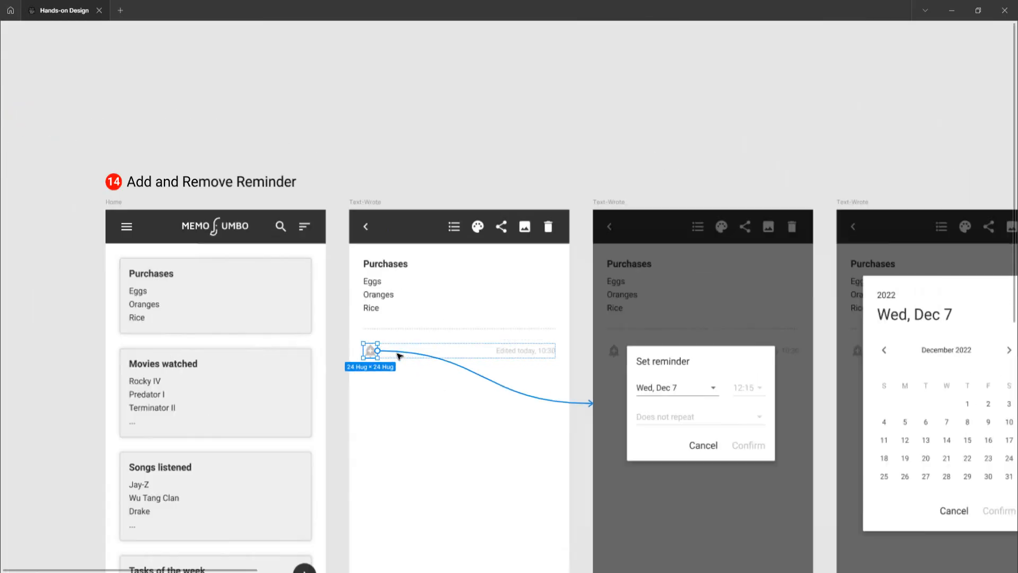
pyautogui.click(502, 384)
pyautogui.press('Escape')
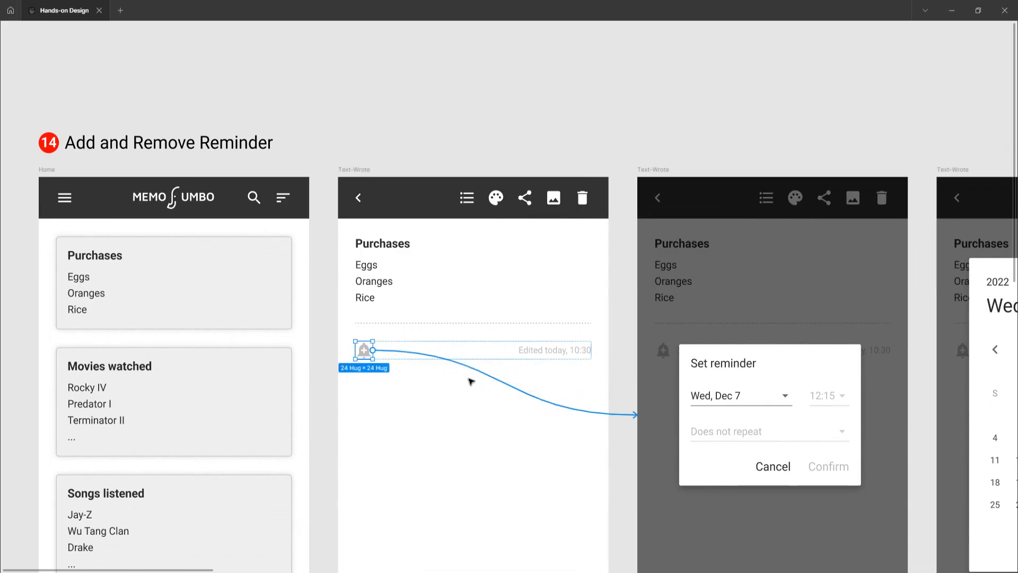
pyautogui.click(382, 348)
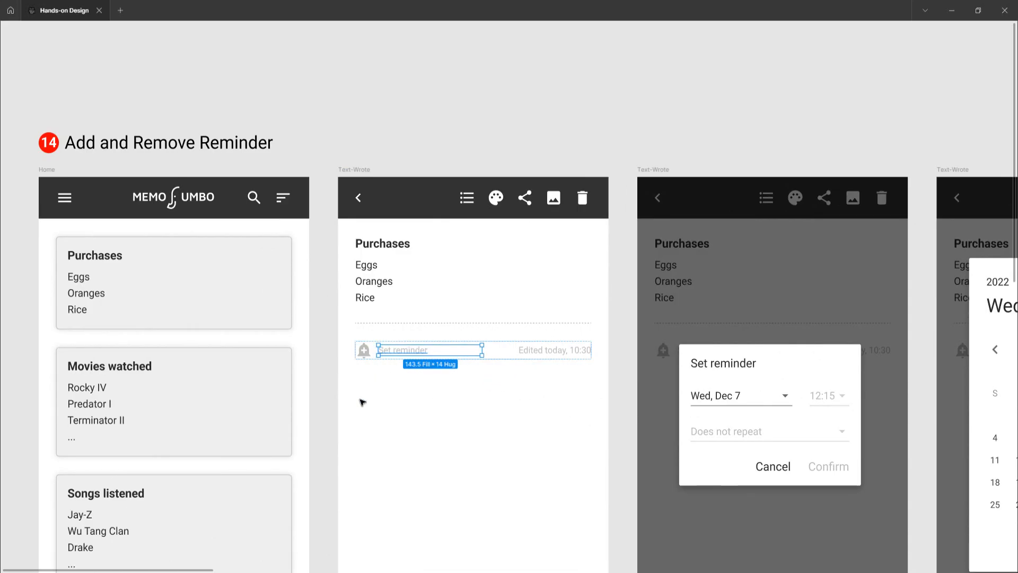
pyautogui.click(363, 350)
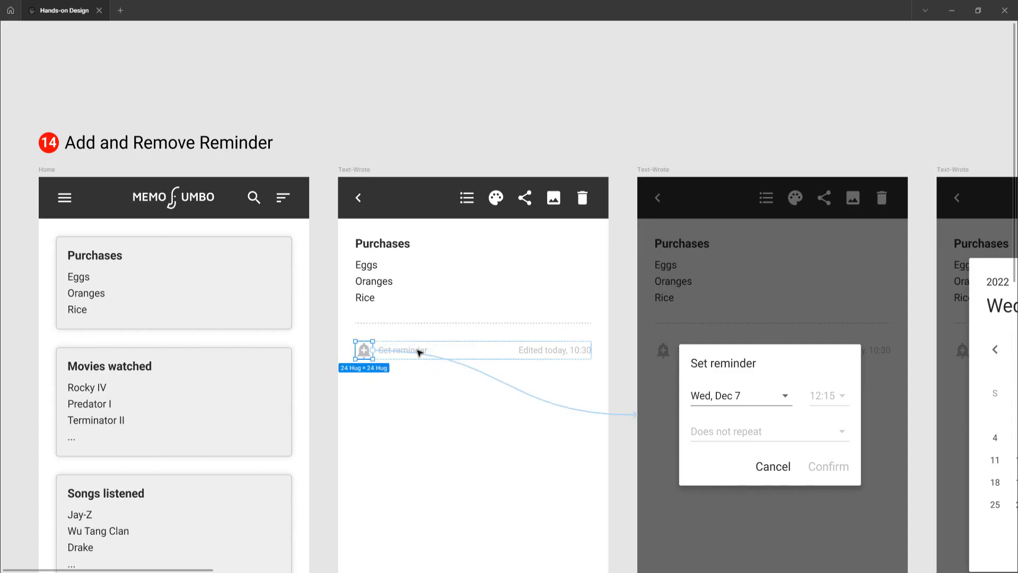
pyautogui.click(337, 372)
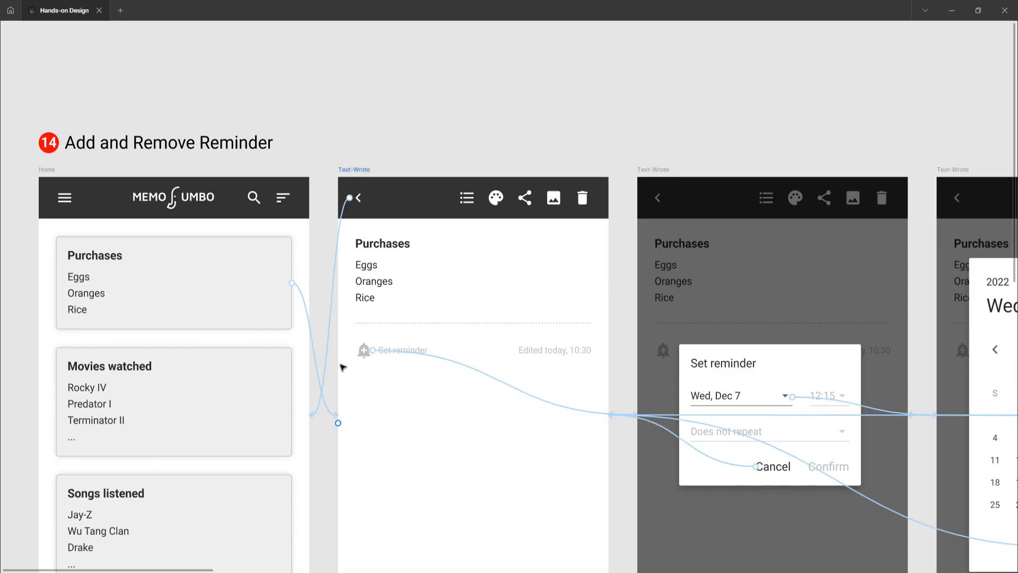
# Delete the duplicated note frame beneath the first Set reminder frame
pyautogui.scroll(-10, 344, 364)
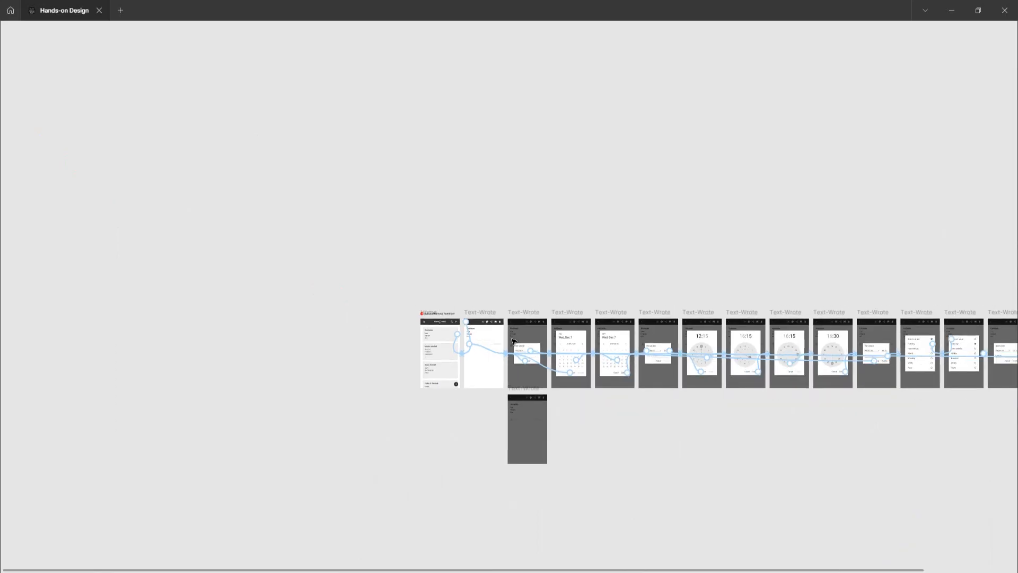
pyautogui.scroll(5, 514, 415)
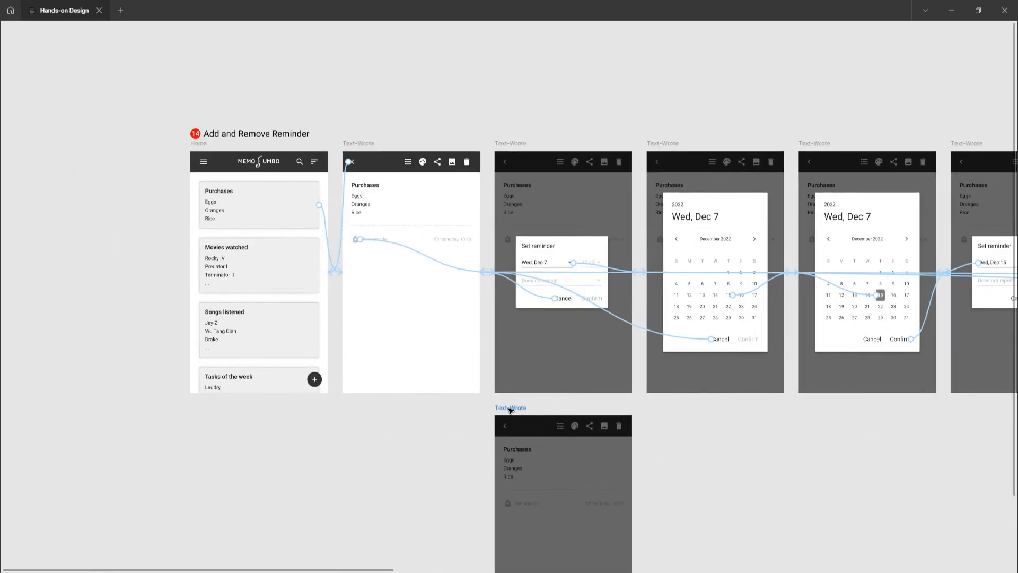
pyautogui.click(510, 410)
pyautogui.press('Delete')
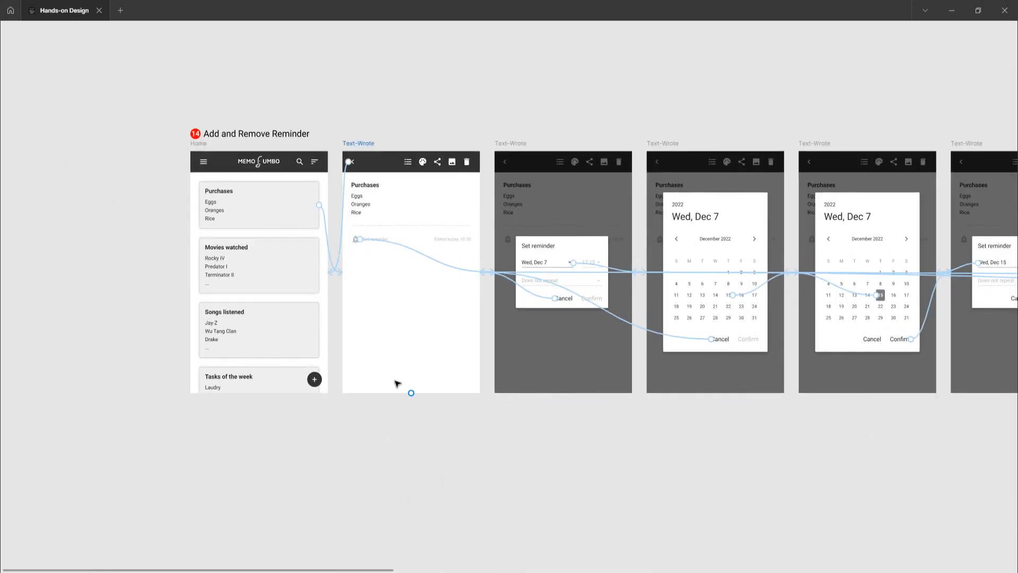
pyautogui.scroll(-5, 375, 371)
pyautogui.hscroll(3, 375, 371)
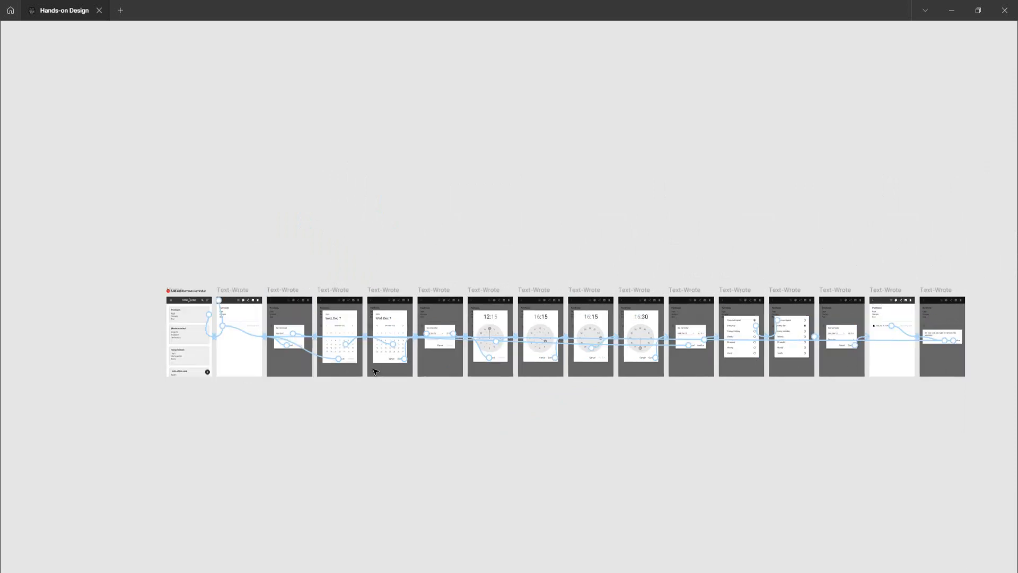
pyautogui.scroll(3, 268, 356)
pyautogui.scroll(5, 110, 355)
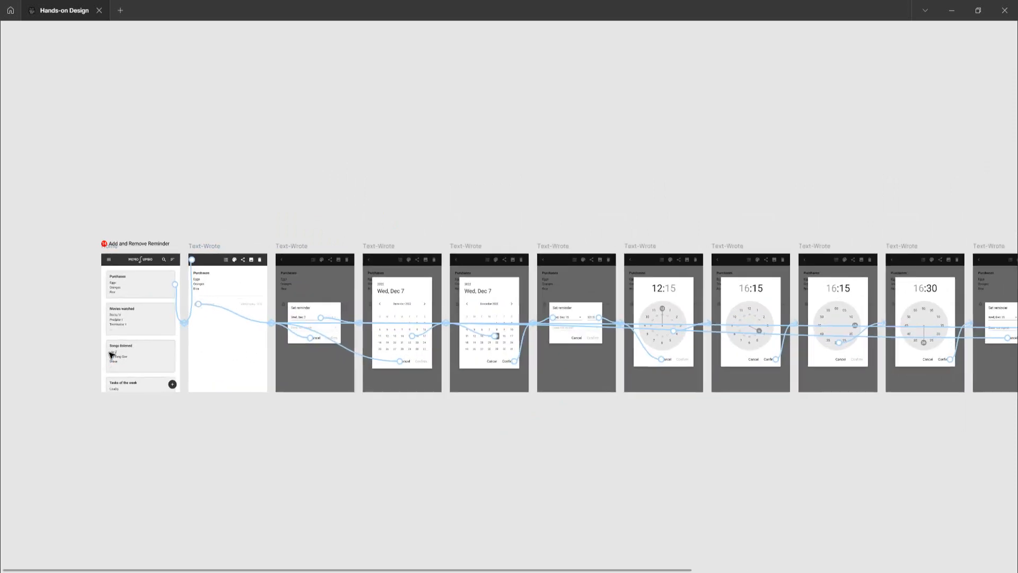
pyautogui.scroll(2, 111, 354)
pyautogui.scroll(2, 111, 355)
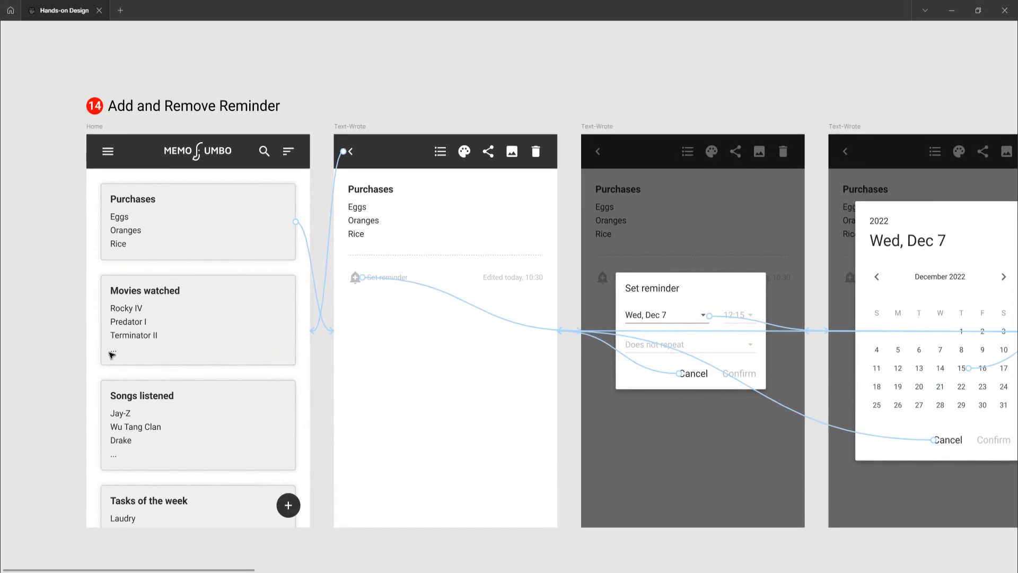